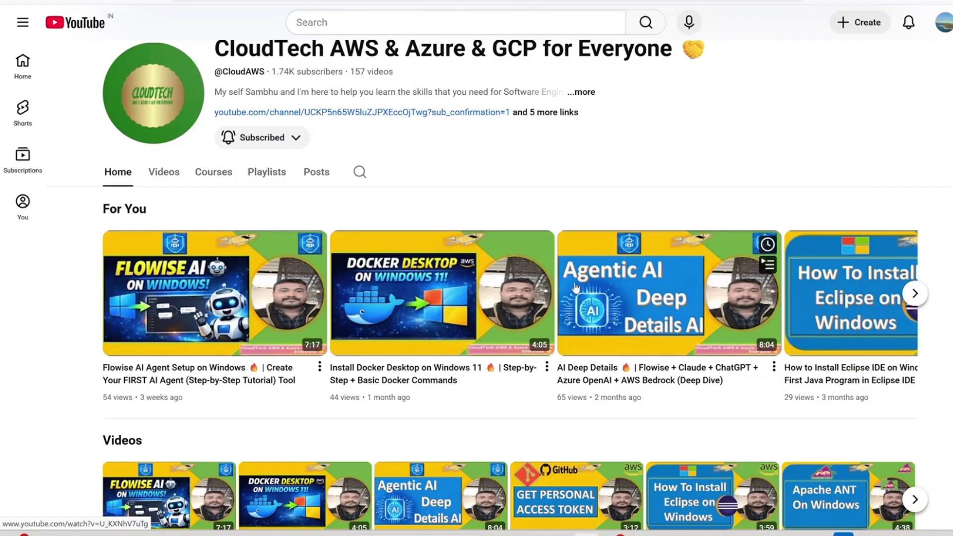
# - Open the AI Deep Details video from the CloudTech channel, then leave it for another browser page
pyautogui.click(576, 288)
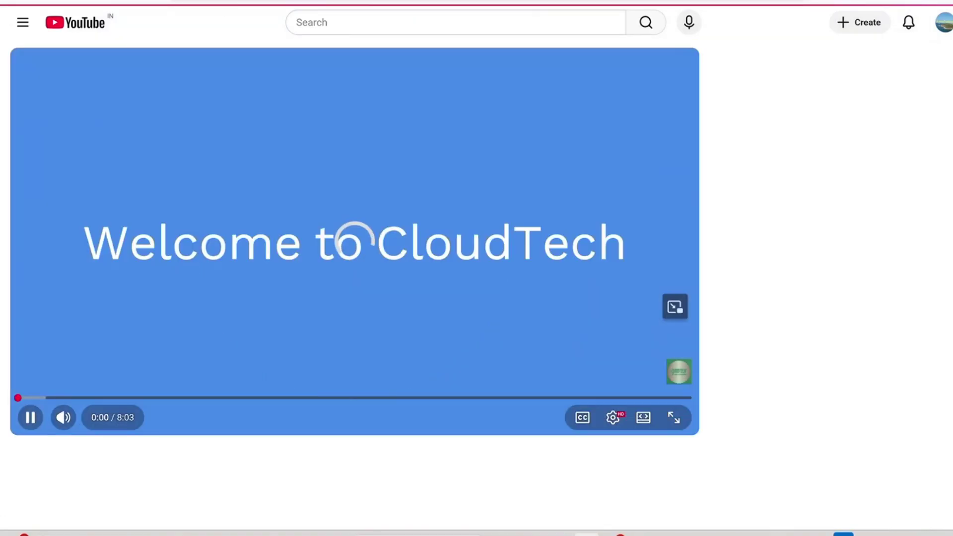
pyautogui.click(41, 1)
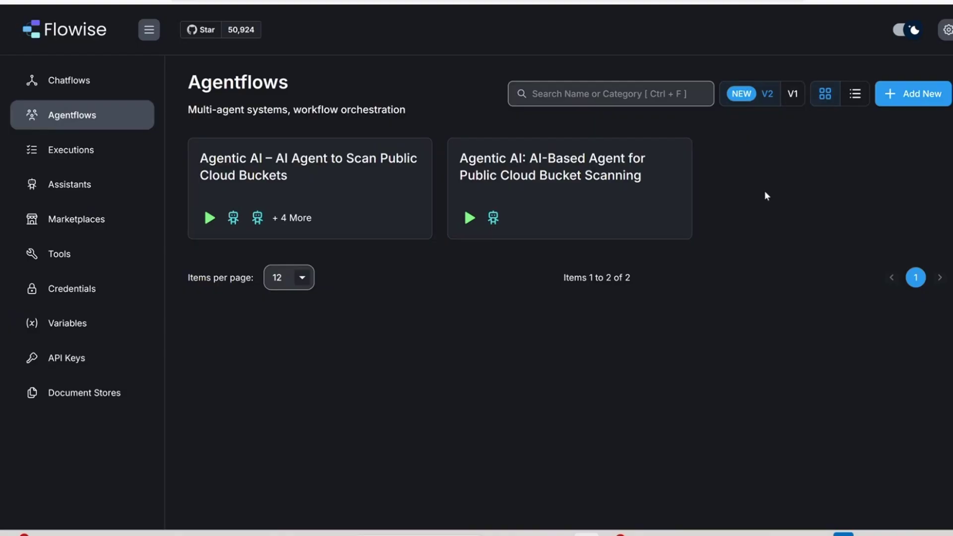
# - Create a new agentflow and move its Start node to the upper-left area of the canvas
pyautogui.click(916, 93)
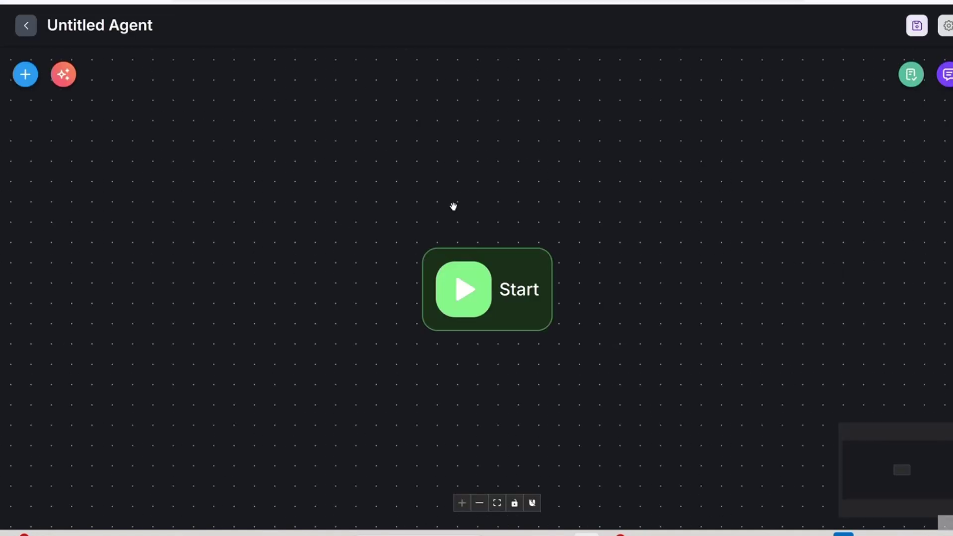
pyautogui.moveTo(502, 289); pyautogui.dragTo(184, 227)
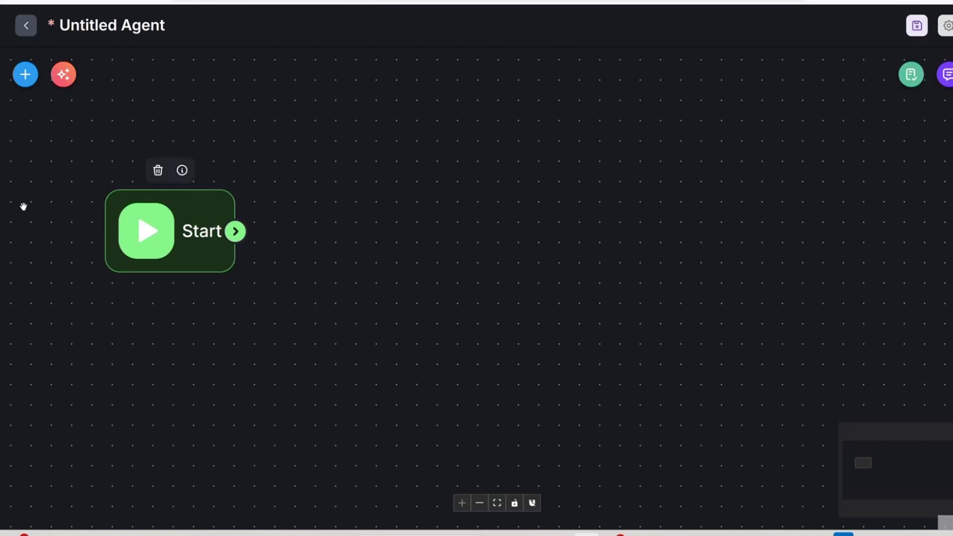
# - Add an Agent node beside the Start node and connect Start to it
pyautogui.click(31, 81)
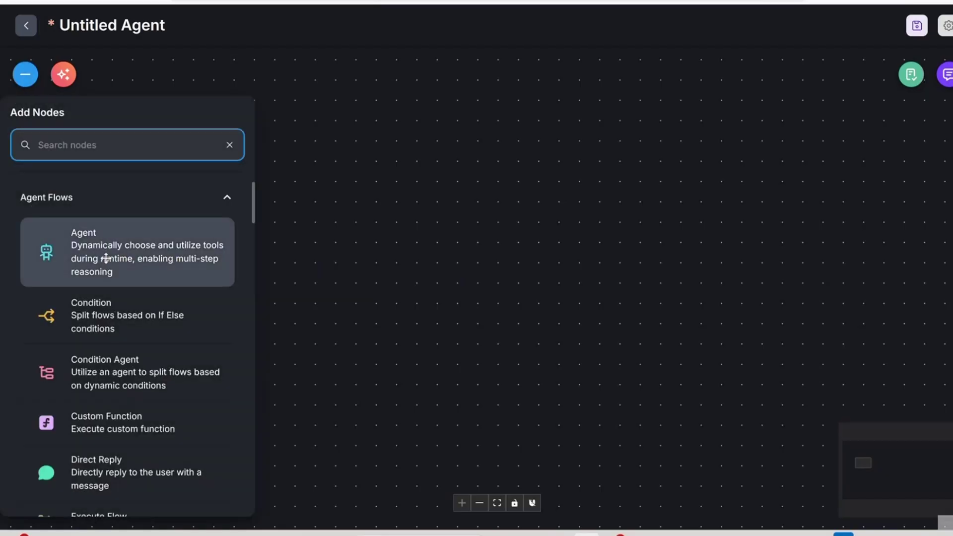
pyautogui.moveTo(88, 249); pyautogui.dragTo(471, 227)
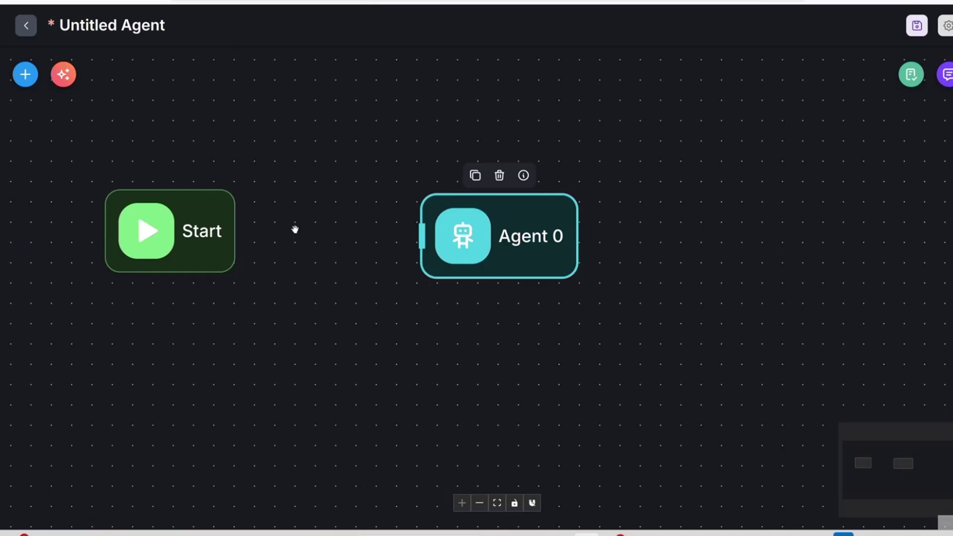
pyautogui.moveTo(232, 229)
pyautogui.moveTo(233, 229); pyautogui.dragTo(423, 236)
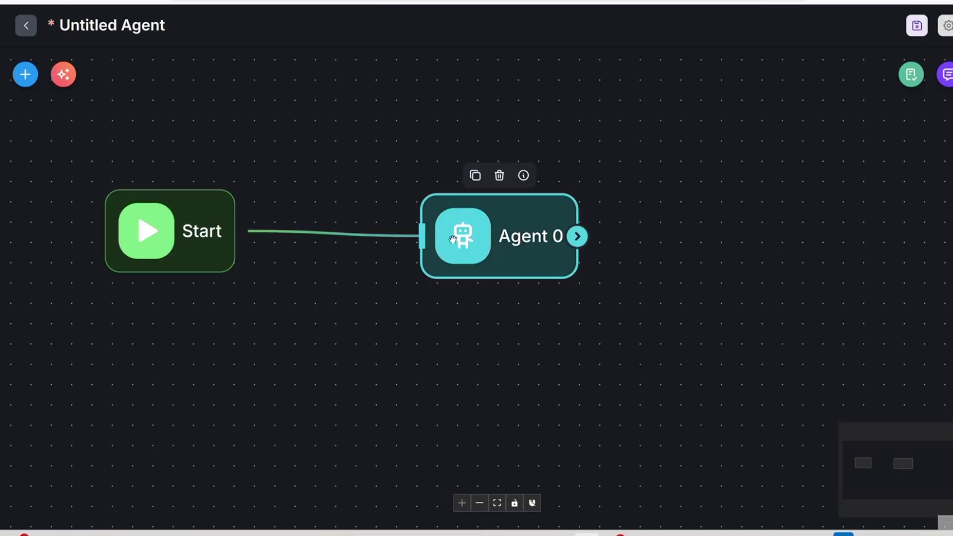
# - Enter Scan Cloud Bucket AI Agent as the new name of the Agent node
pyautogui.doubleClick(525, 237)
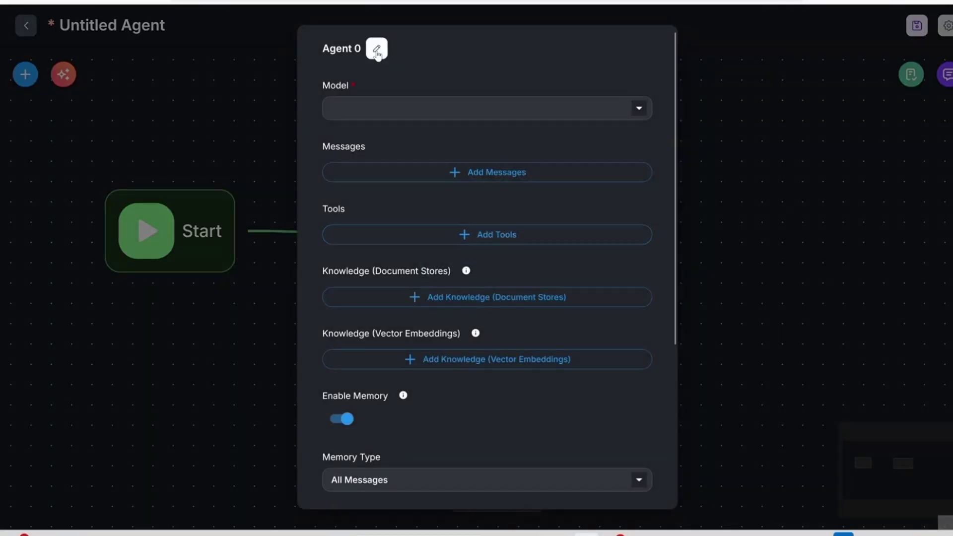
pyautogui.click(377, 49)
pyautogui.moveTo(373, 49); pyautogui.dragTo(320, 52)
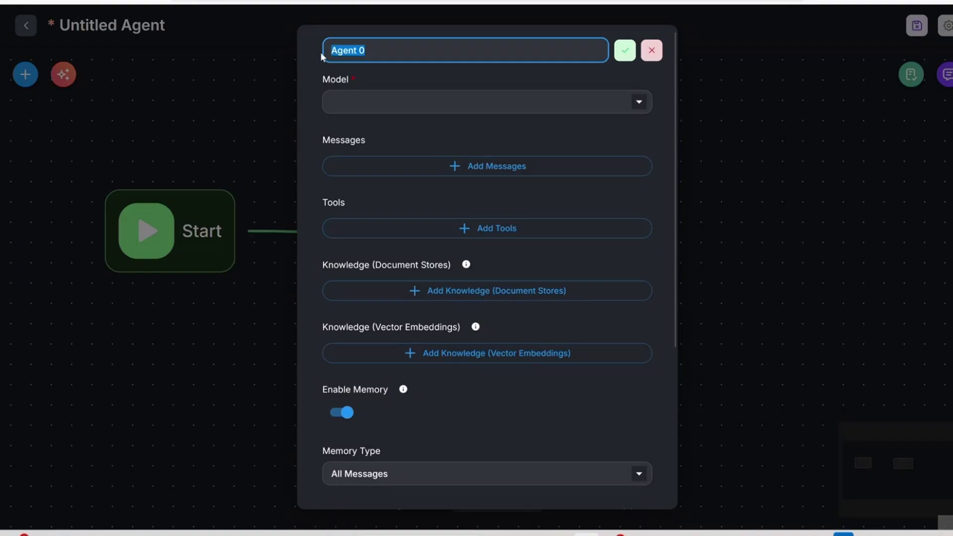
pyautogui.write('Scan')
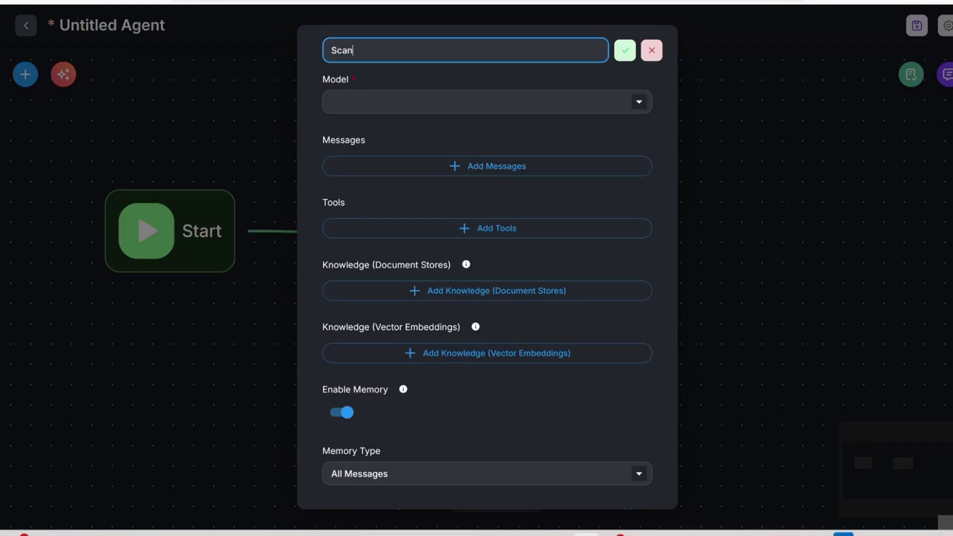
pyautogui.write(' Cloud Bucket AI Agent')
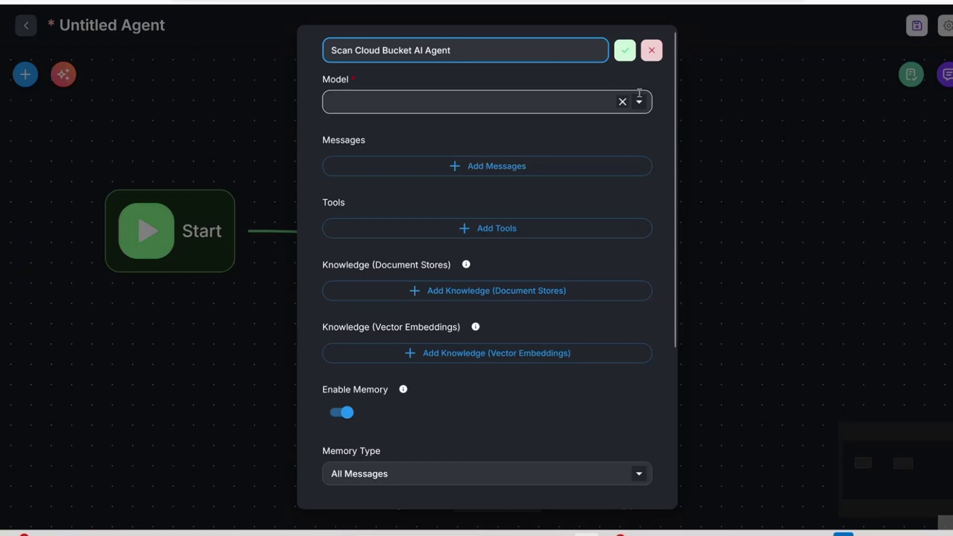
# - Choose Azure ChatOpenAI as the agent's model
pyautogui.click(639, 100)
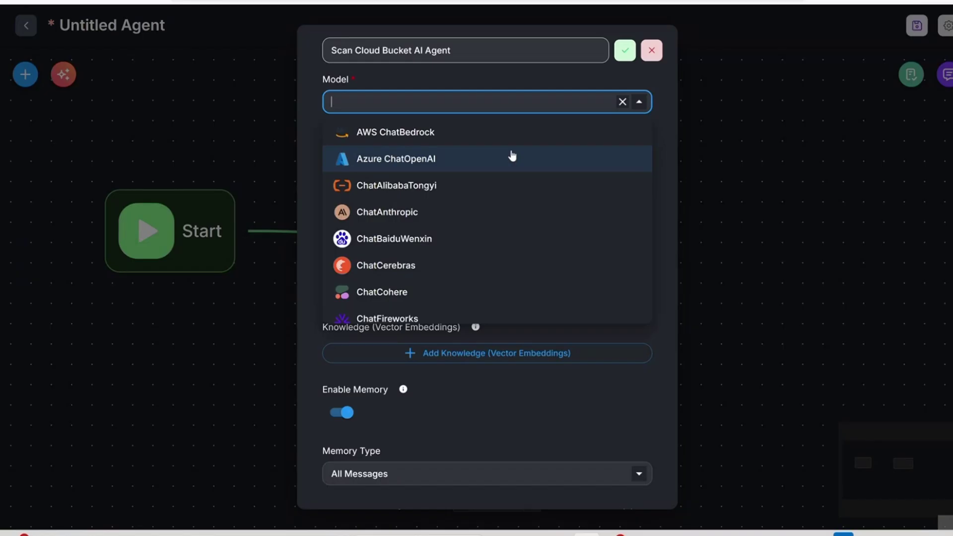
pyautogui.scroll(-3, 469, 234)
pyautogui.scroll(-5, 469, 235)
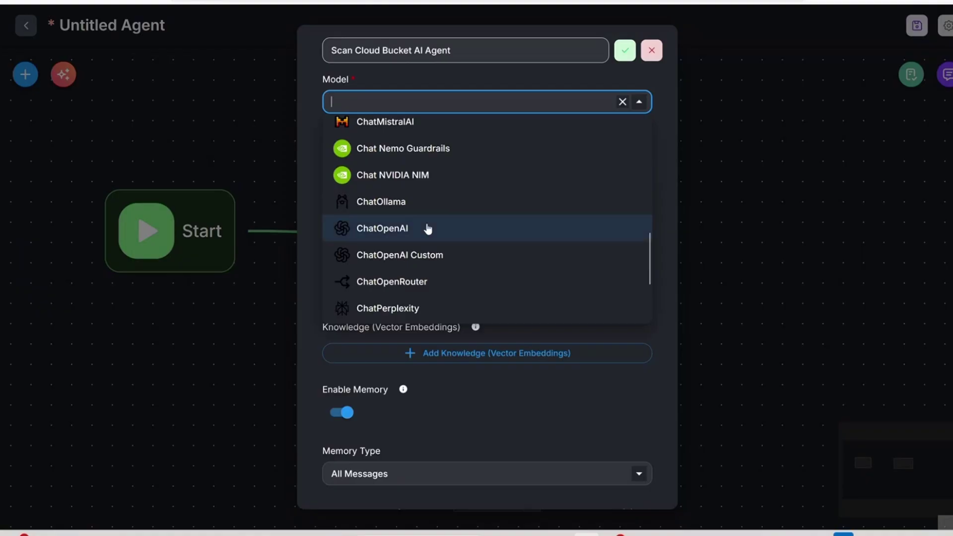
pyautogui.scroll(-2, 453, 270)
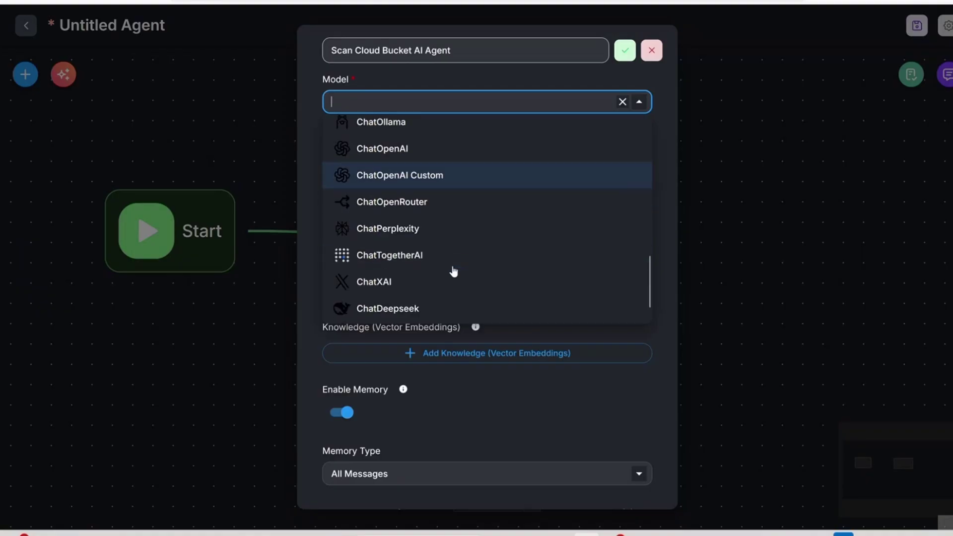
pyautogui.scroll(-1, 424, 239)
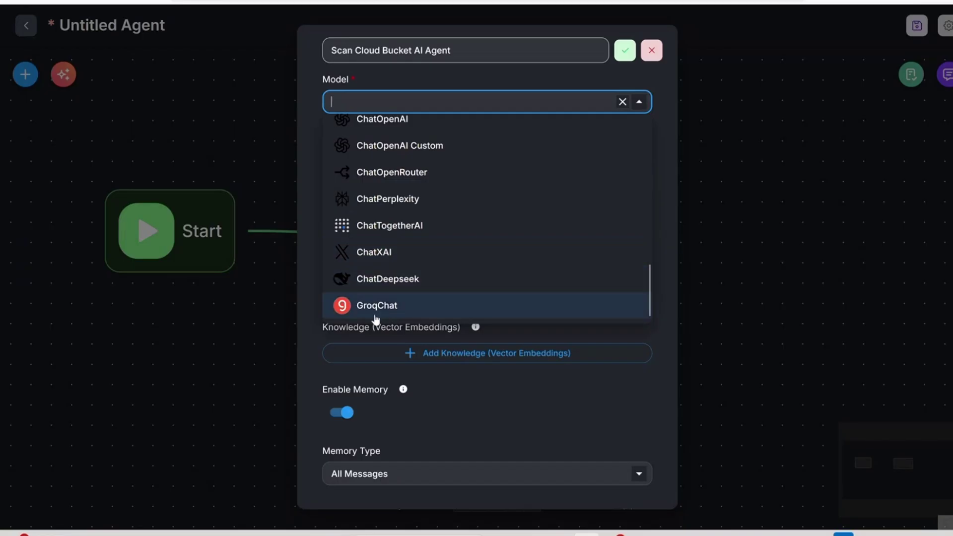
pyautogui.scroll(5, 404, 237)
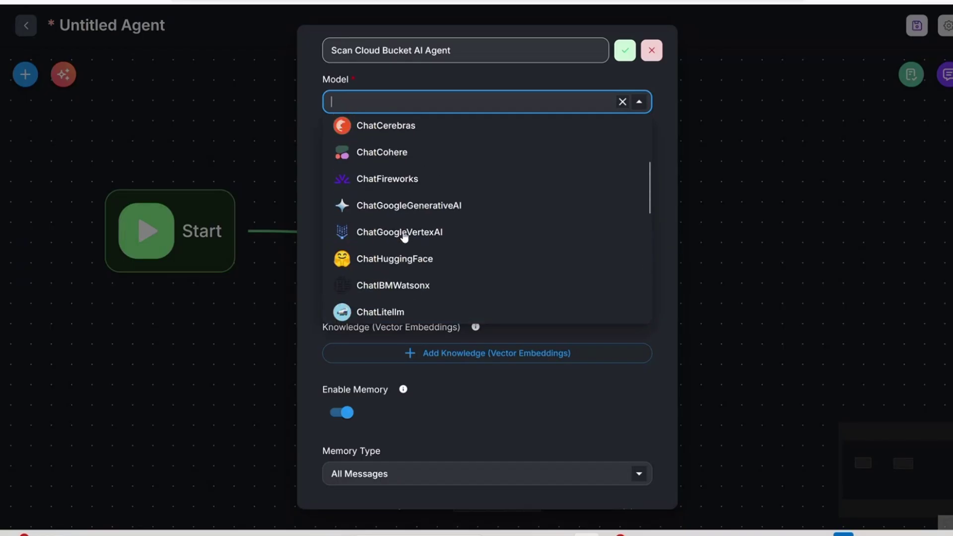
pyautogui.scroll(3, 405, 238)
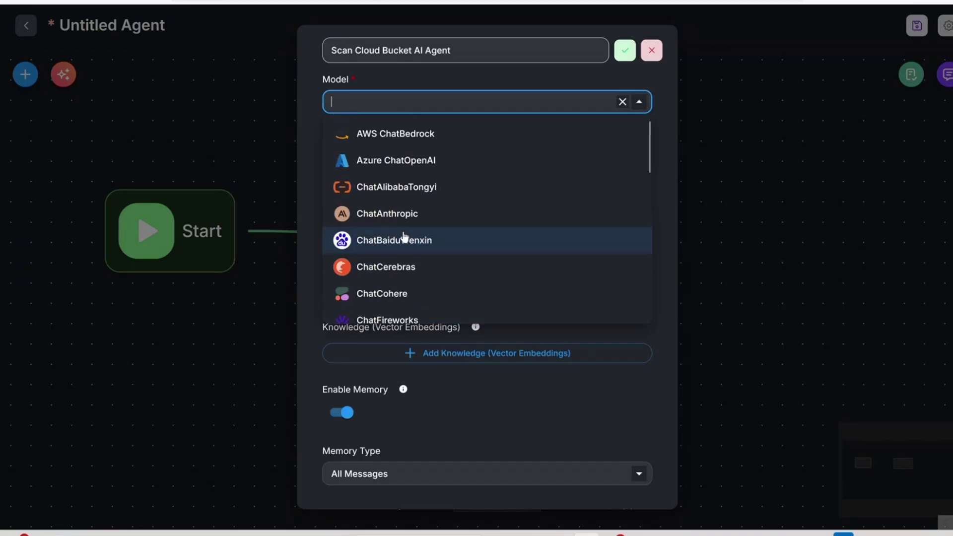
pyautogui.click(410, 158)
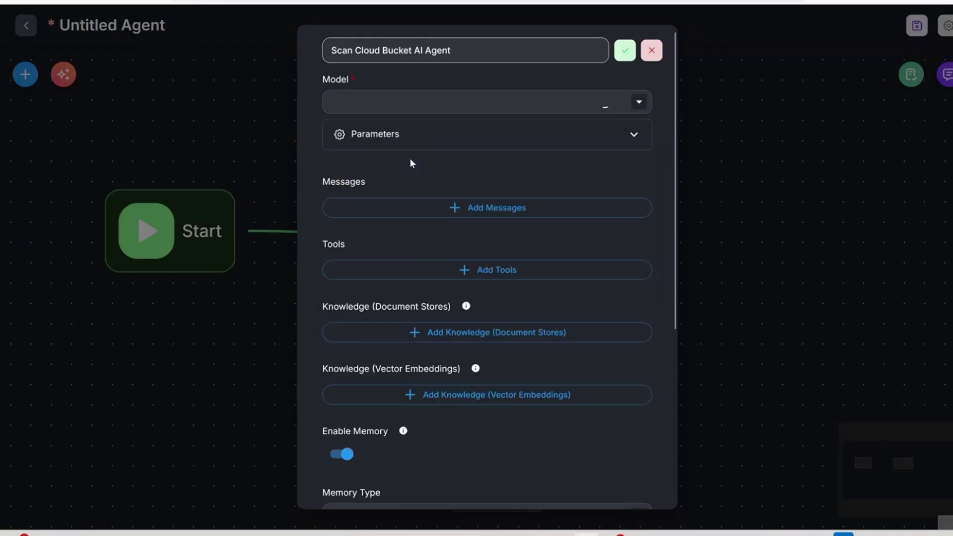
# - In the Azure ChatOpenAI parameters, set the temperature to 1 and connect the AzureOpenAI-Agent credential
pyautogui.click(640, 145)
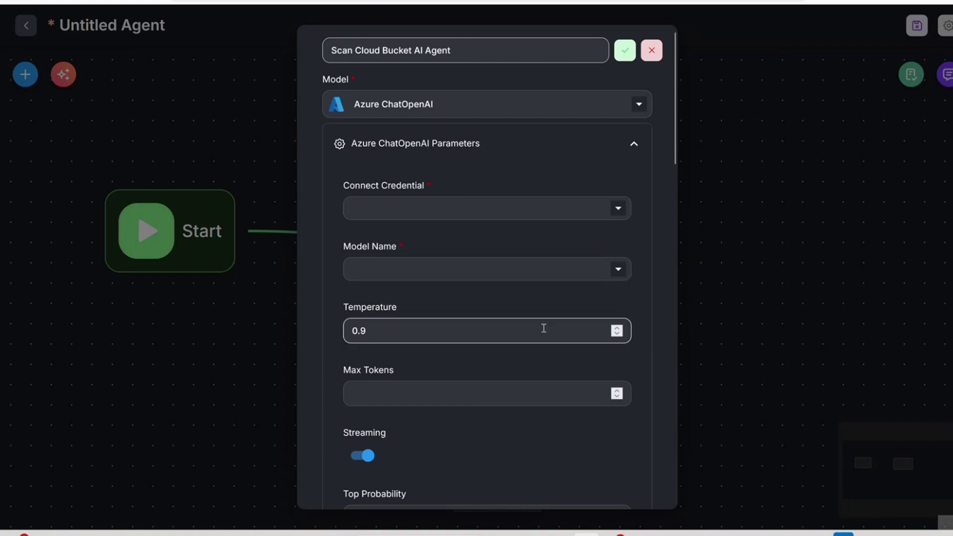
pyautogui.click(618, 328)
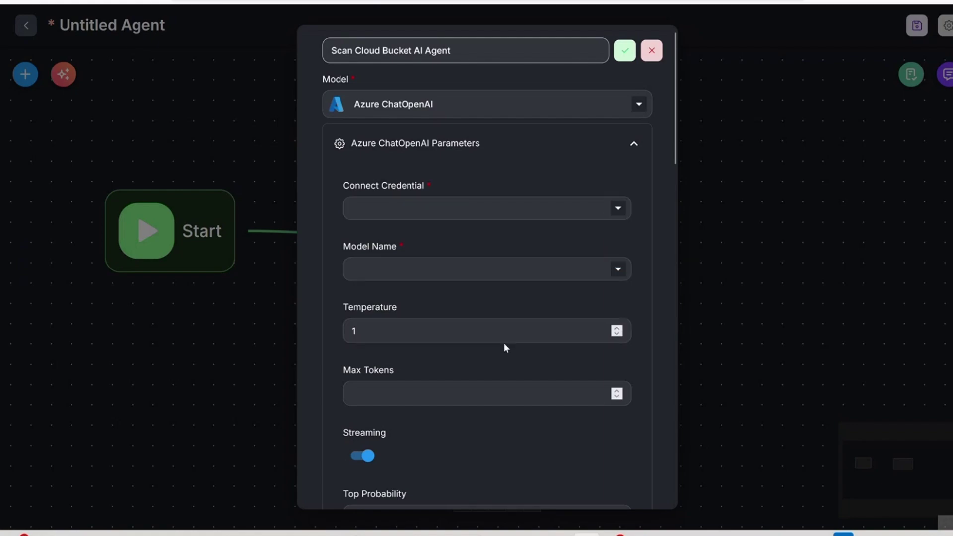
pyautogui.click(620, 212)
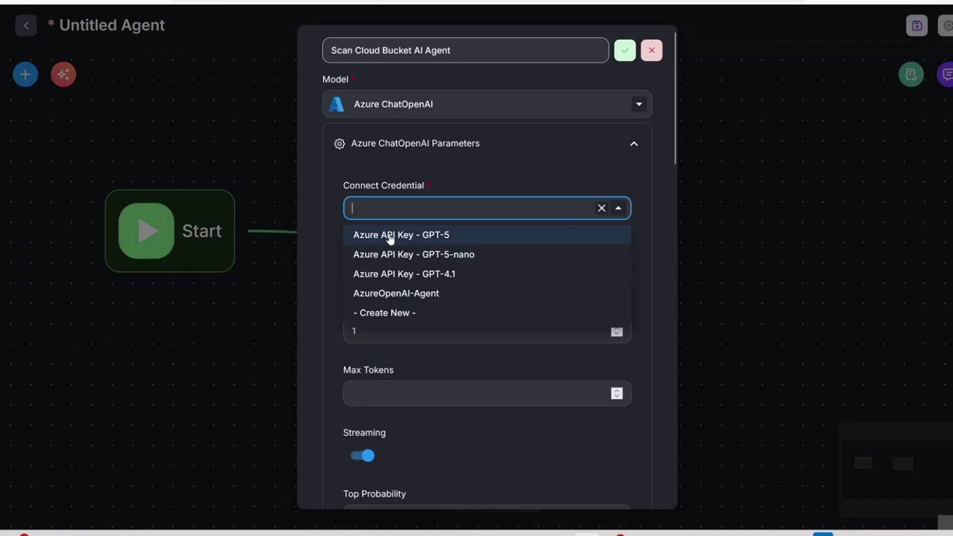
pyautogui.click(415, 298)
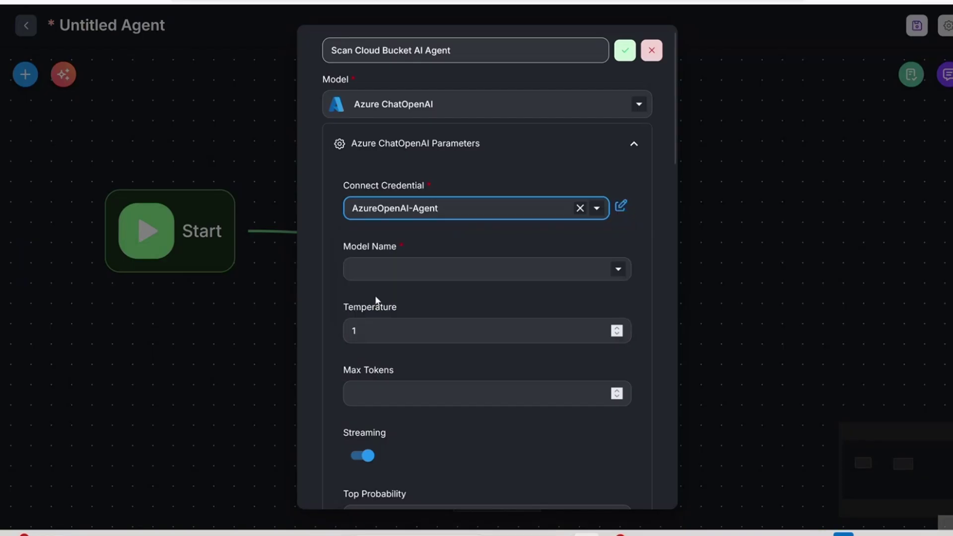
# - Set the Azure ChatOpenAI model name to gpt-5
pyautogui.scroll(-1, 366, 257)
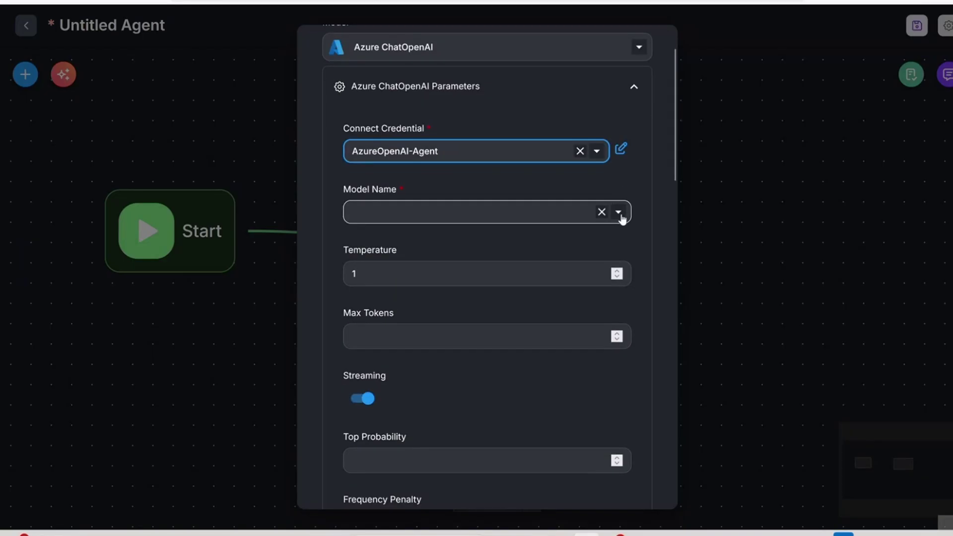
pyautogui.click(618, 213)
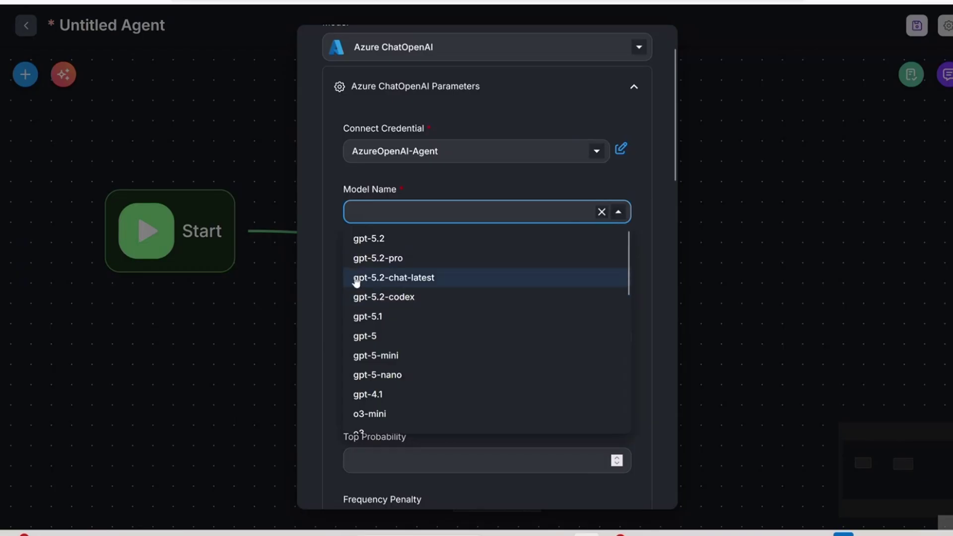
pyautogui.click(375, 336)
# - Add a tool entry to the agent and choose Custom Tool as its tool
pyautogui.scroll(-3, 448, 301)
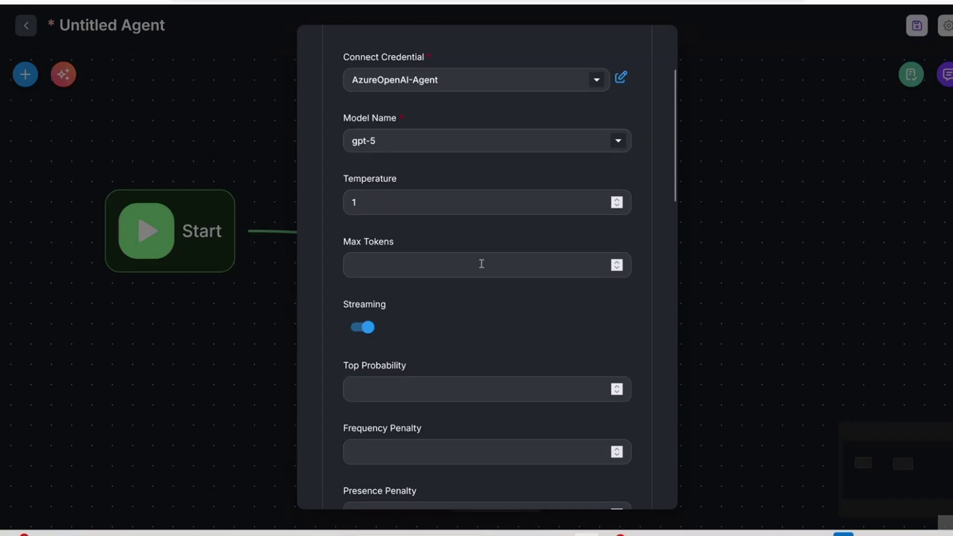
pyautogui.scroll(-10, 522, 312)
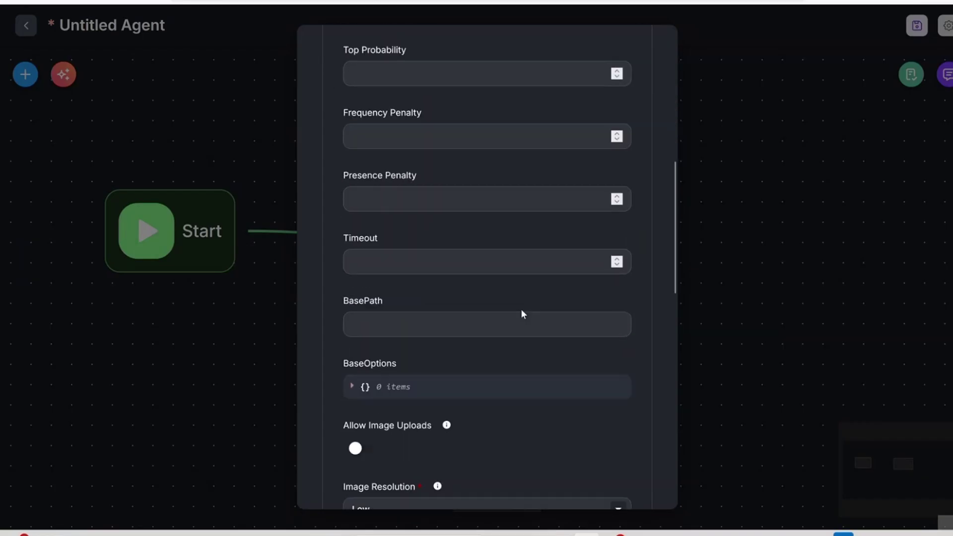
pyautogui.scroll(-5, 521, 309)
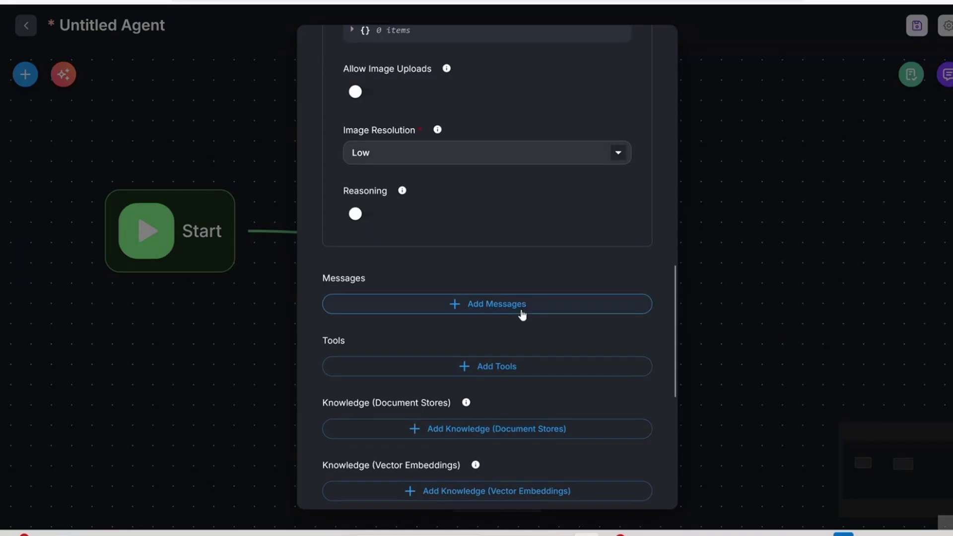
pyautogui.click(506, 373)
pyautogui.scroll(-3, 505, 374)
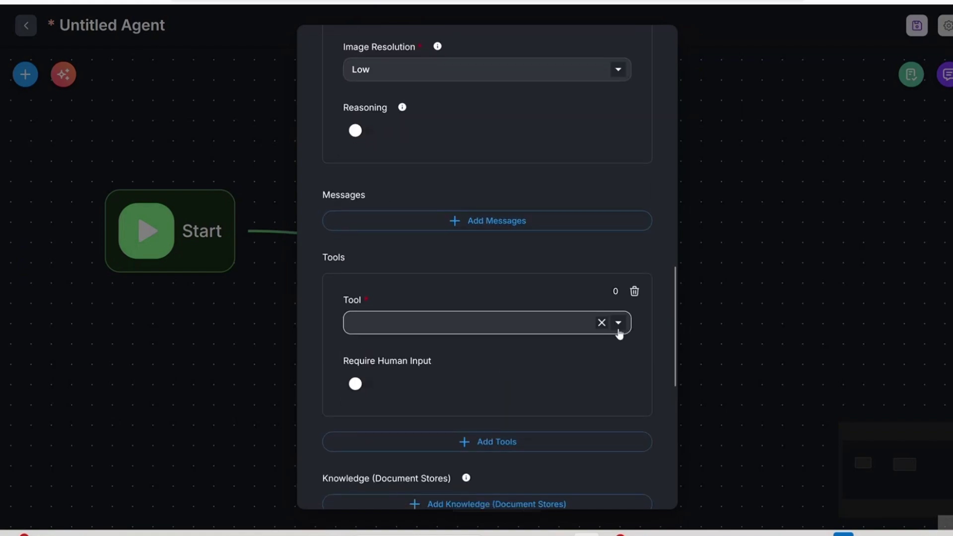
pyautogui.click(618, 326)
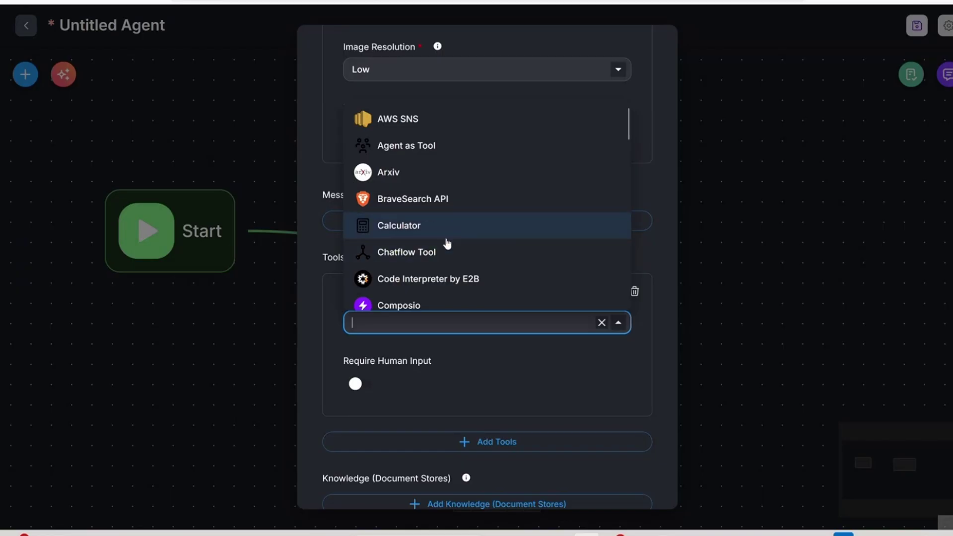
pyautogui.scroll(-4, 456, 237)
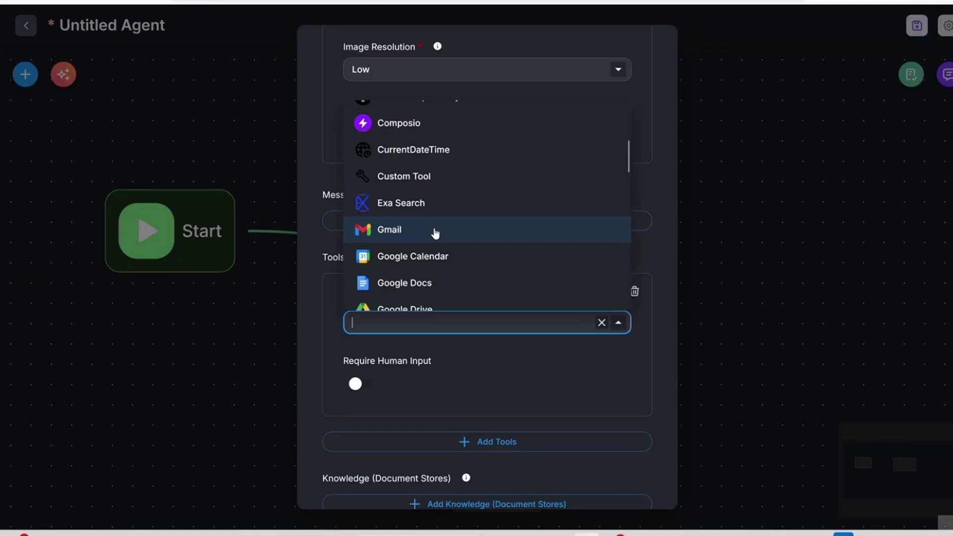
pyautogui.scroll(-1, 436, 234)
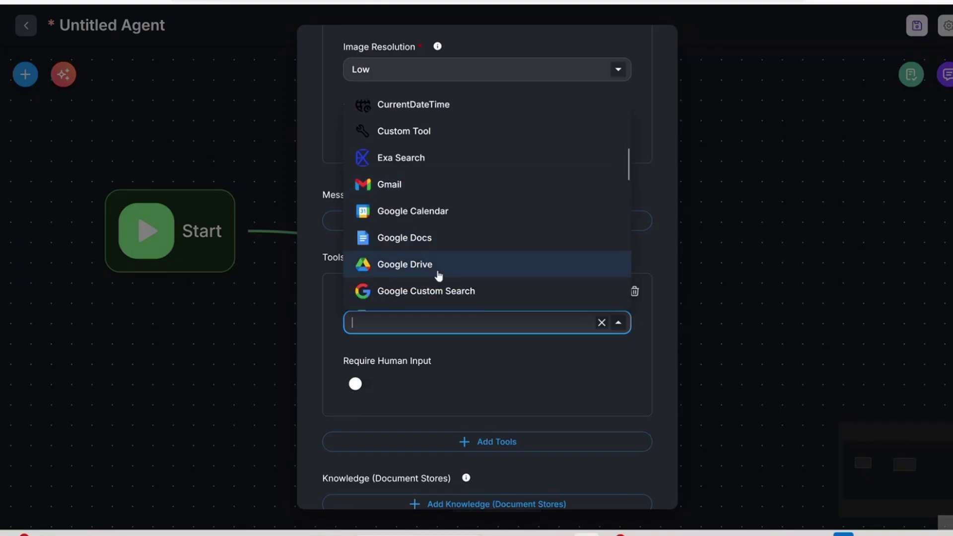
pyautogui.scroll(4, 416, 222)
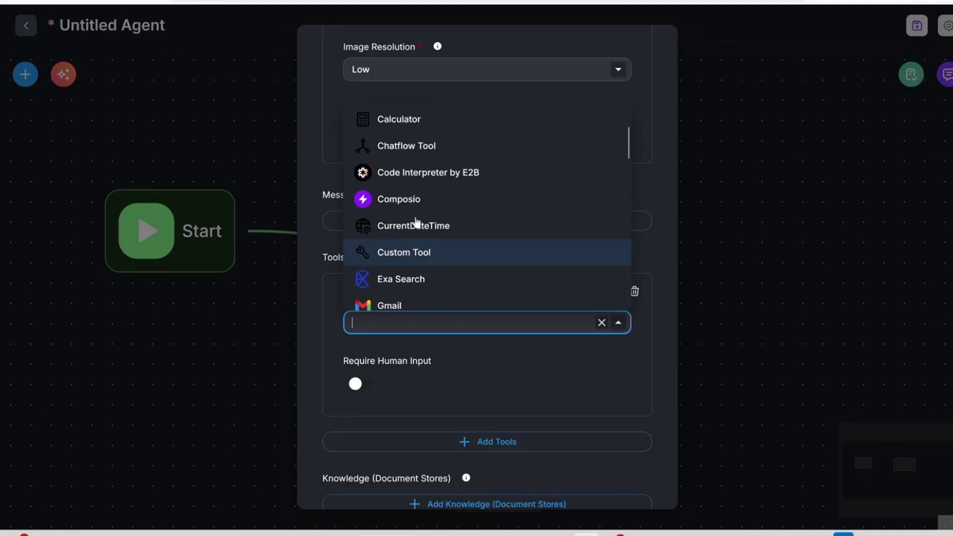
pyautogui.scroll(-2, 416, 222)
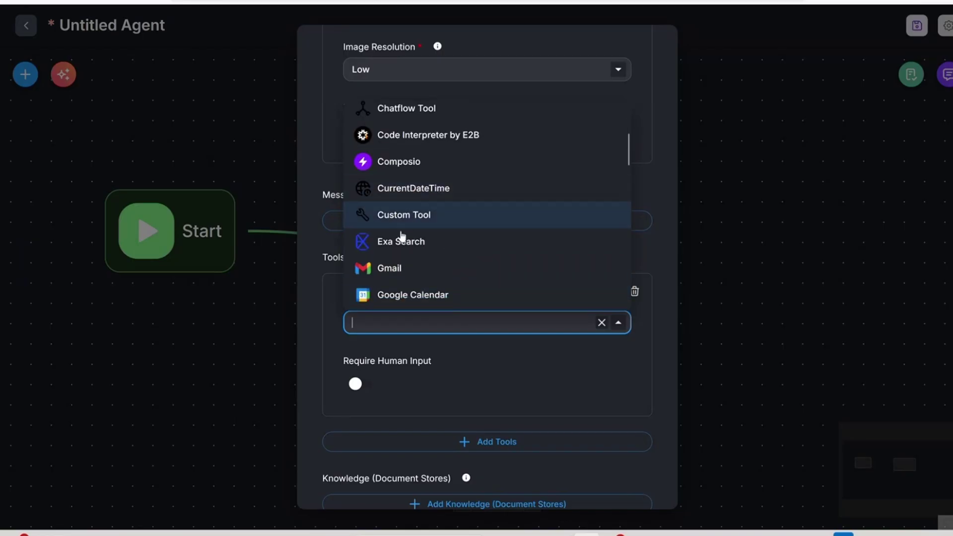
pyautogui.click(414, 218)
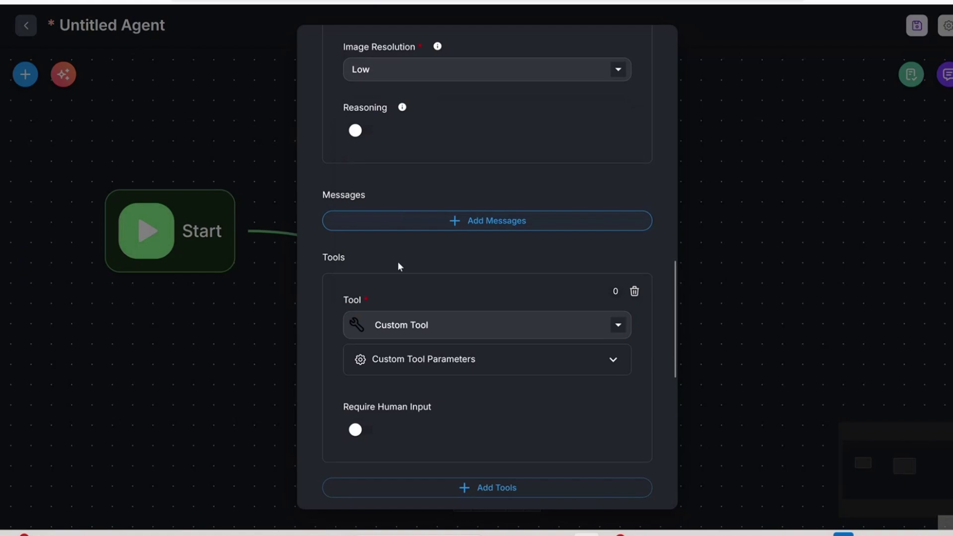
pyautogui.scroll(-2, 612, 310)
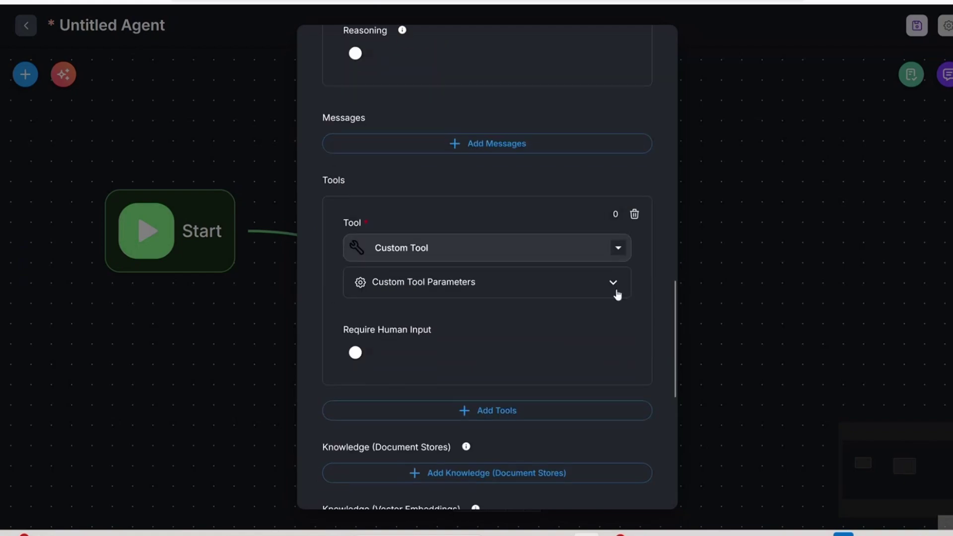
# - Create a new tool in the Custom Tool parameters and name it aws-s3
pyautogui.click(616, 292)
pyautogui.click(601, 354)
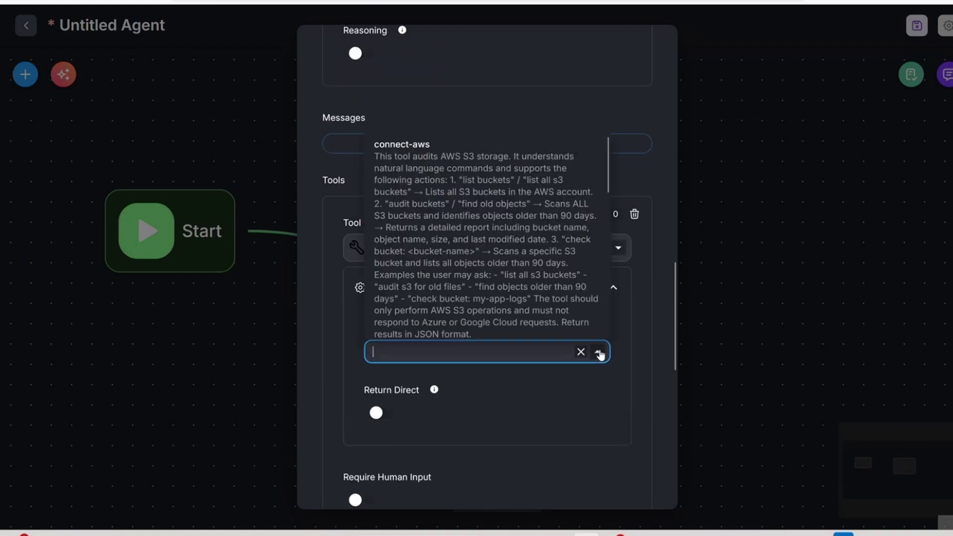
pyautogui.scroll(-5, 481, 228)
pyautogui.scroll(-5, 482, 229)
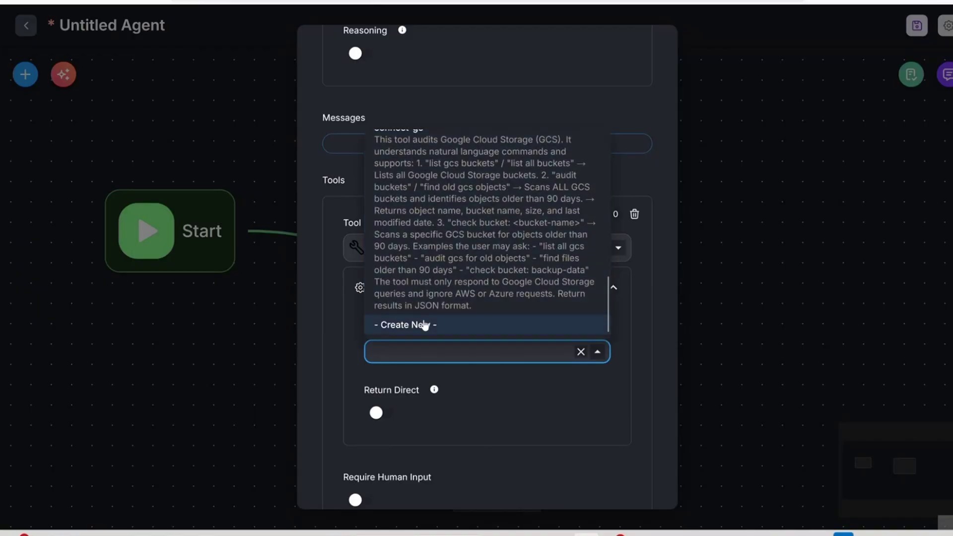
pyautogui.click(420, 326)
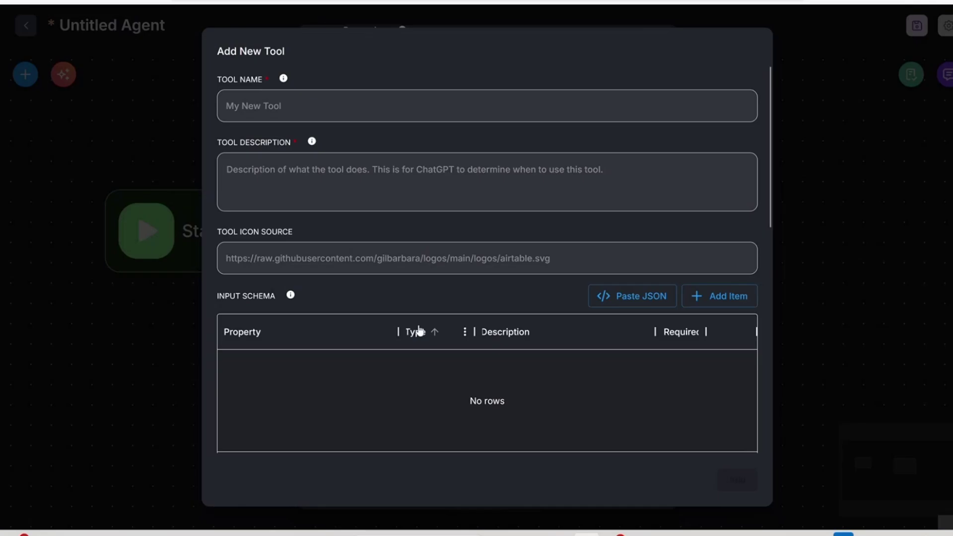
pyautogui.click(268, 107)
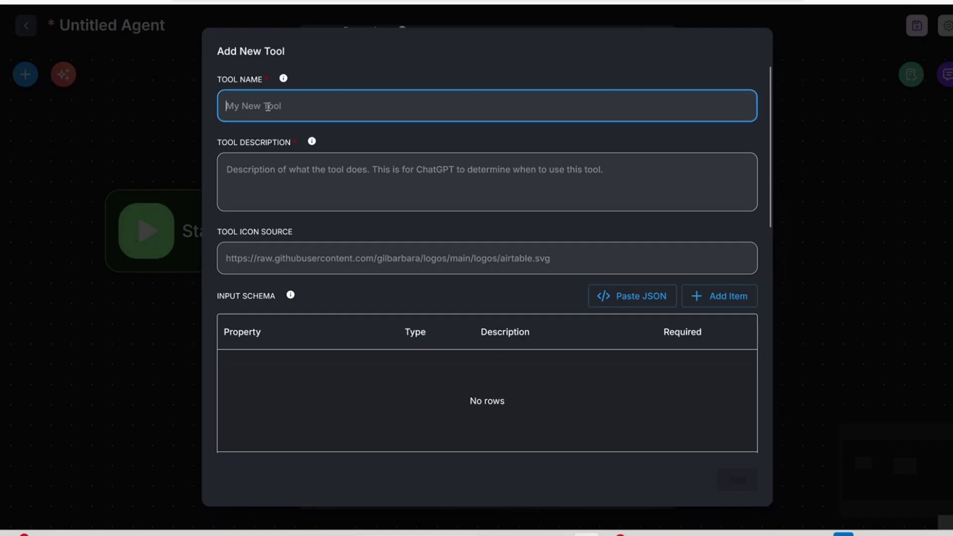
pyautogui.write('aws')
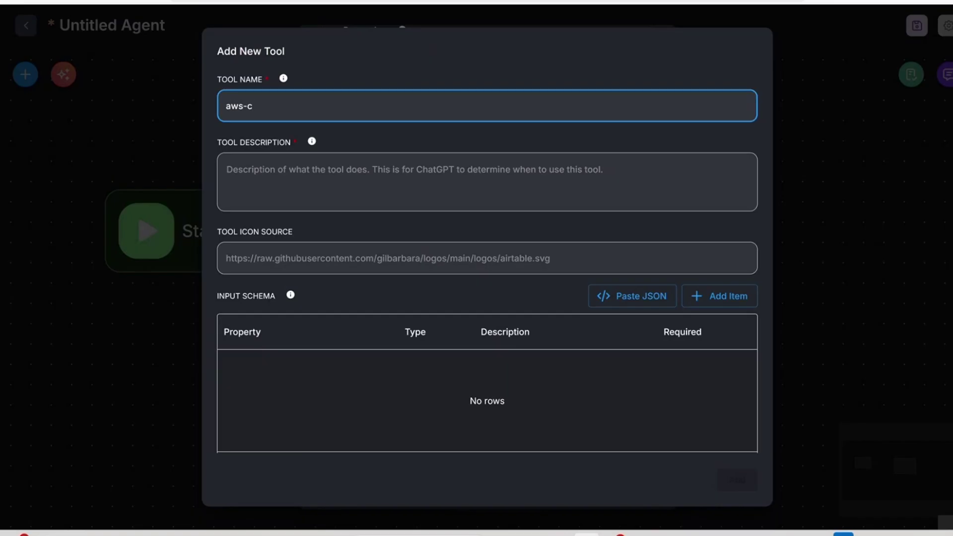
pyautogui.write('-s3')
# - Copy the full text of aws-connect-readme.md from VS Code into the new tool's description in Flowise
pyautogui.scroll(-2, 343, 238)
pyautogui.click(256, 192)
pyautogui.click(258, 108)
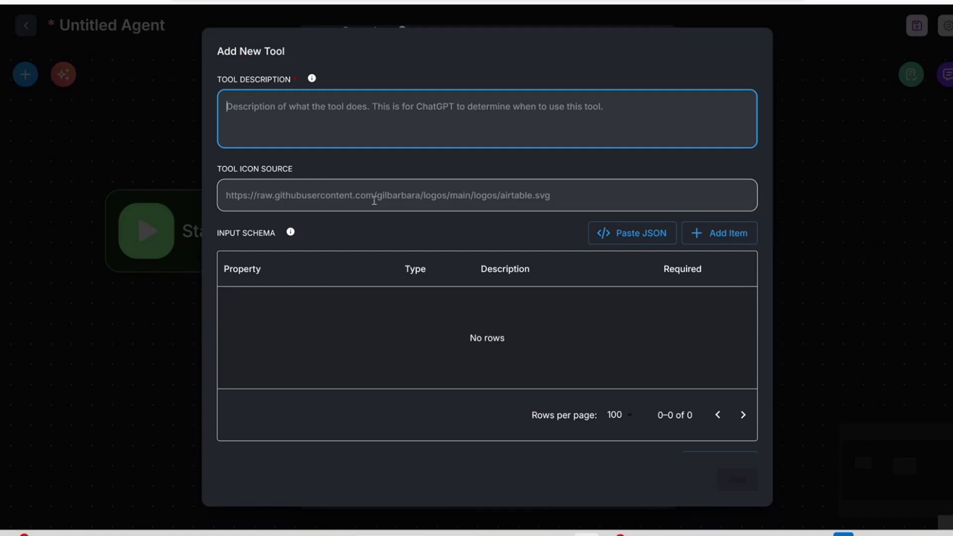
pyautogui.click(643, 535)
pyautogui.click(444, 161)
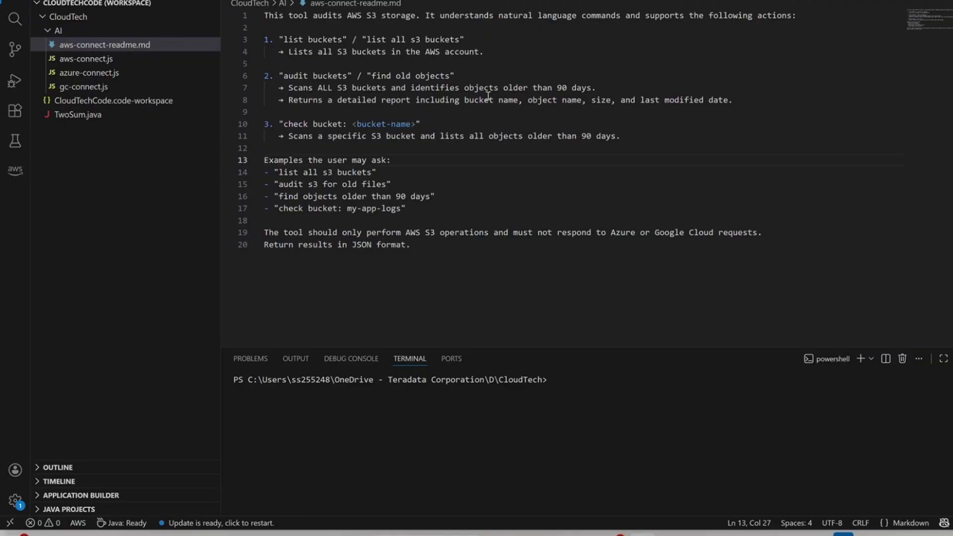
pyautogui.click(602, 88)
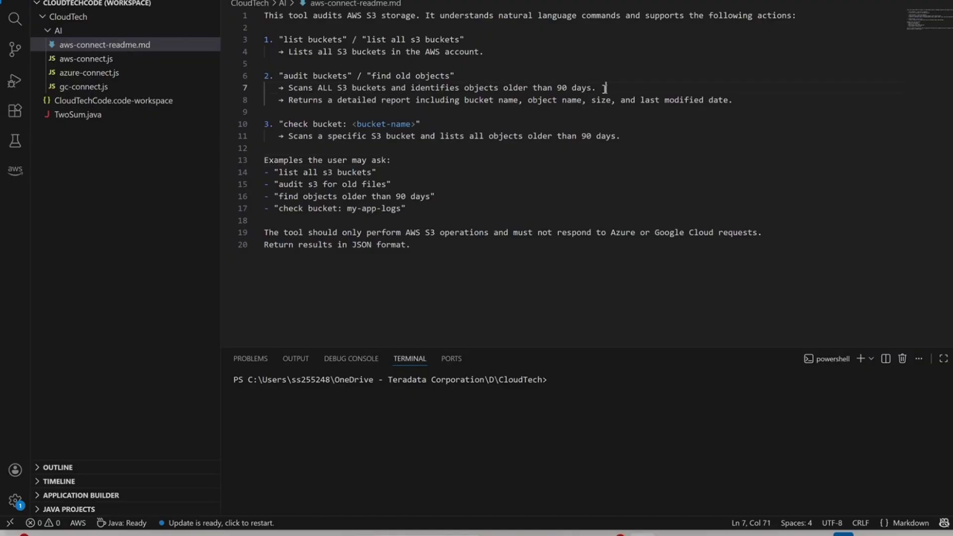
pyautogui.doubleClick(566, 90)
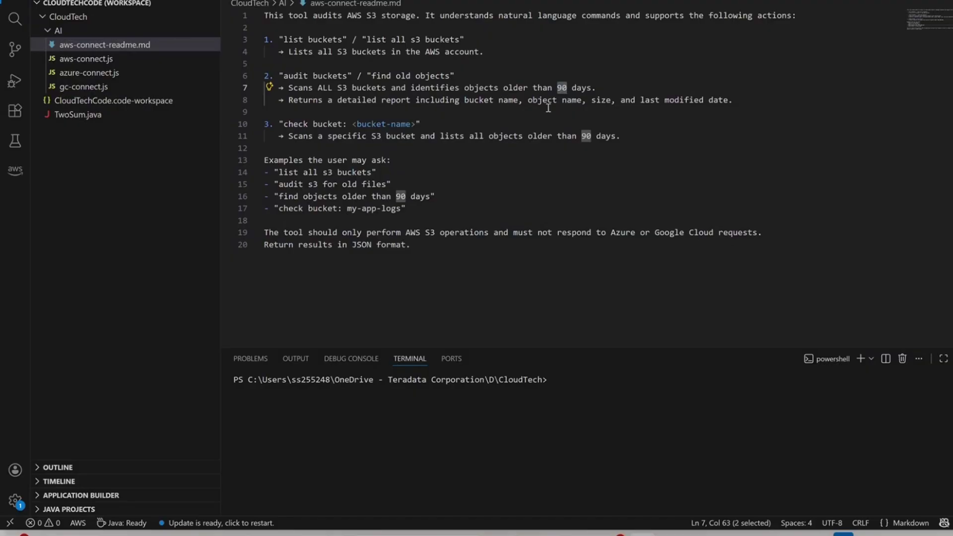
pyautogui.moveTo(263, 122); pyautogui.dragTo(490, 222)
pyautogui.click(417, 253)
pyautogui.moveTo(417, 252); pyautogui.dragTo(264, 15)
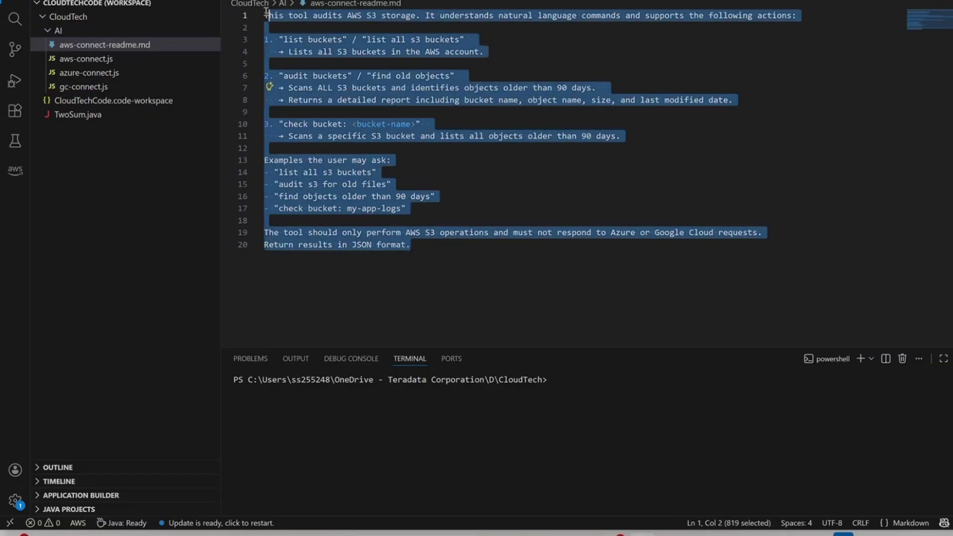
pyautogui.hotkey('alt', 'Tab')
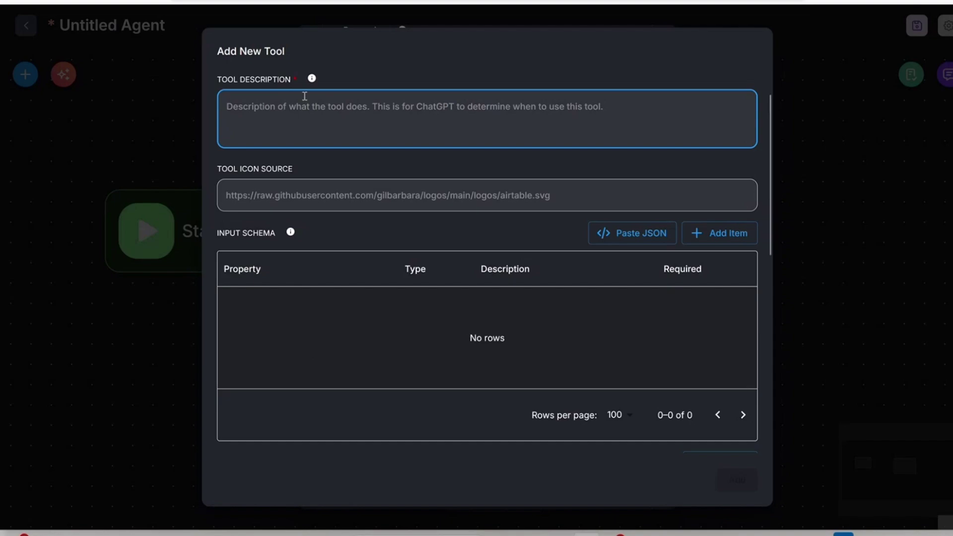
pyautogui.hotkey('ctrl', 'v')
# - Switch to VS Code and compare the commands listed in aws-connect-readme.md with the code in aws-connect.js
pyautogui.scroll(-6, 376, 292)
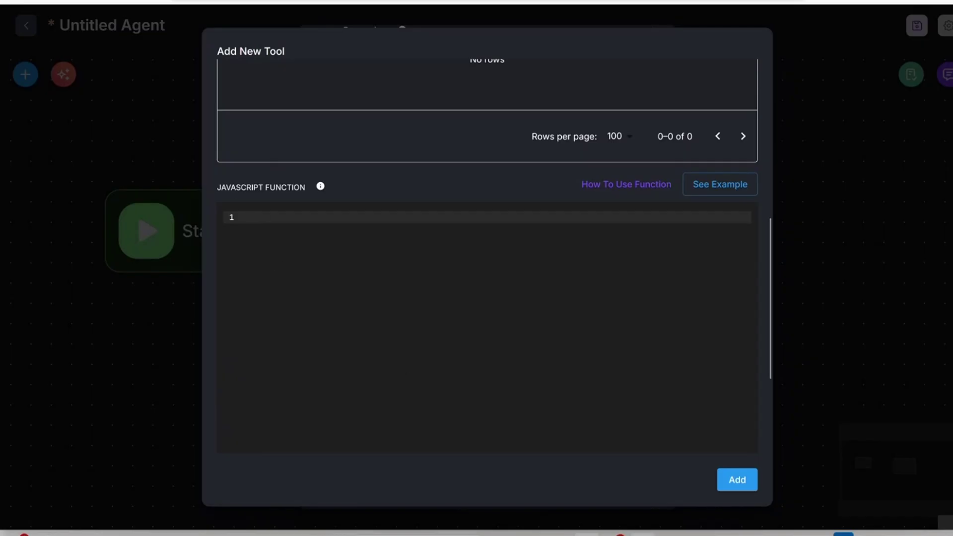
pyautogui.moveTo(643, 534)
pyautogui.click(645, 499)
pyautogui.click(412, 148)
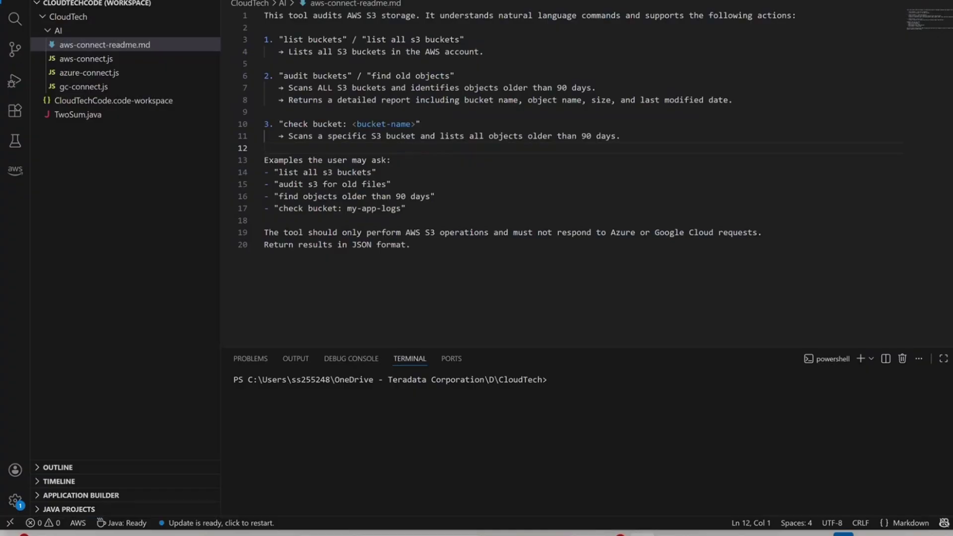
pyautogui.hotkey('ctrl', 'Tab')
pyautogui.scroll(4, 502, 246)
pyautogui.scroll(15, 502, 246)
pyautogui.scroll(-8, 502, 245)
pyautogui.hotkey('ctrl', 'Tab')
pyautogui.moveTo(284, 39); pyautogui.dragTo(339, 43)
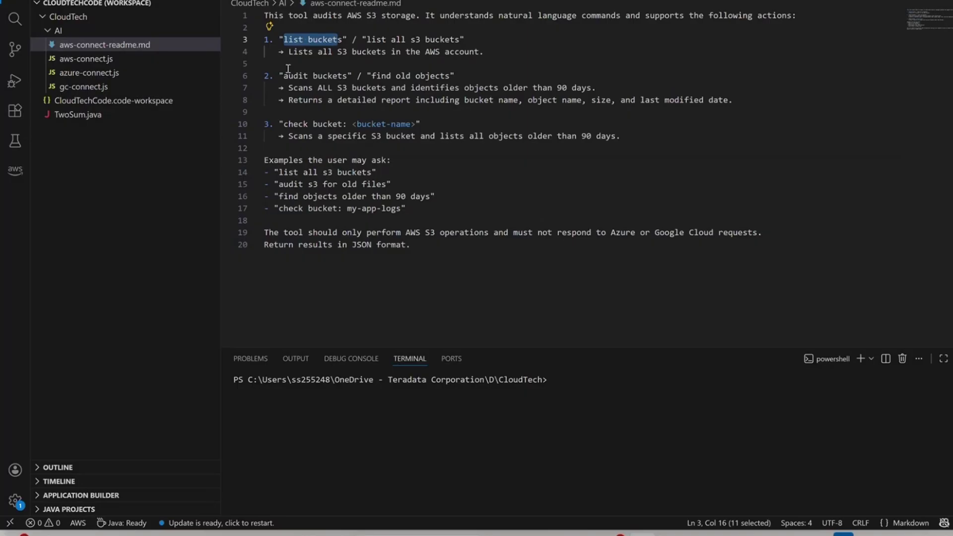
pyautogui.hotkey('ctrl', 'Tab')
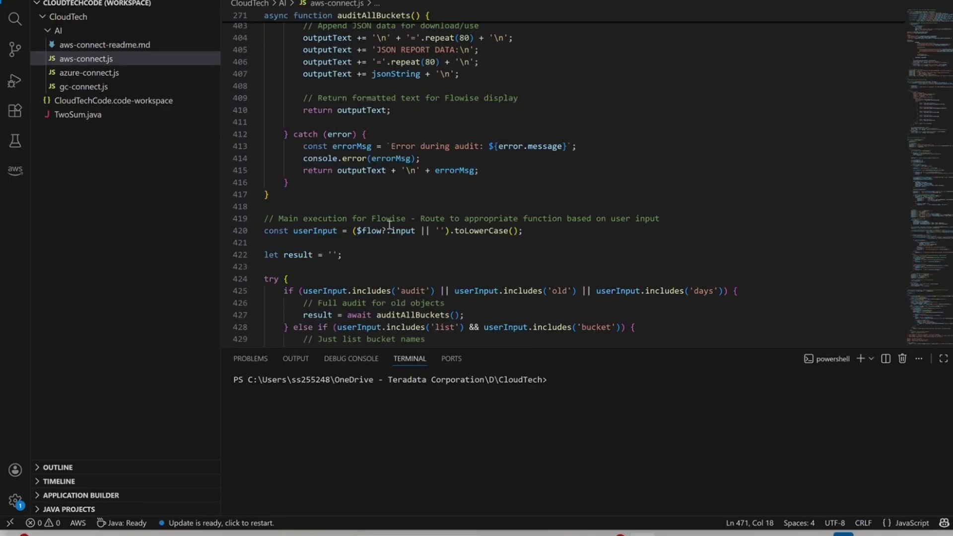
# - Examine the auditAllBuckets function, the daysThreshold definition and the AWS credential variables in aws-connect.js
pyautogui.scroll(-15, 389, 224)
pyautogui.scroll(10, 389, 224)
pyautogui.scroll(10, 390, 224)
pyautogui.scroll(18, 390, 225)
pyautogui.scroll(17, 389, 225)
pyautogui.scroll(11, 389, 224)
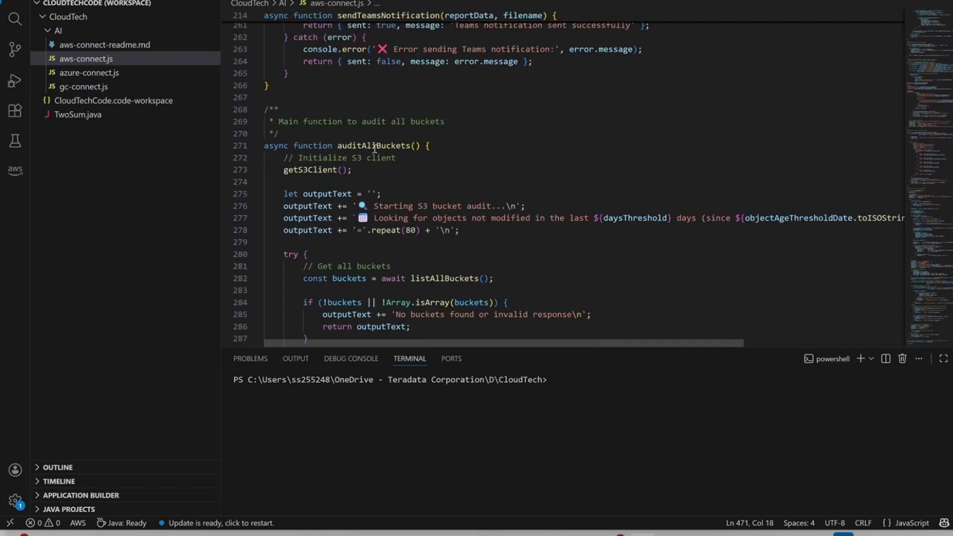
pyautogui.doubleClick(375, 146)
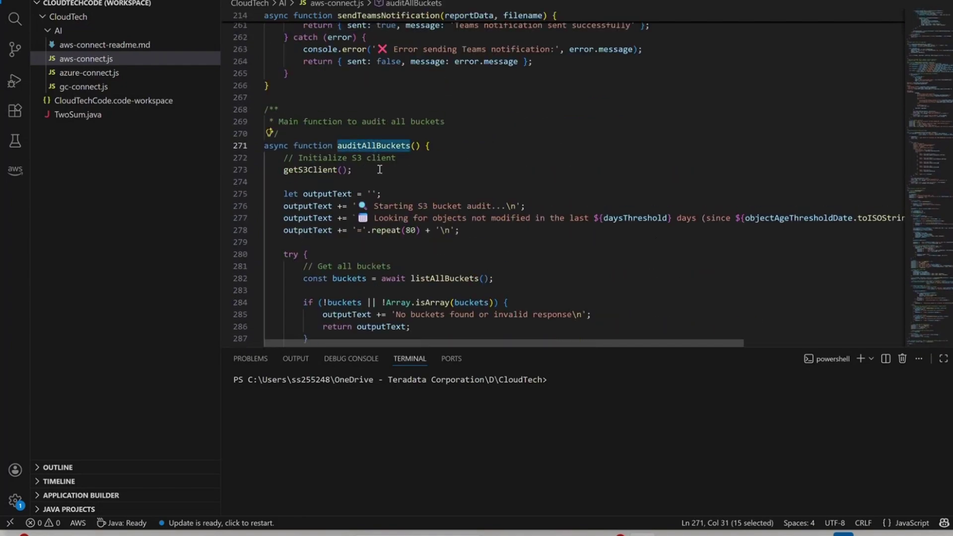
pyautogui.doubleClick(622, 218)
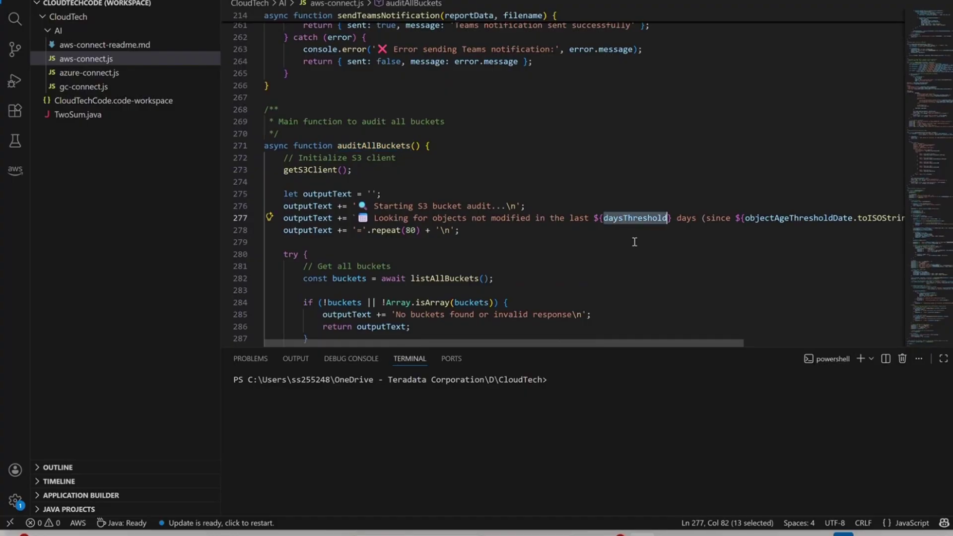
pyautogui.keyDown('ctrl'); pyautogui.click(632, 221); pyautogui.keyUp('ctrl')
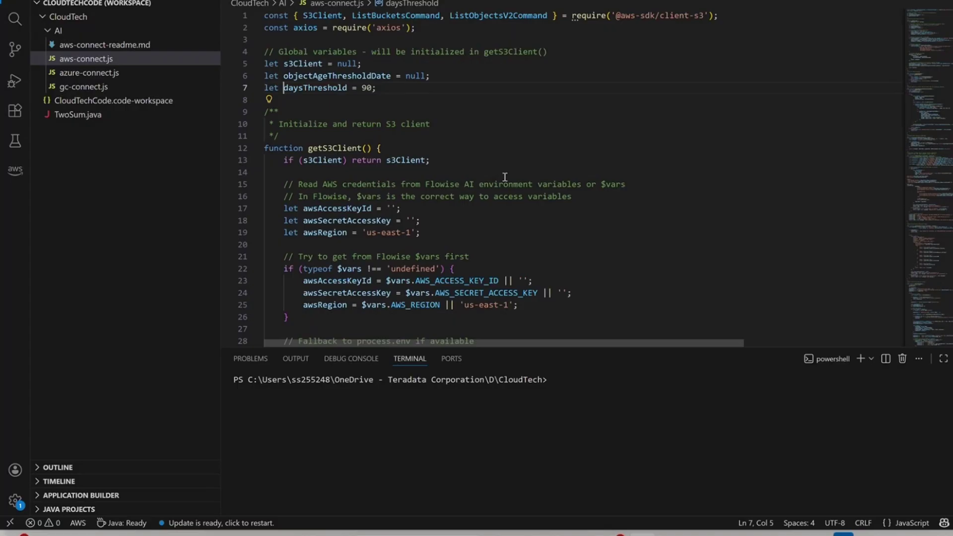
pyautogui.scroll(-4, 476, 148)
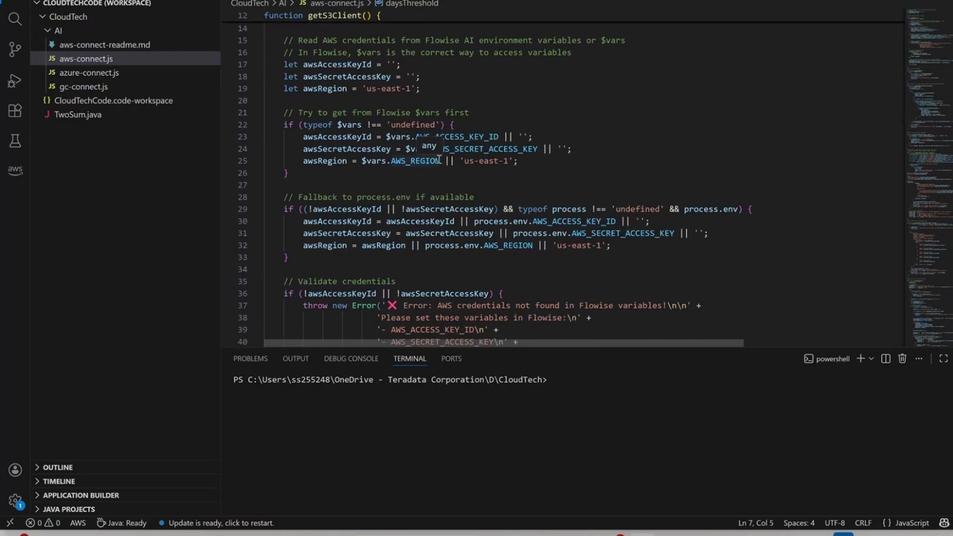
pyautogui.doubleClick(561, 222)
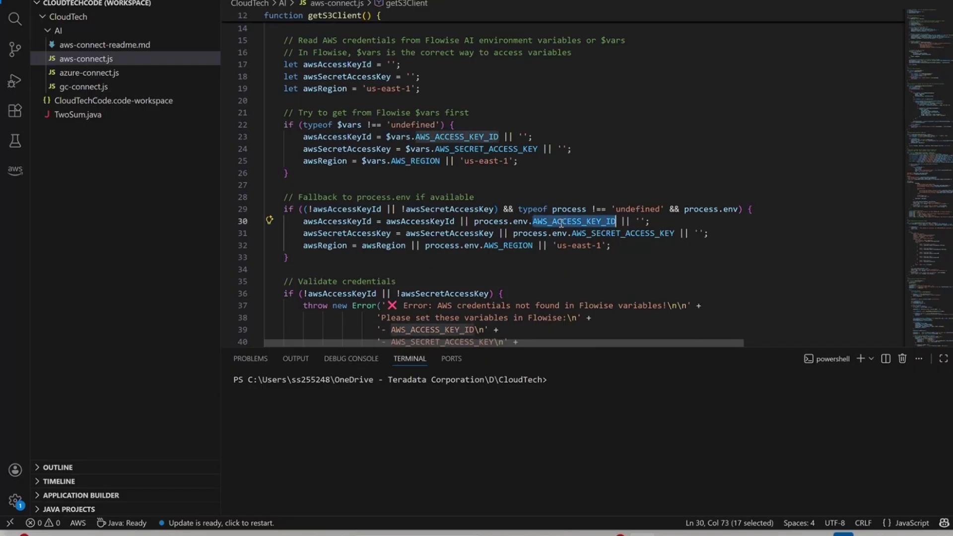
pyautogui.doubleClick(617, 234)
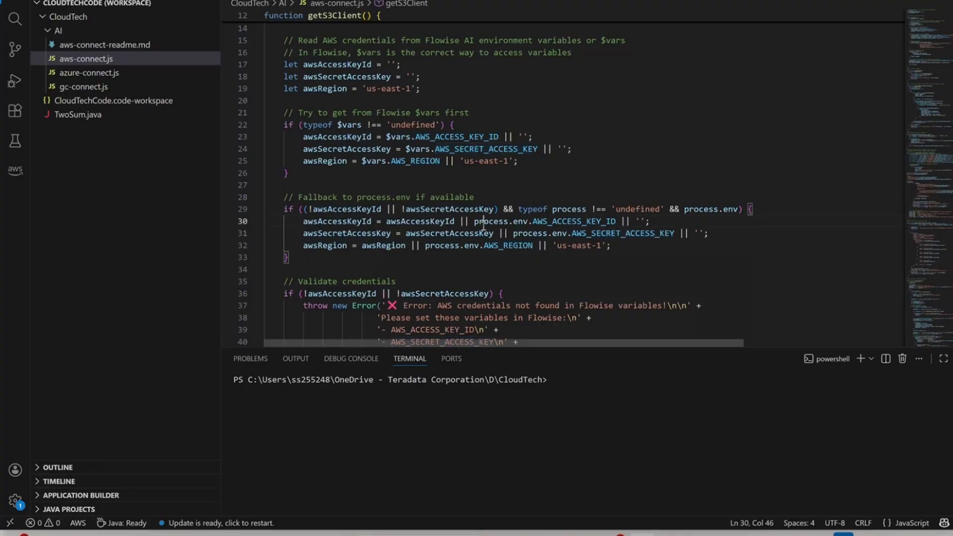
# - Copy the entire aws-connect.js code into the tool's JavaScript function in Flowise and add the tool
pyautogui.hotkey('ctrl', 'a')
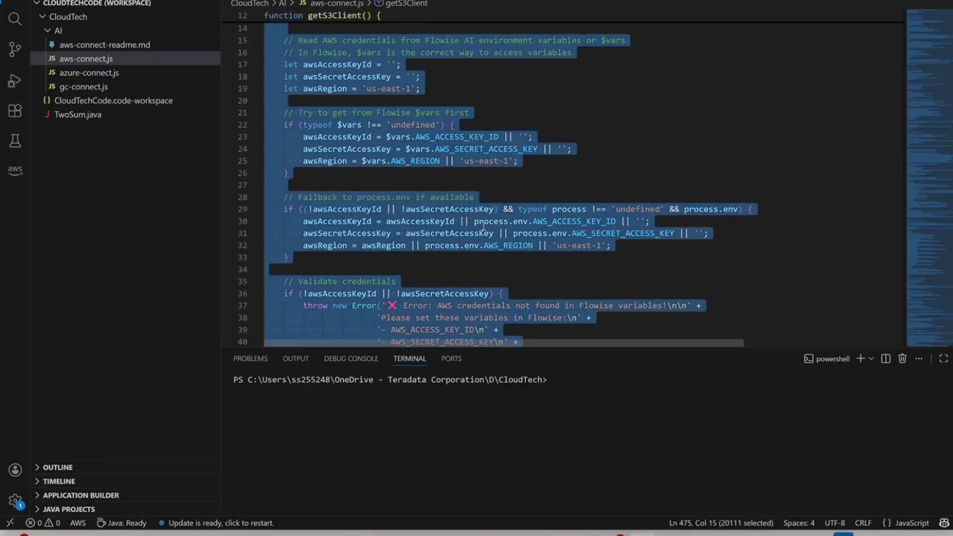
pyautogui.hotkey('alt', 'Tab')
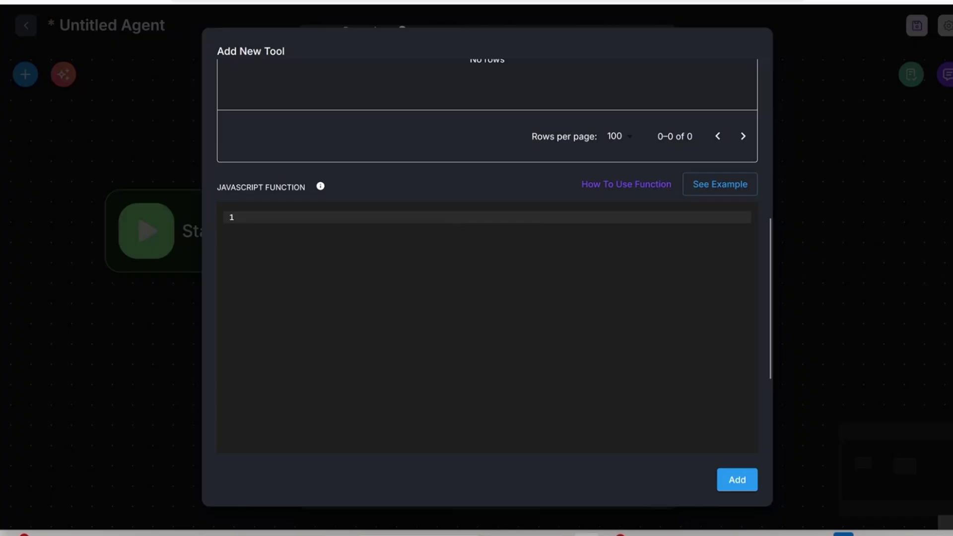
pyautogui.hotkey('ctrl', 'v')
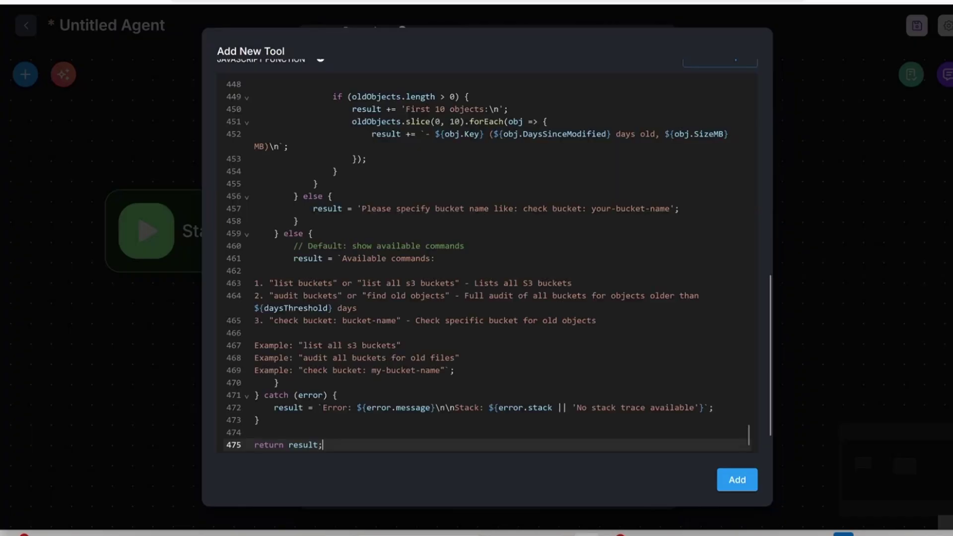
pyautogui.click(738, 482)
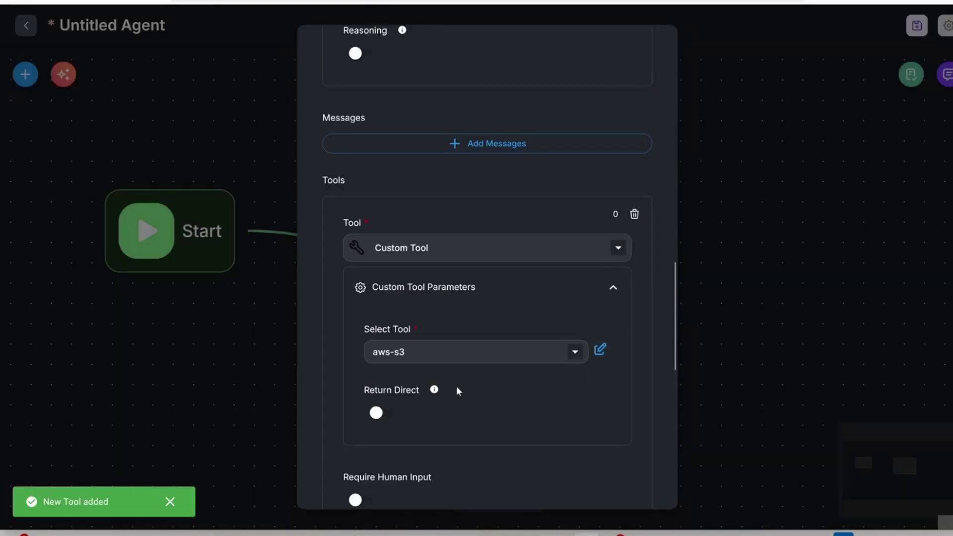
pyautogui.scroll(-3, 461, 389)
pyautogui.scroll(-7, 467, 392)
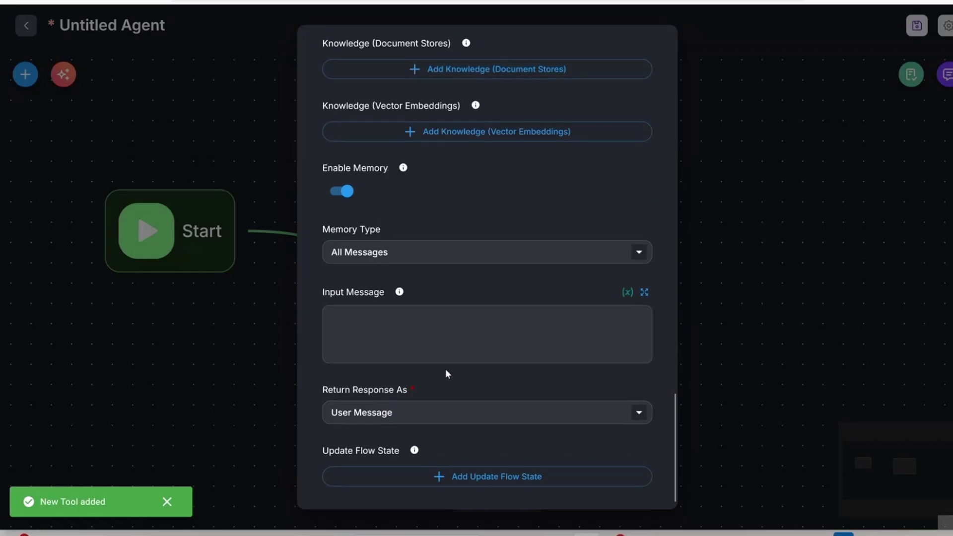
pyautogui.scroll(2, 448, 373)
pyautogui.scroll(8, 445, 368)
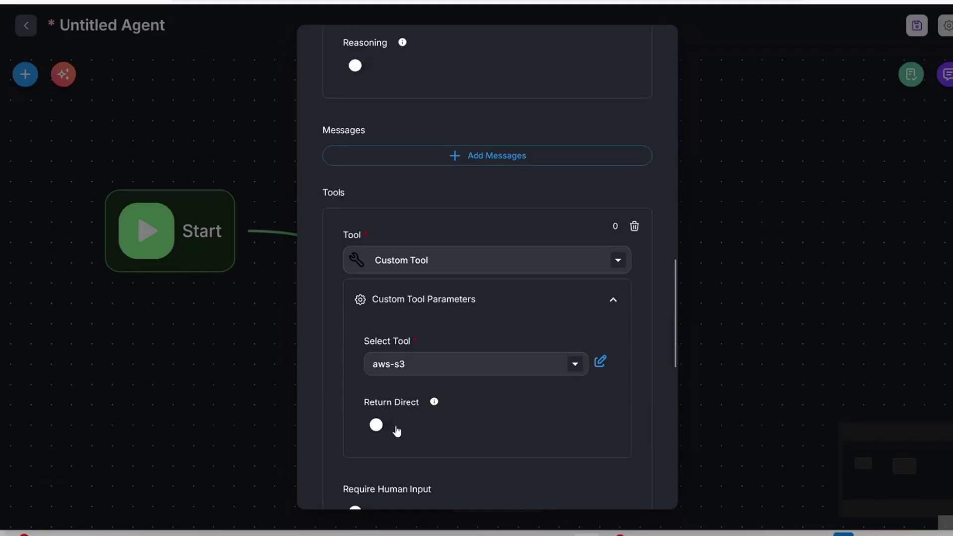
# - Add a second tool entry to the agent, choose Custom Tool for it, and expand its parameters
pyautogui.scroll(-3, 461, 415)
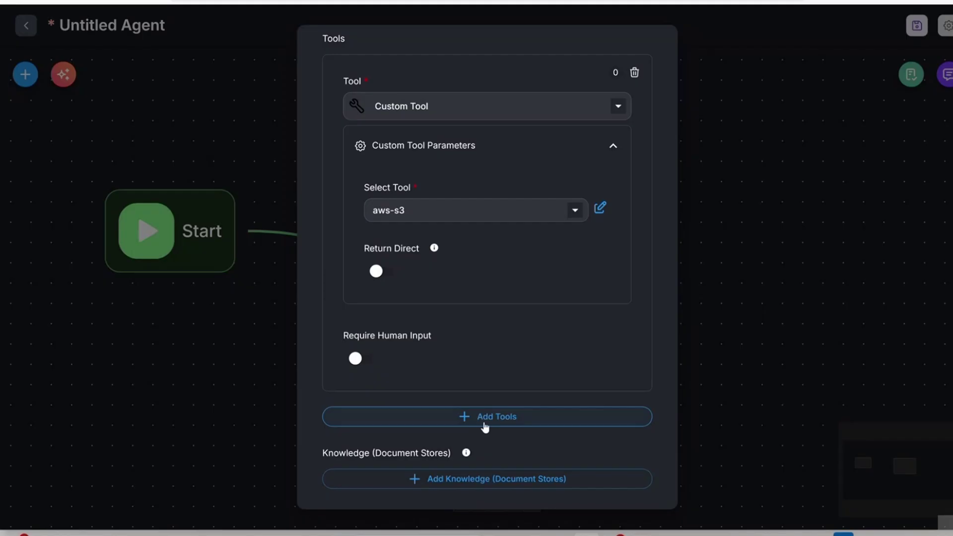
pyautogui.click(486, 427)
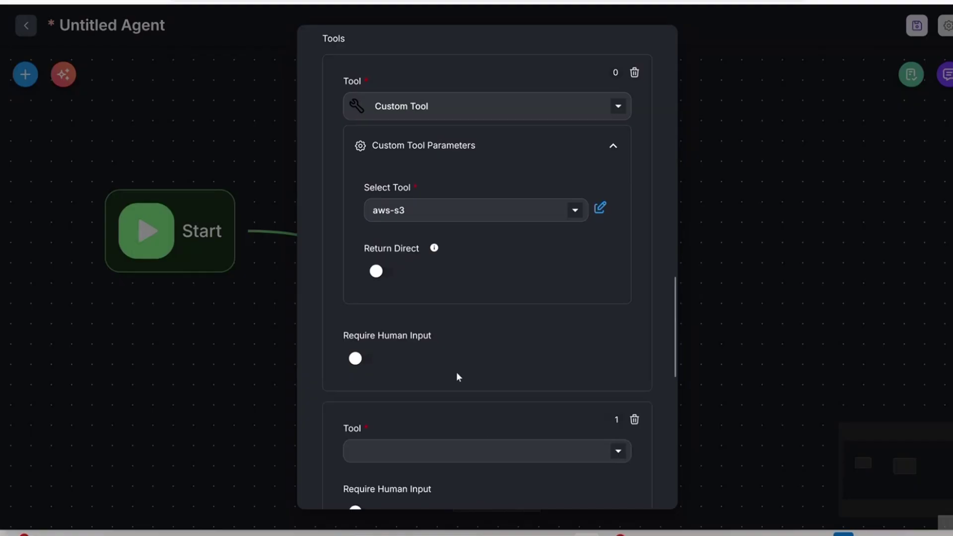
pyautogui.scroll(-3, 471, 397)
pyautogui.click(617, 328)
pyautogui.scroll(-10, 522, 262)
pyautogui.scroll(-1, 504, 240)
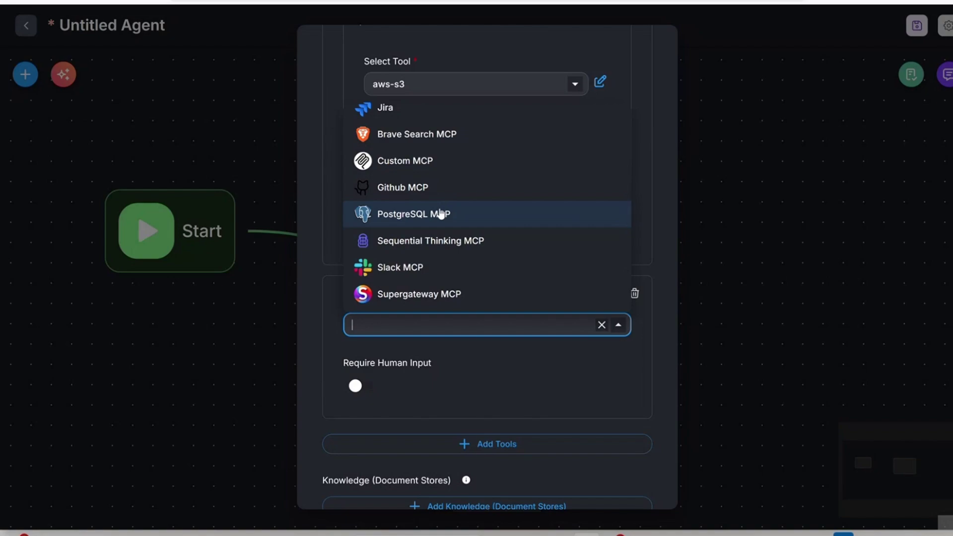
pyautogui.scroll(-10, 441, 213)
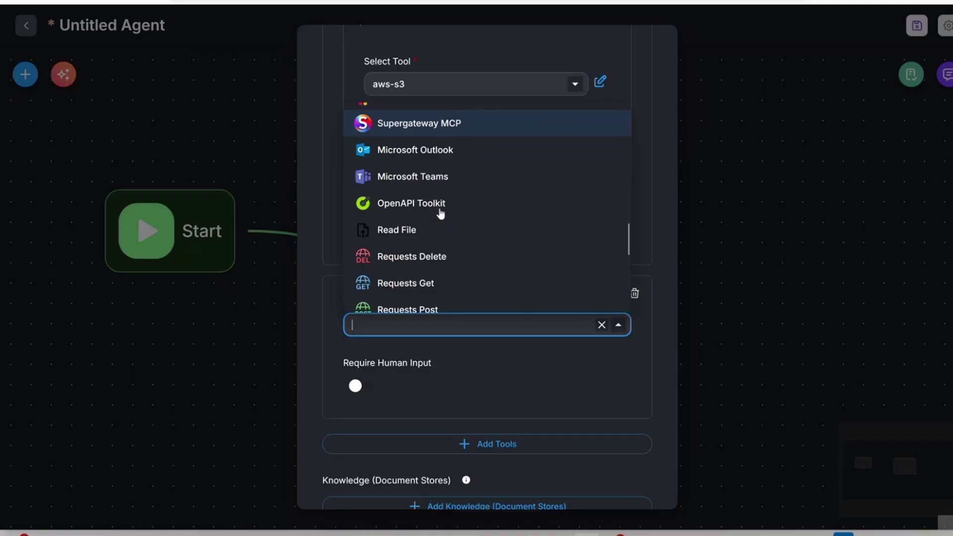
pyautogui.write('c')
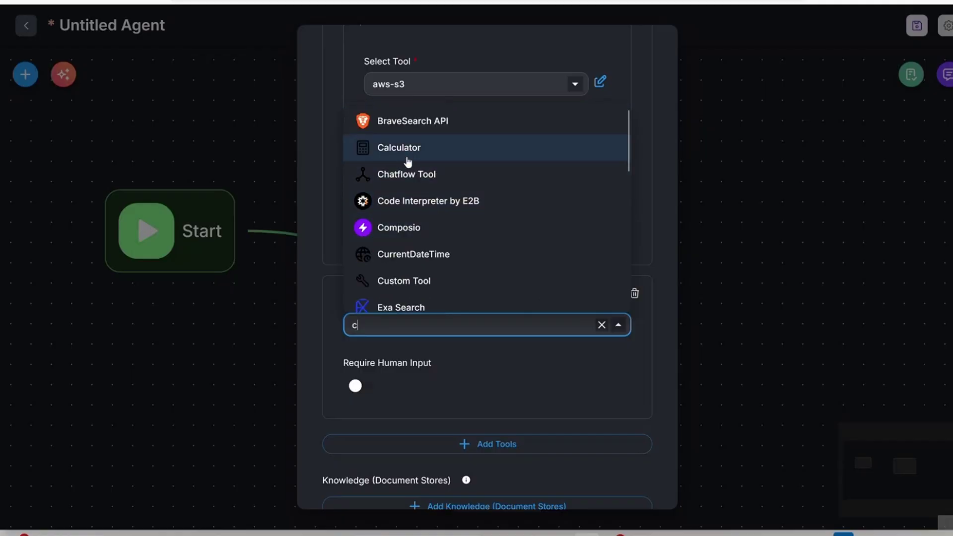
pyautogui.scroll(-1, 426, 204)
pyautogui.click(428, 245)
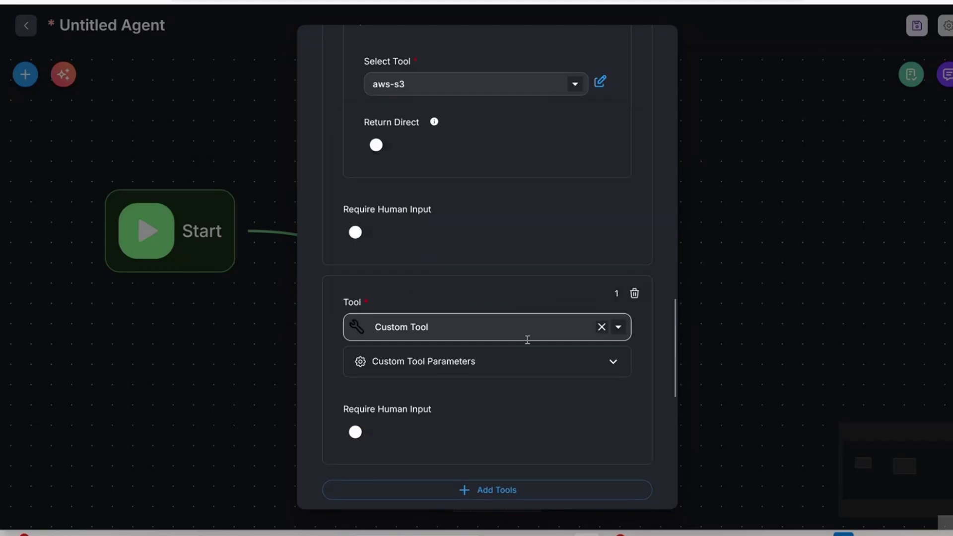
pyautogui.click(615, 366)
pyautogui.scroll(-2, 502, 382)
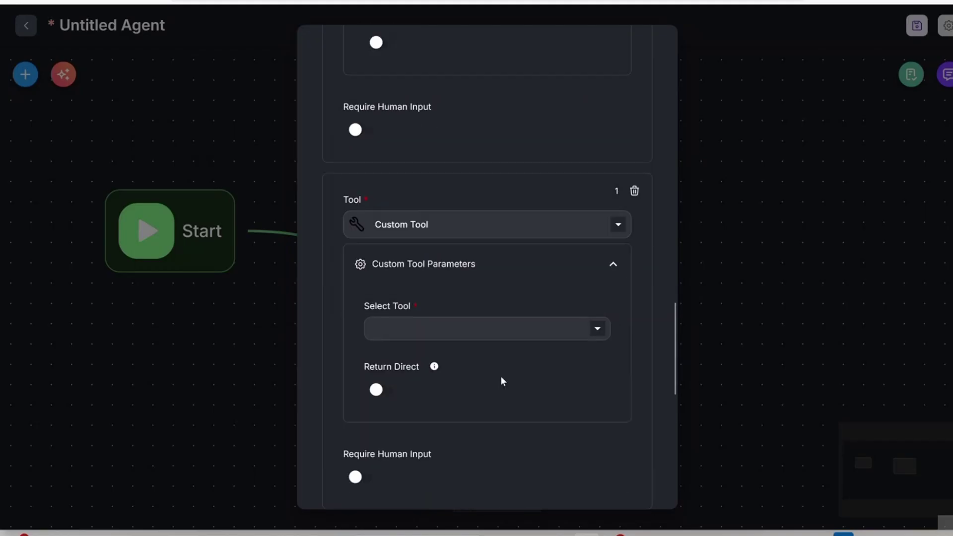
# - Browse the available custom tools and select connect-azure for the agent's second tool entry
pyautogui.click(600, 328)
pyautogui.scroll(-3, 437, 192)
pyautogui.scroll(-3, 427, 246)
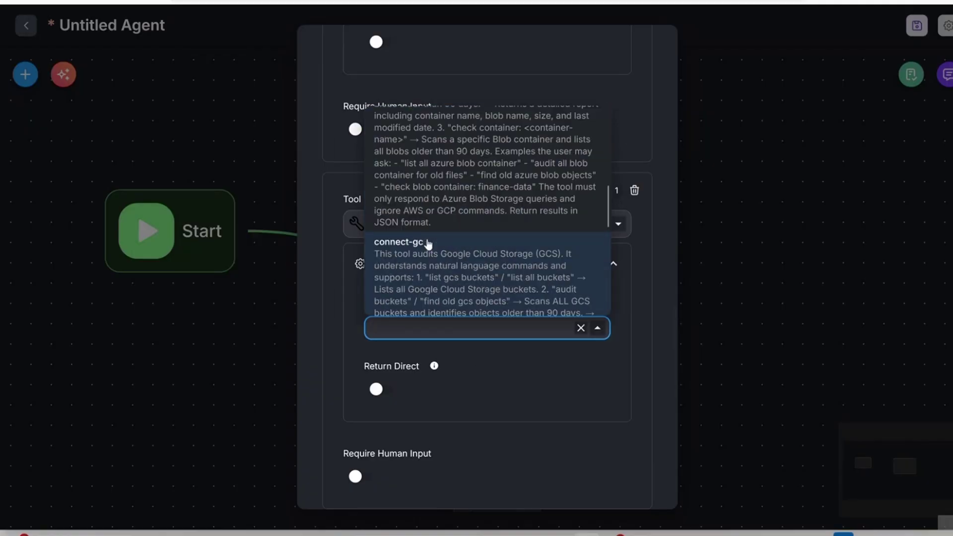
pyautogui.scroll(-3, 453, 250)
pyautogui.scroll(-1, 456, 252)
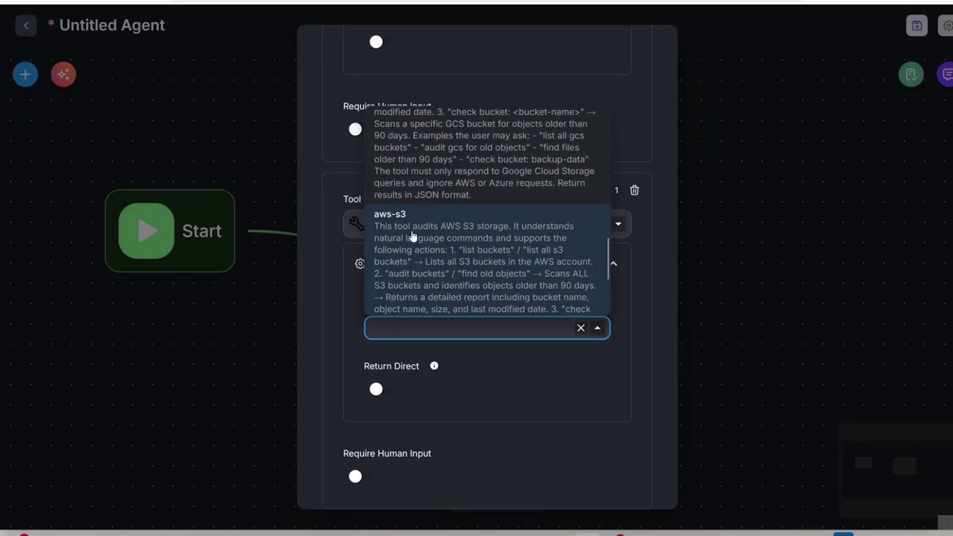
pyautogui.scroll(2, 452, 250)
pyautogui.scroll(5, 451, 249)
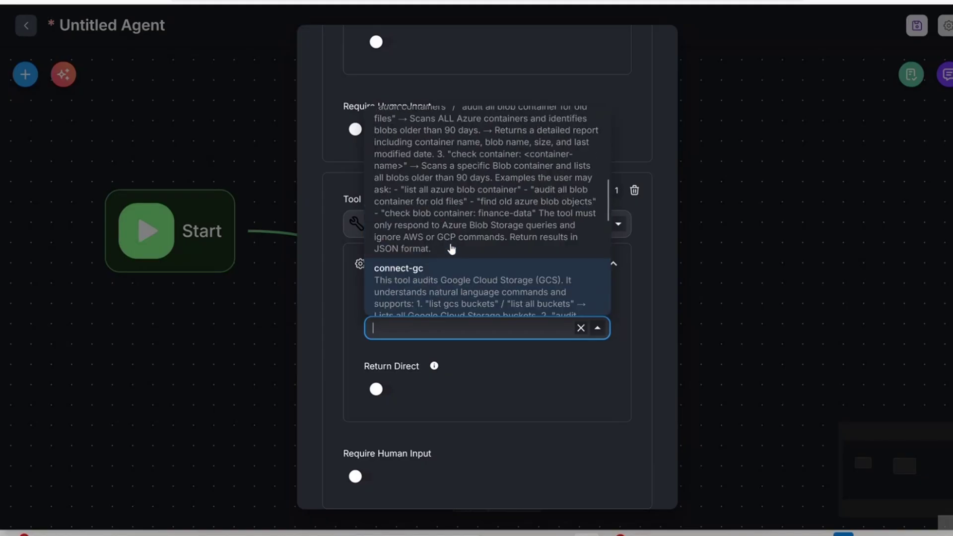
pyautogui.scroll(-1, 452, 250)
pyautogui.scroll(-3, 452, 249)
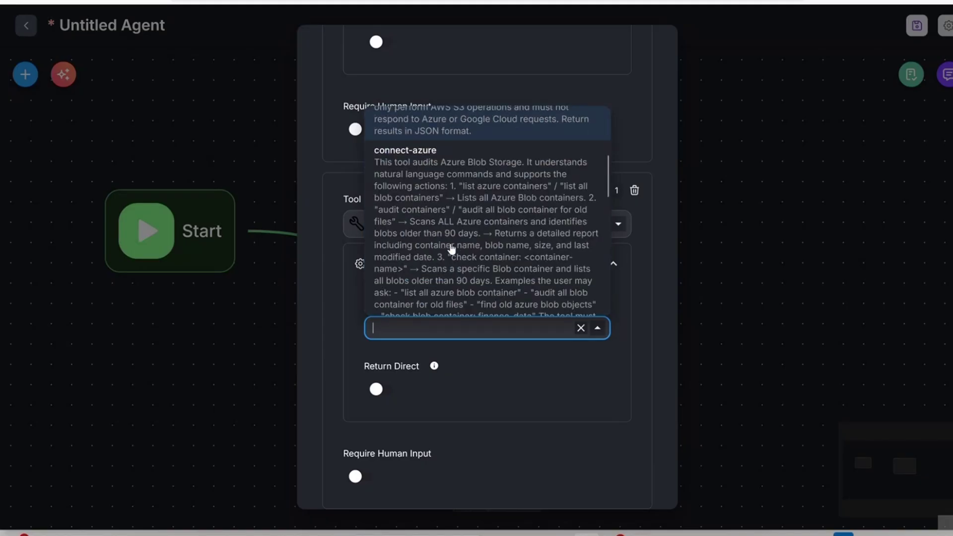
pyautogui.click(453, 198)
# - Add a third tool entry to the agent, set it to Custom Tool, and expand its parameters
pyautogui.scroll(-5, 520, 318)
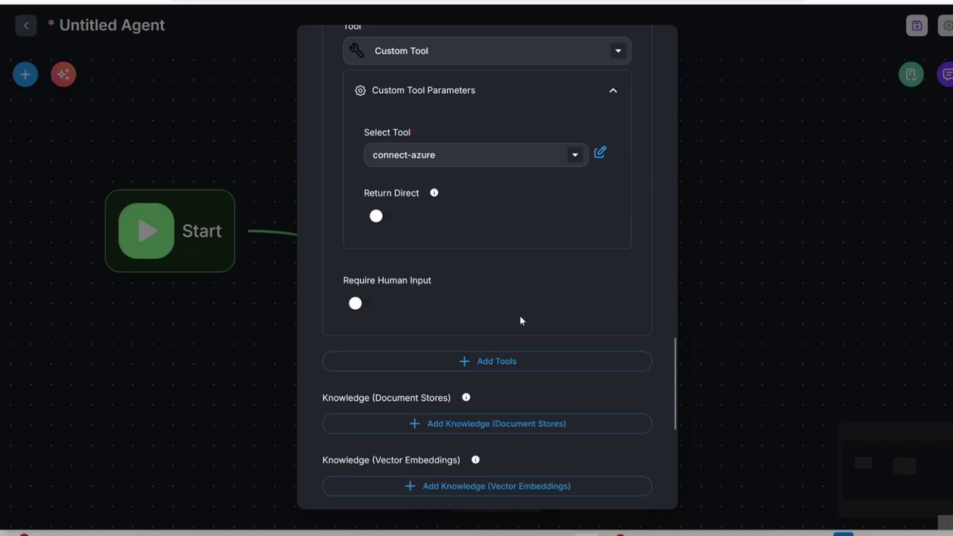
pyautogui.click(492, 292)
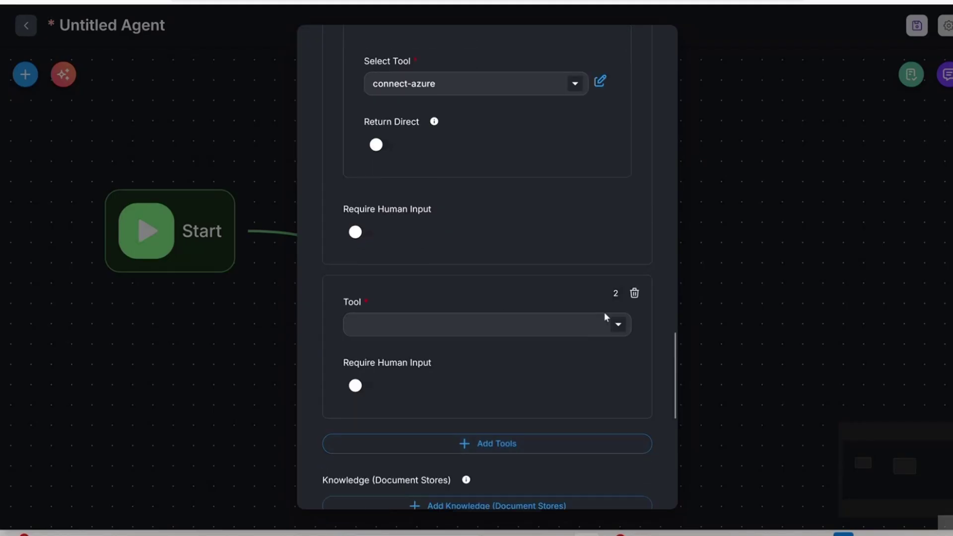
pyautogui.click(616, 324)
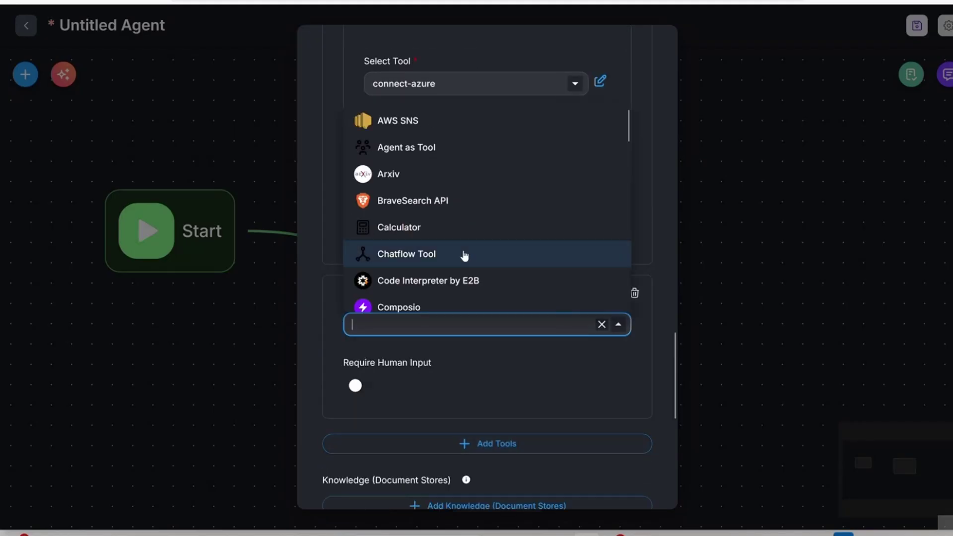
pyautogui.write('cu')
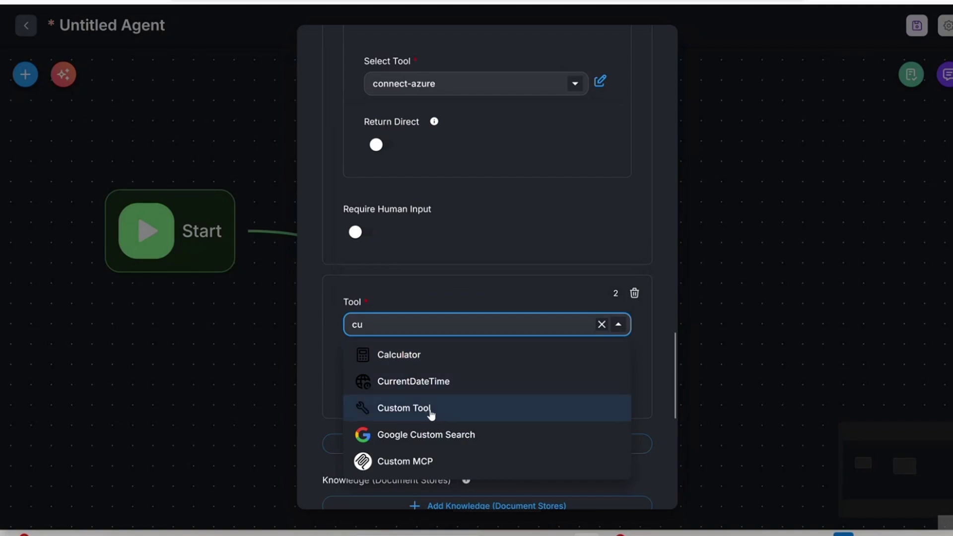
pyautogui.click(430, 410)
pyautogui.click(614, 366)
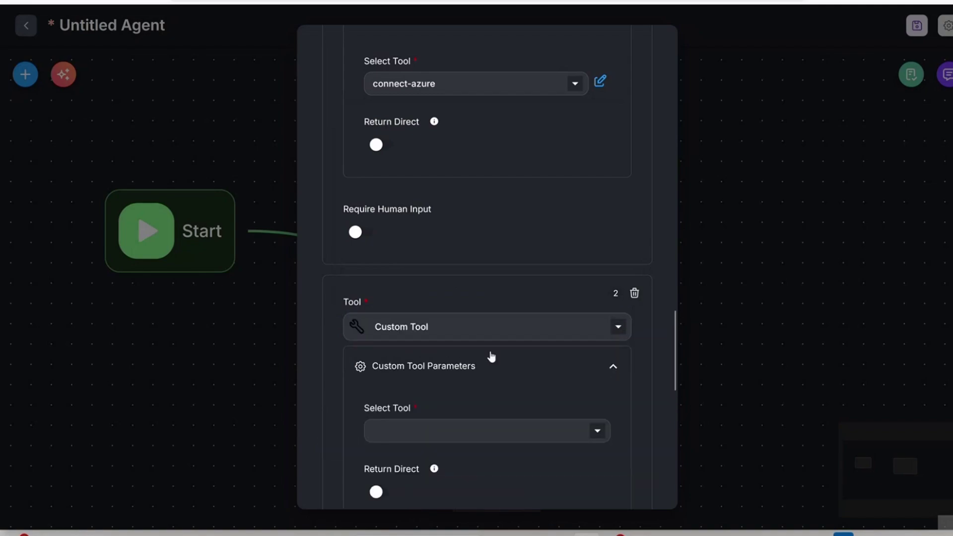
# - Select connect-gc as the third entry's custom tool and close the agent's settings
pyautogui.click(598, 431)
pyautogui.scroll(-5, 450, 316)
pyautogui.click(451, 318)
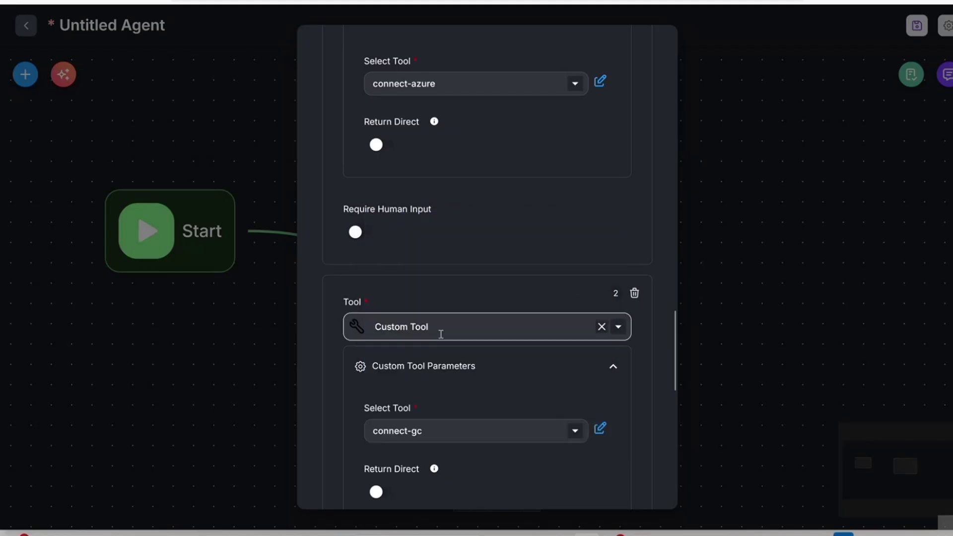
pyautogui.scroll(-5, 441, 334)
pyautogui.click(751, 280)
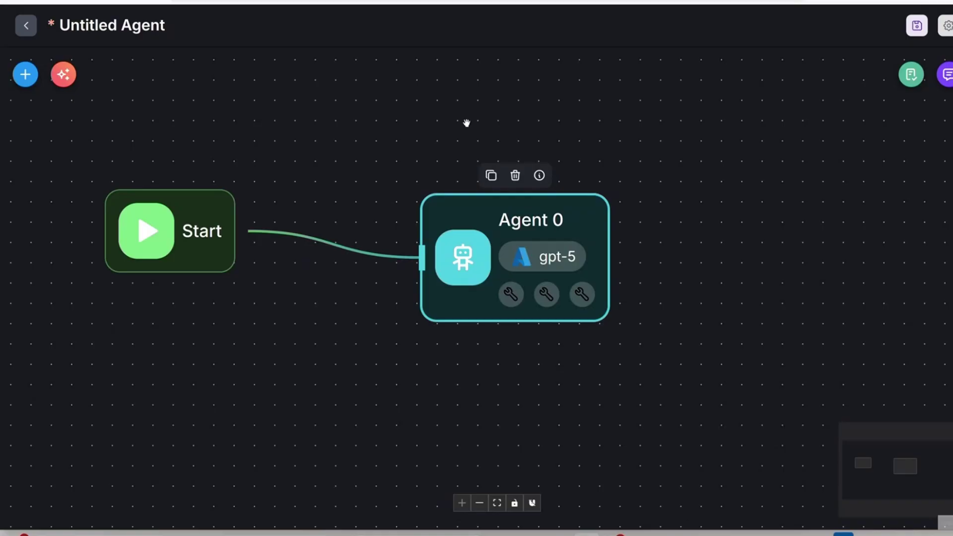
# - Save the agentflow under the name cloudauditAIagent
pyautogui.click(924, 27)
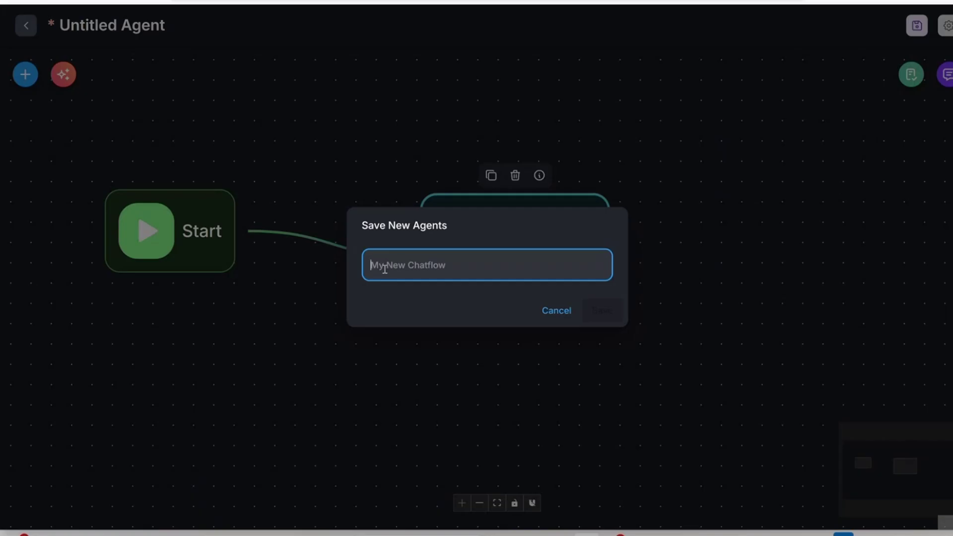
pyautogui.write('cloudaudit')
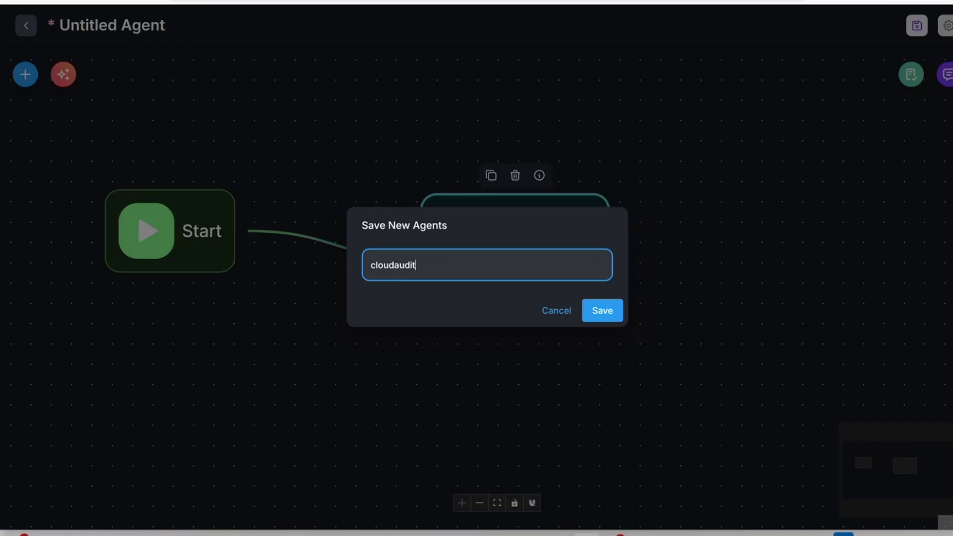
pyautogui.write('AIagent')
pyautogui.click(603, 311)
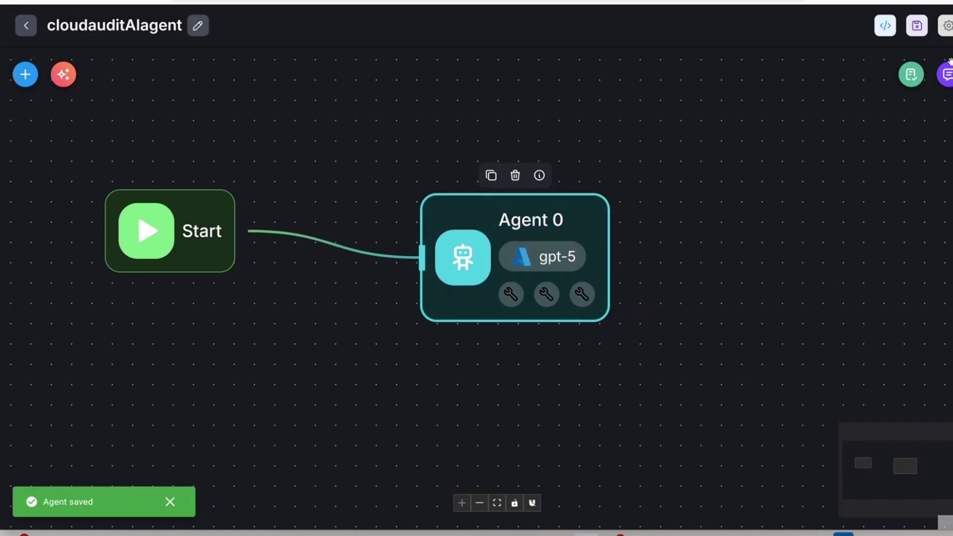
# - Open the agentflow's chat and send the prompt "audit aws s3"
pyautogui.click(949, 82)
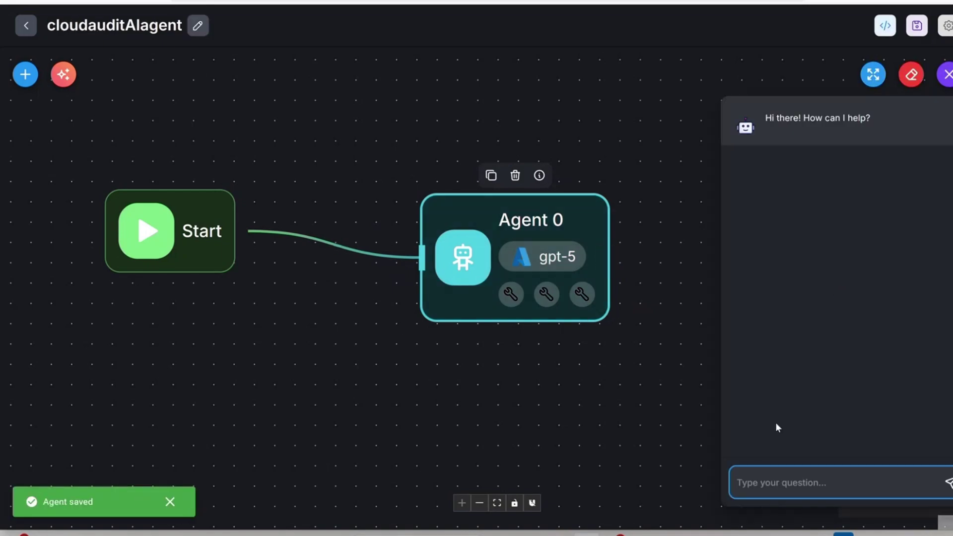
pyautogui.write('aud')
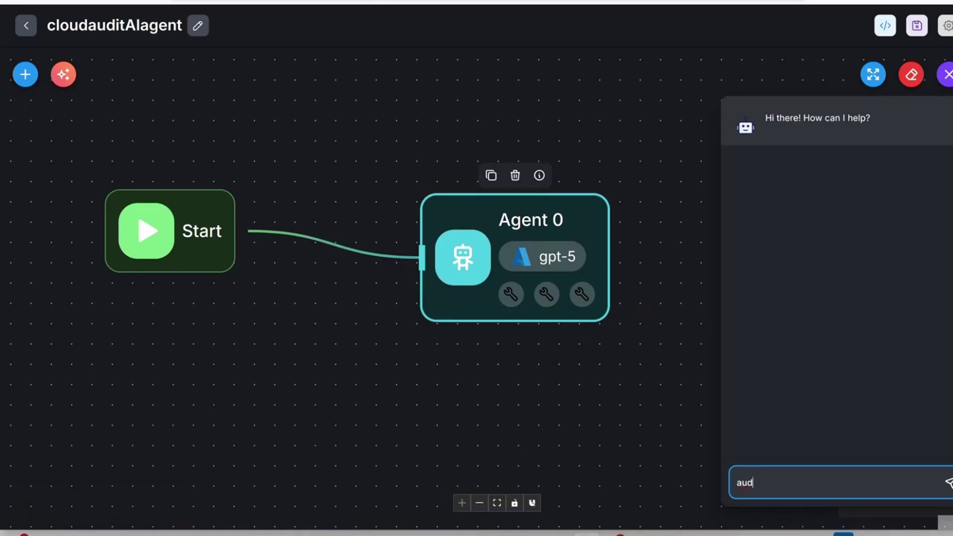
pyautogui.write('id')
pyautogui.press('BackSpace')
pyautogui.press('BackSpace')
pyautogui.press('BackSpace')
pyautogui.press('BackSpace')
pyautogui.press('BackSpace')
pyautogui.write('audit aws s3')
pyautogui.press('Return')
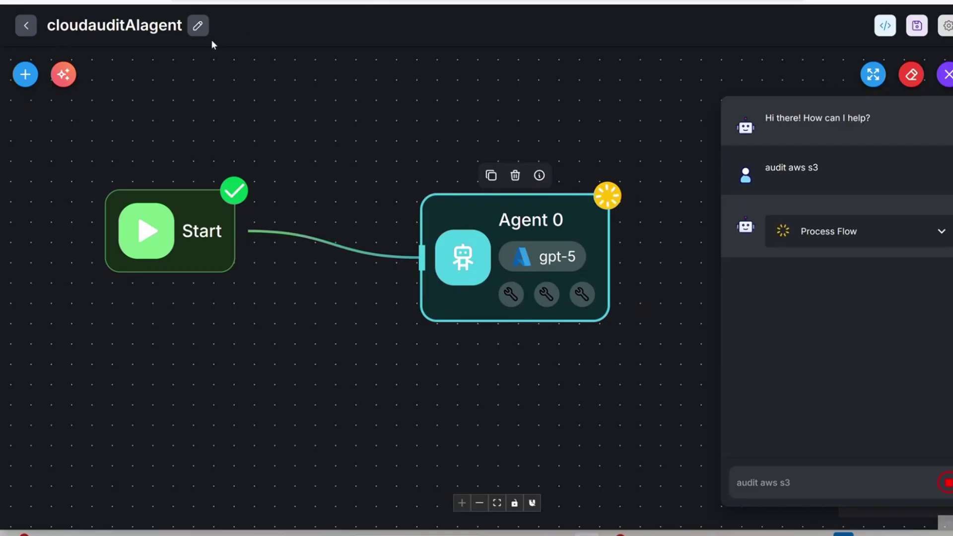
# - Open the Flowise agentflows page in a new browser tab and go to the global Variables list
pyautogui.hotkey('ctrl', 't')
pyautogui.write('fl')
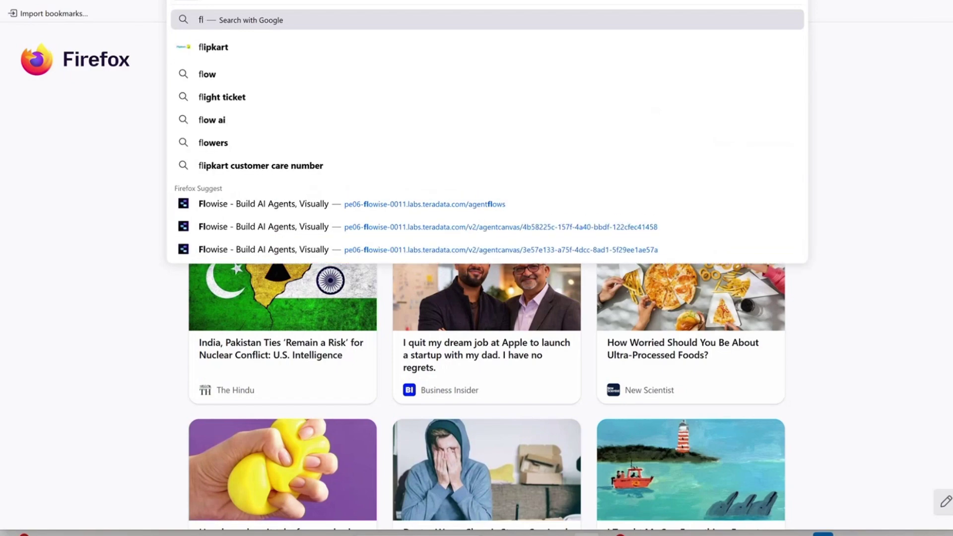
pyautogui.write('ow')
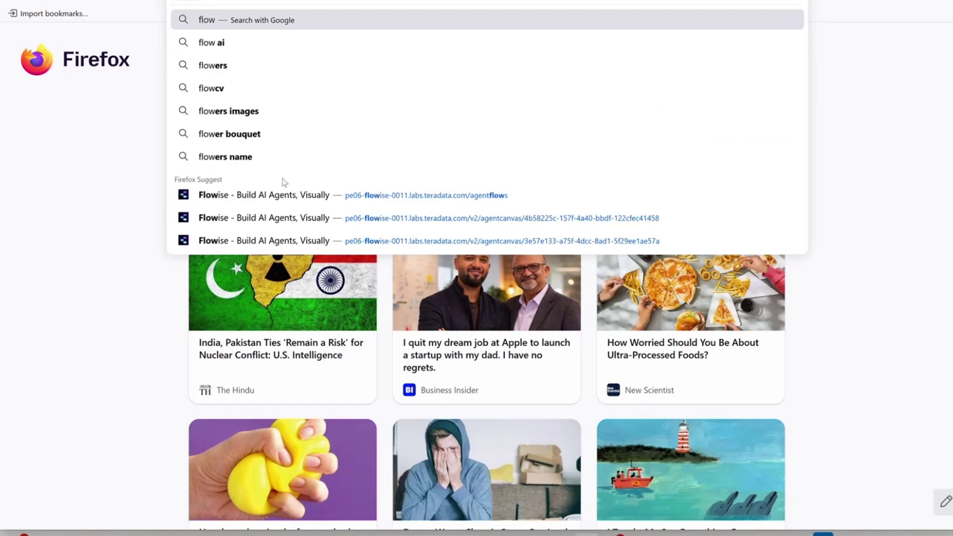
pyautogui.click(286, 195)
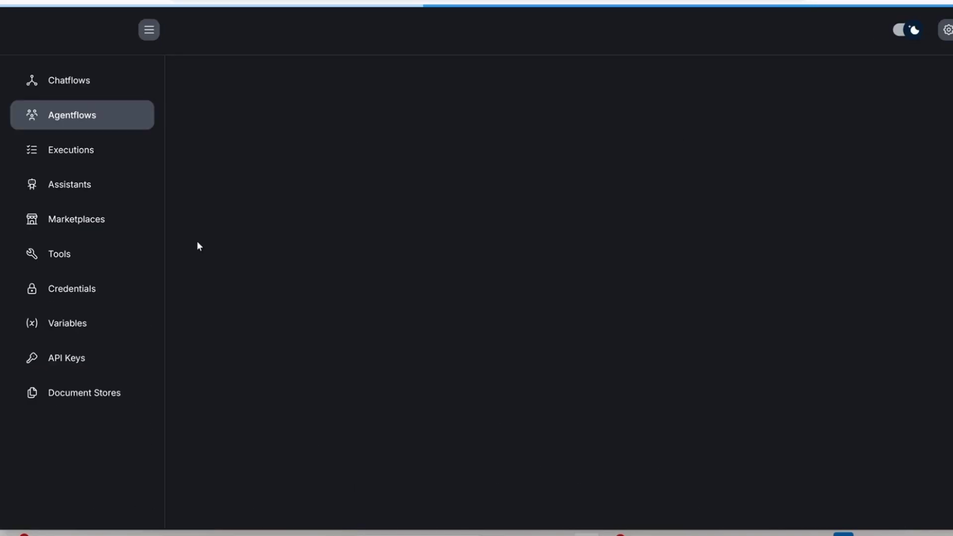
pyautogui.click(74, 335)
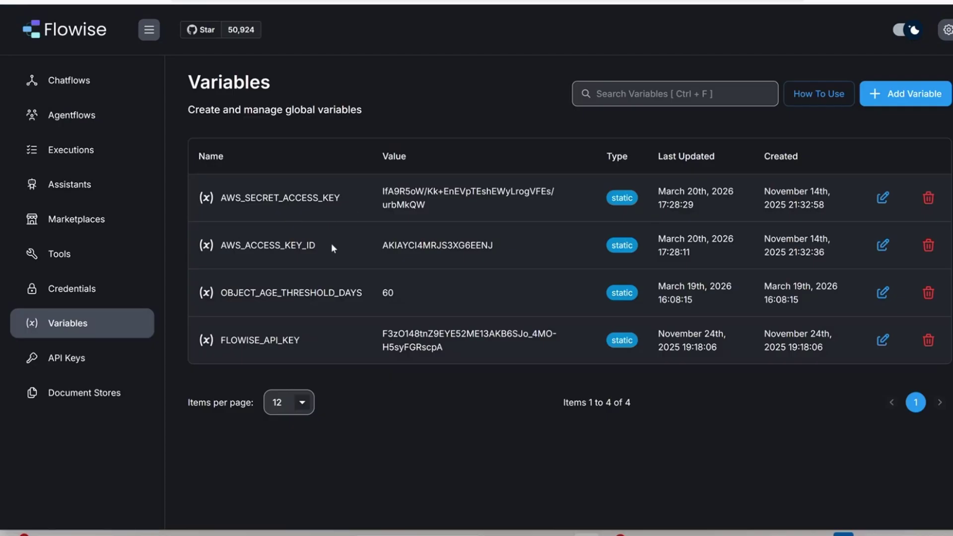
# - Check the FLOWISE_API_KEY variable against the API Keys page and return to the Variables list
pyautogui.doubleClick(261, 340)
pyautogui.click(81, 367)
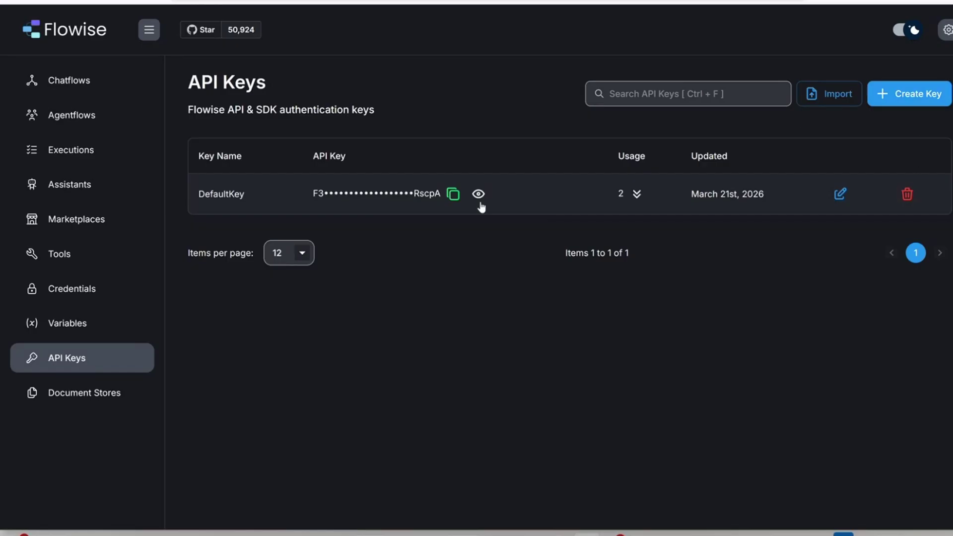
pyautogui.click(77, 328)
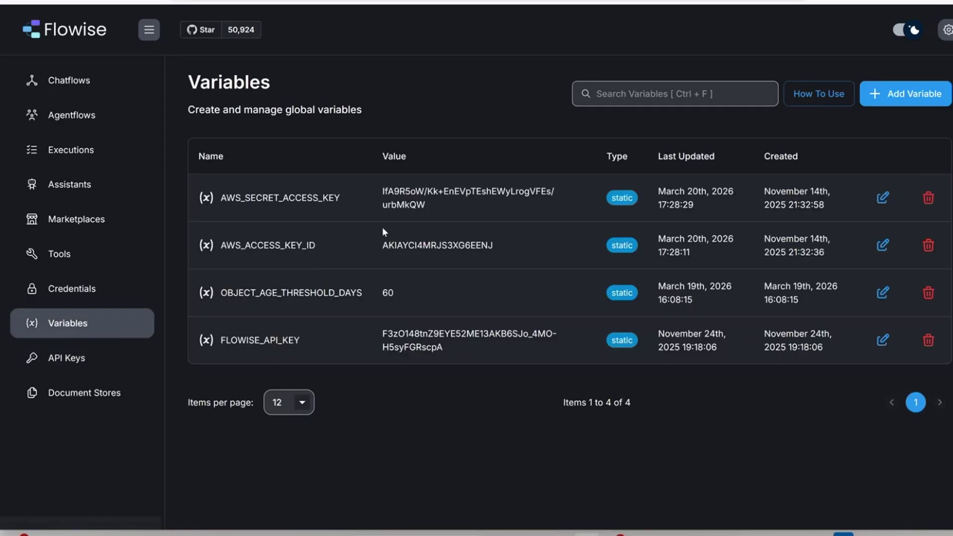
# - Copy the variable name AWS_SECRET_ACCESS_KEY, switch to VS Code, and find where aws-connect.js uses it
pyautogui.doubleClick(272, 199)
pyautogui.hotkey('ctrl', 'c')
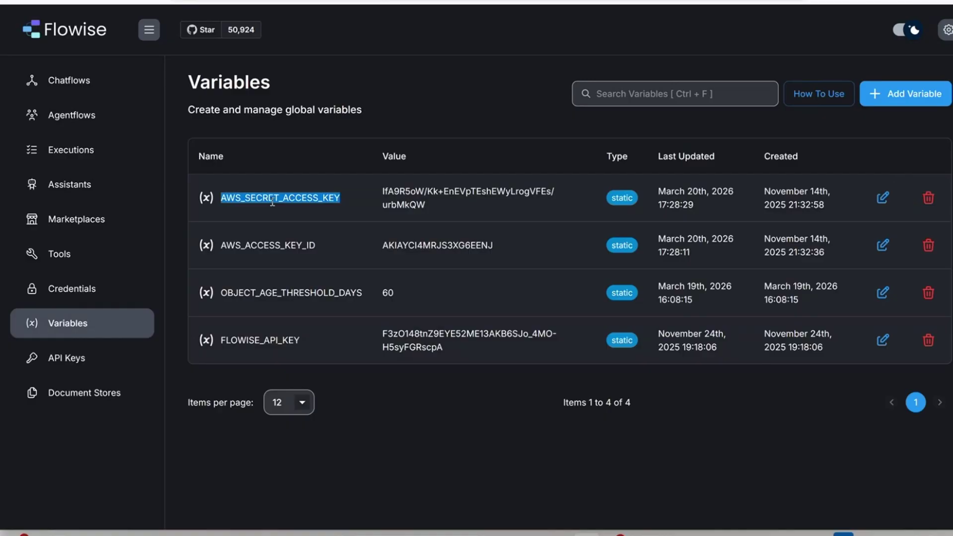
pyautogui.click(650, 532)
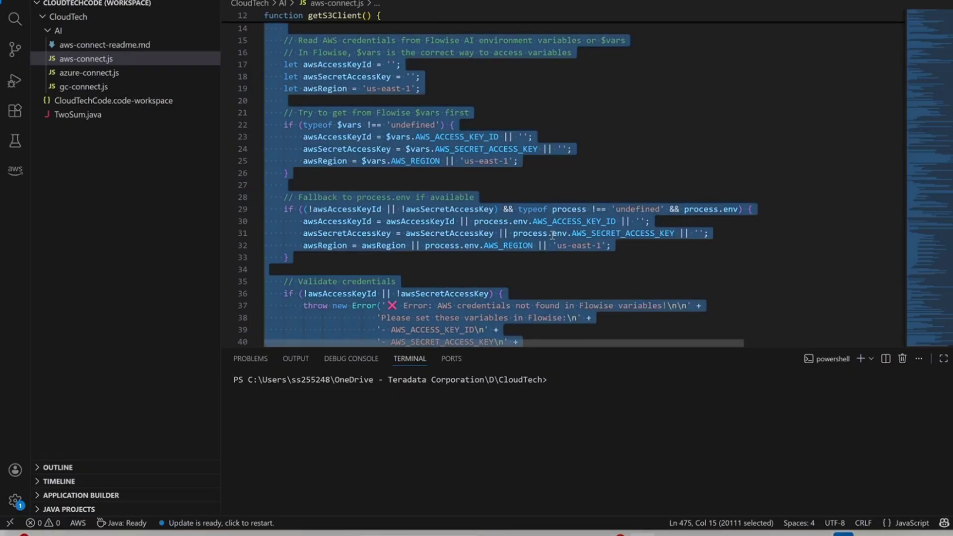
pyautogui.click(553, 233)
pyautogui.hotkey('ctrl', 'f')
pyautogui.hotkey('ctrl', 'v')
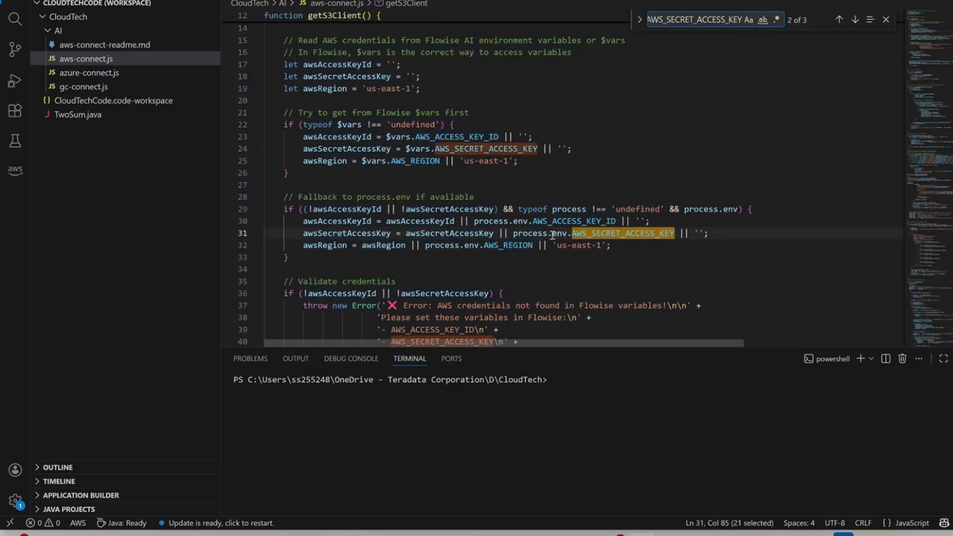
pyautogui.doubleClick(625, 233)
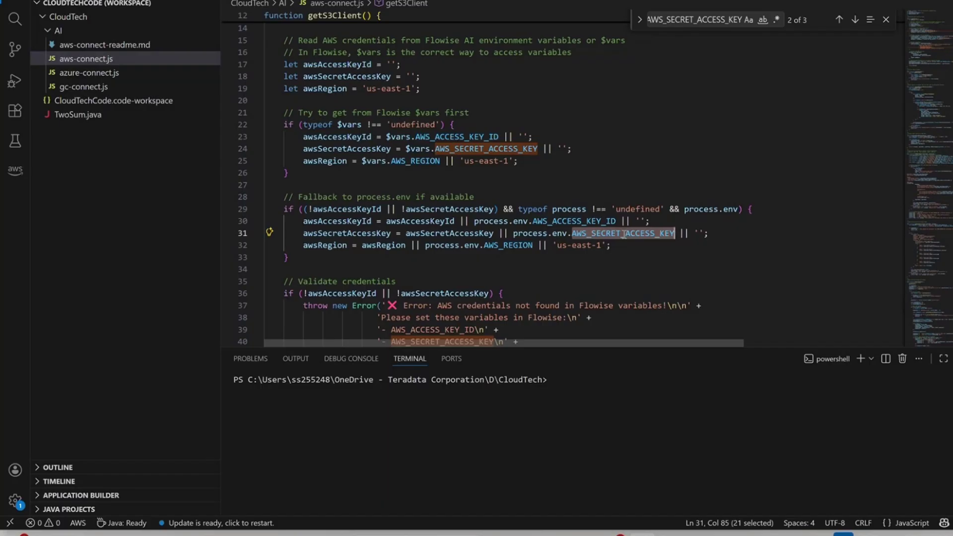
# - Switch back to the cloudauditAIagent chat in Flowise and expand the process flow of the audit reply
pyautogui.hotkey('alt', 'Tab')
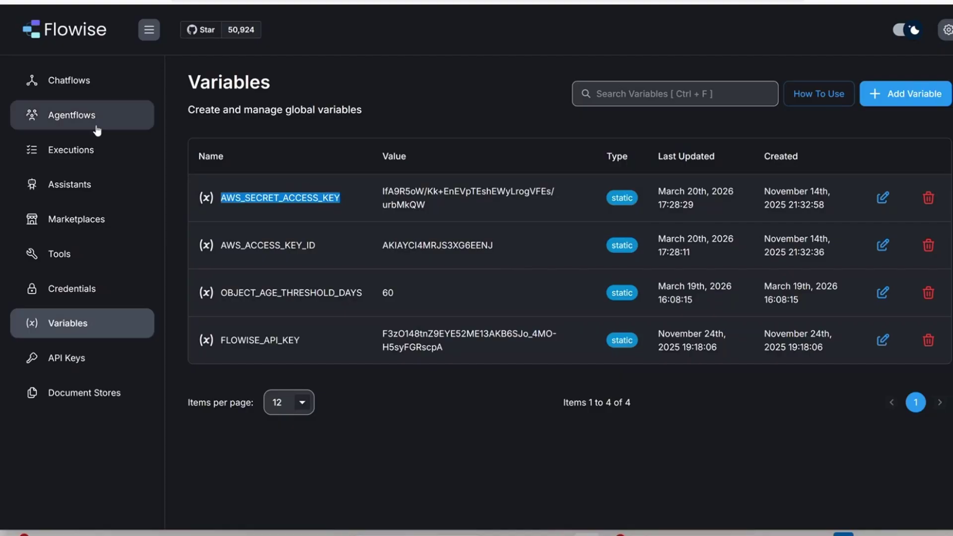
pyautogui.click(62, 122)
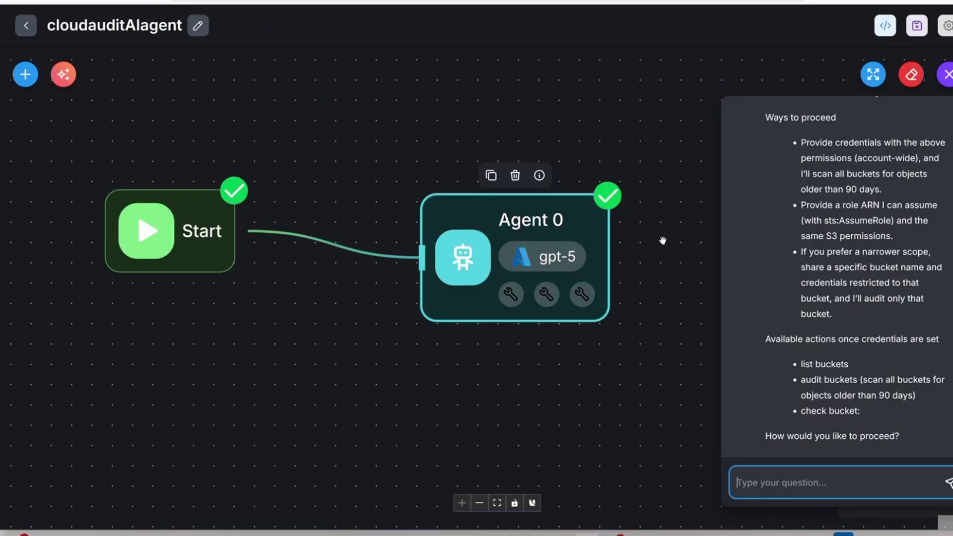
pyautogui.scroll(10, 802, 221)
pyautogui.scroll(1, 801, 221)
pyautogui.scroll(-1, 844, 213)
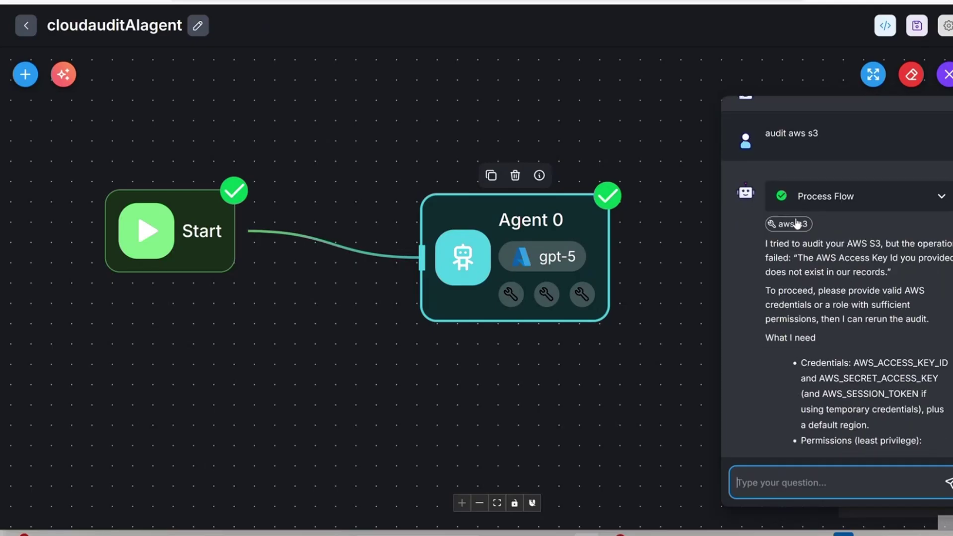
pyautogui.click(942, 197)
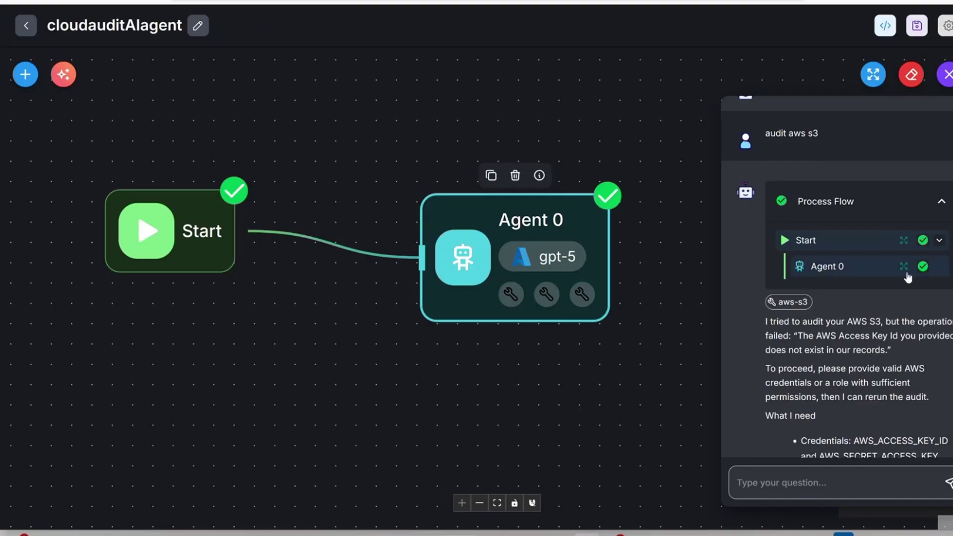
# - Read through the agent's audit reply, including the required credentials, permissions and ways to proceed
pyautogui.scroll(-3, 813, 304)
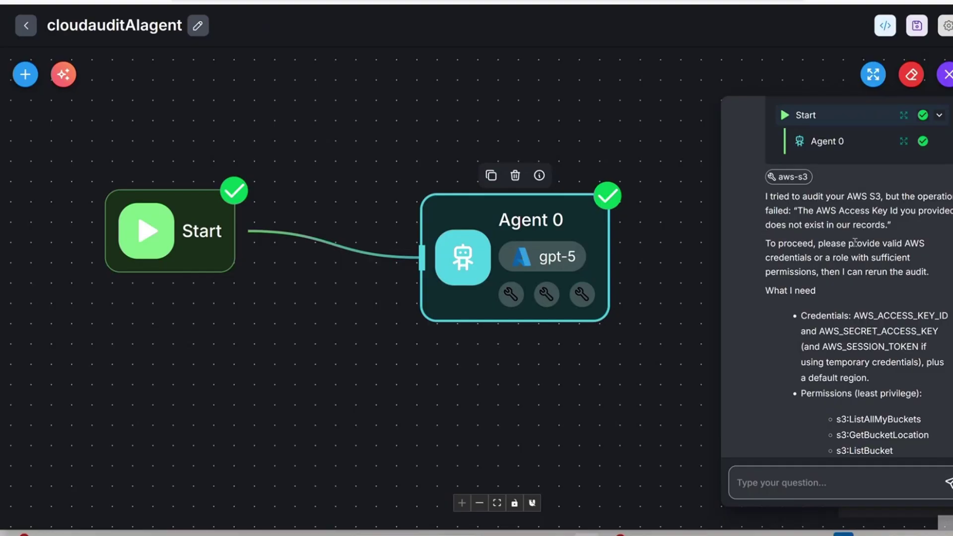
pyautogui.moveTo(827, 291); pyautogui.dragTo(766, 201)
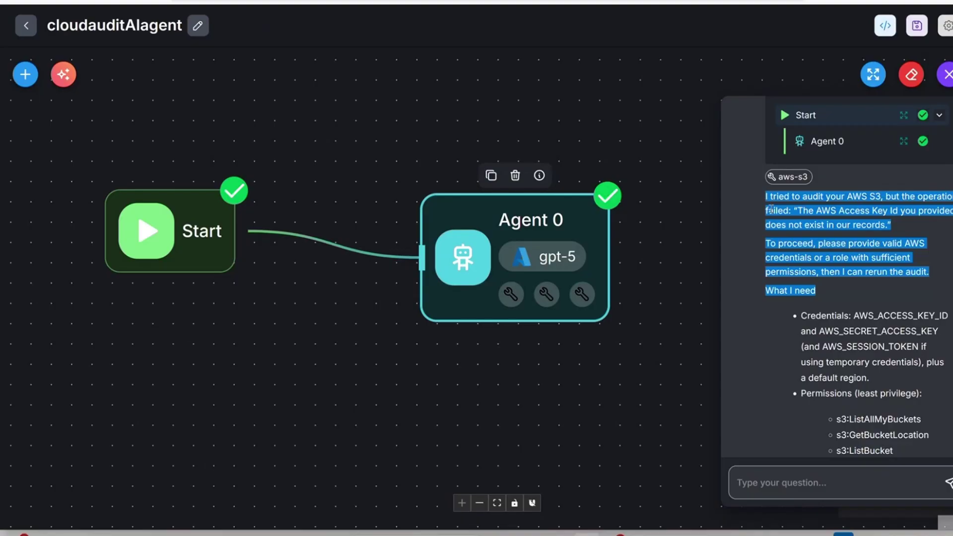
pyautogui.scroll(-3, 843, 308)
pyautogui.scroll(-8, 843, 308)
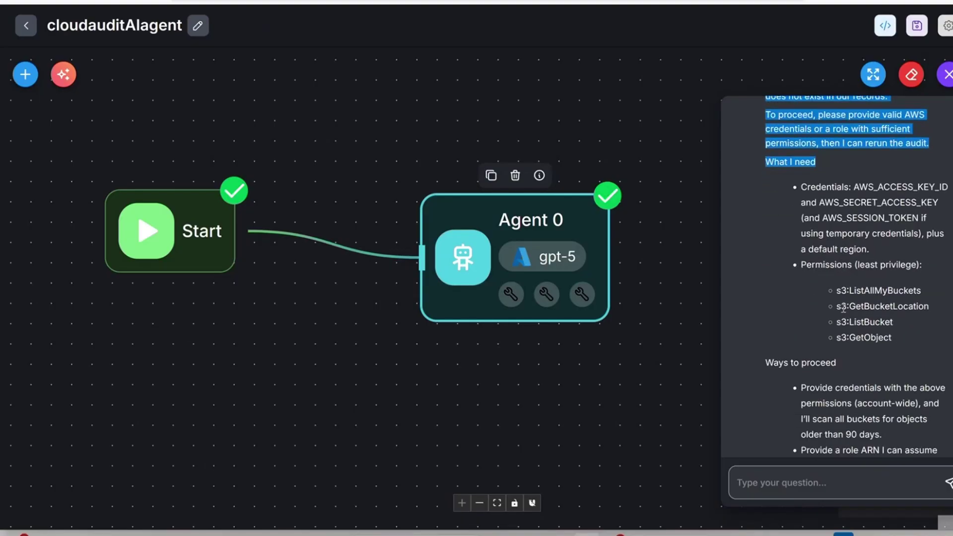
pyautogui.scroll(-1, 828, 320)
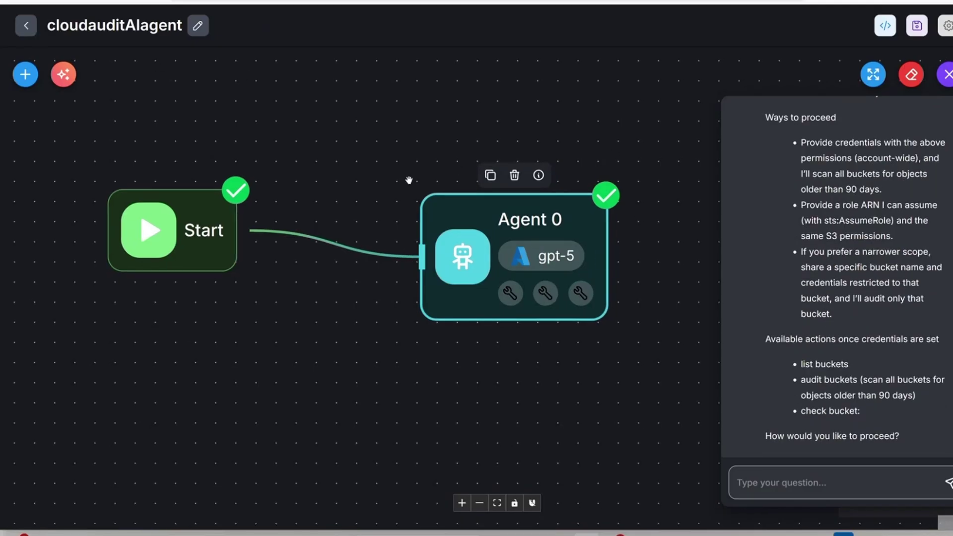
# - Return to the Agentflows list and open the flow "Agentic AI – AI Agent to Scan Public Cloud Buckets"
pyautogui.click(26, 25)
pyautogui.click(63, 121)
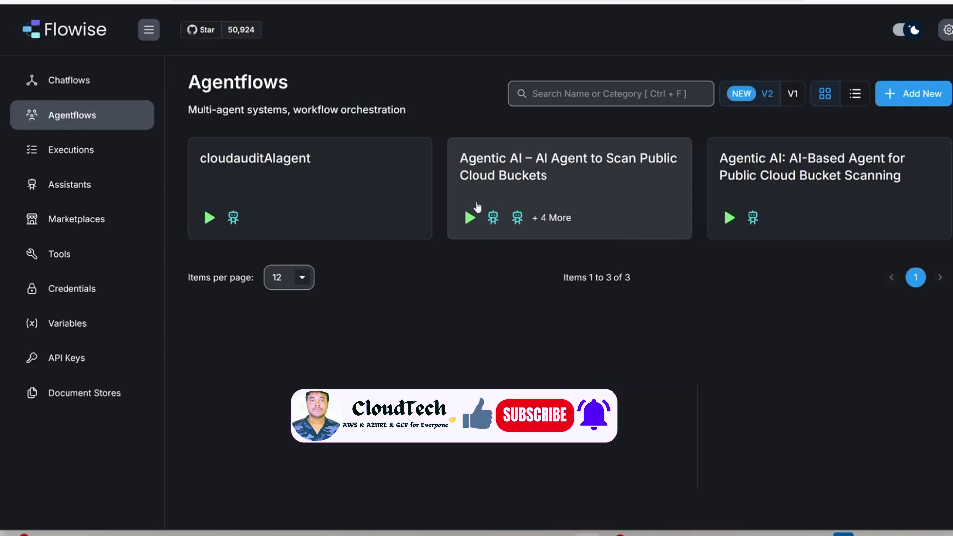
pyautogui.click(554, 184)
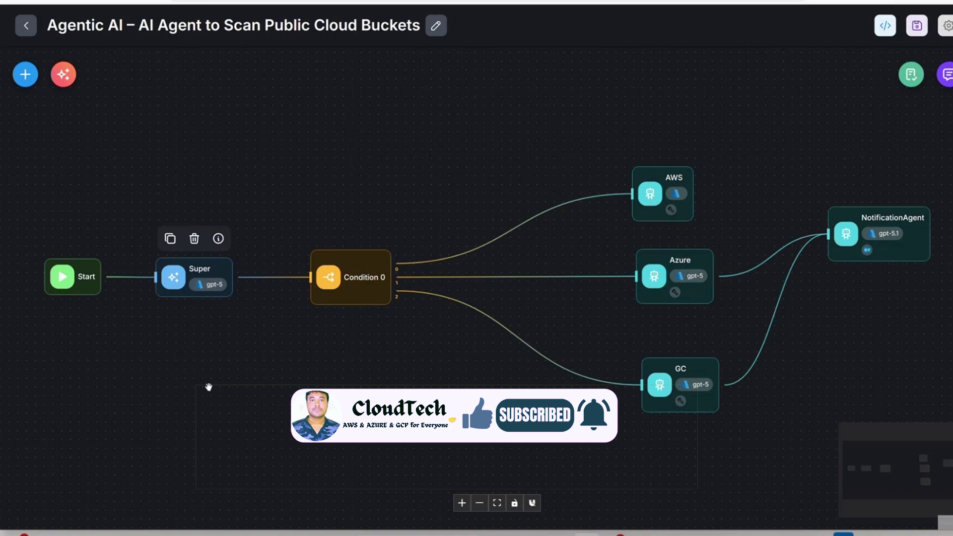
pyautogui.moveTo(208, 387); pyautogui.dragTo(515, 75)
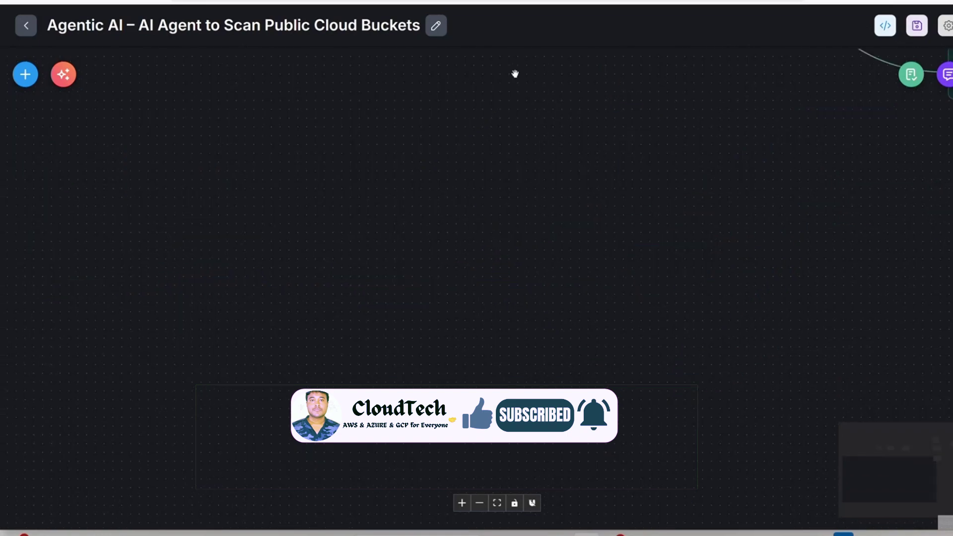
pyautogui.click(26, 25)
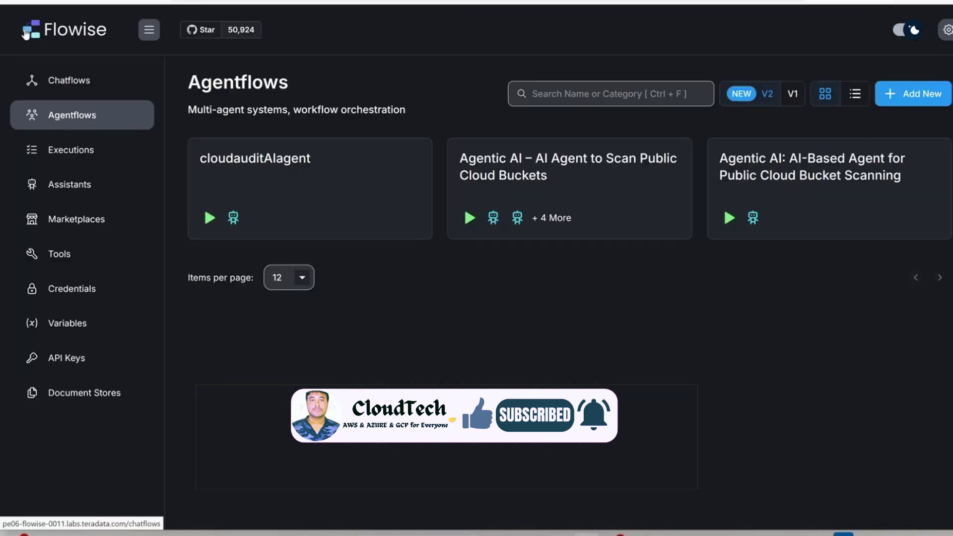
pyautogui.click(556, 186)
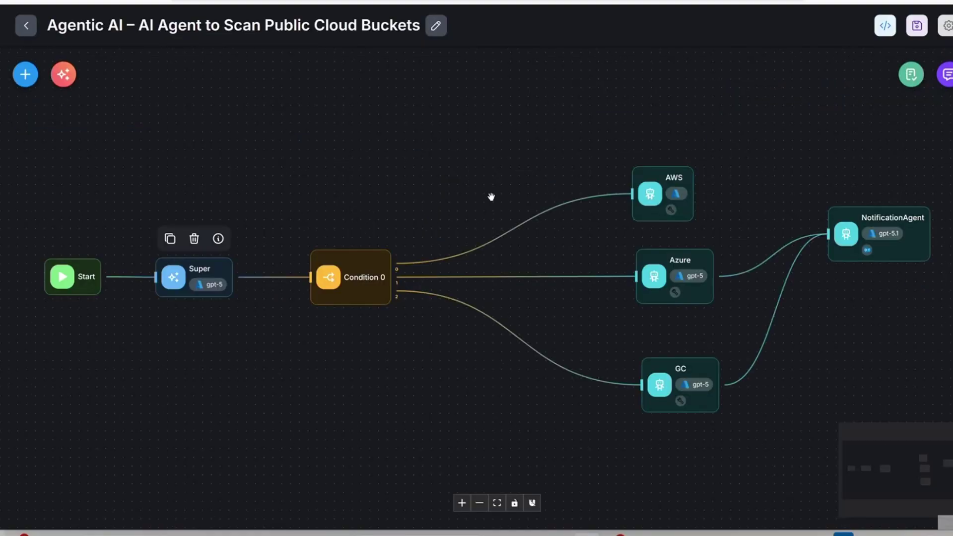
# - Show the flow's cURL API snippet with DefaultKey as the authorization key
pyautogui.click(886, 27)
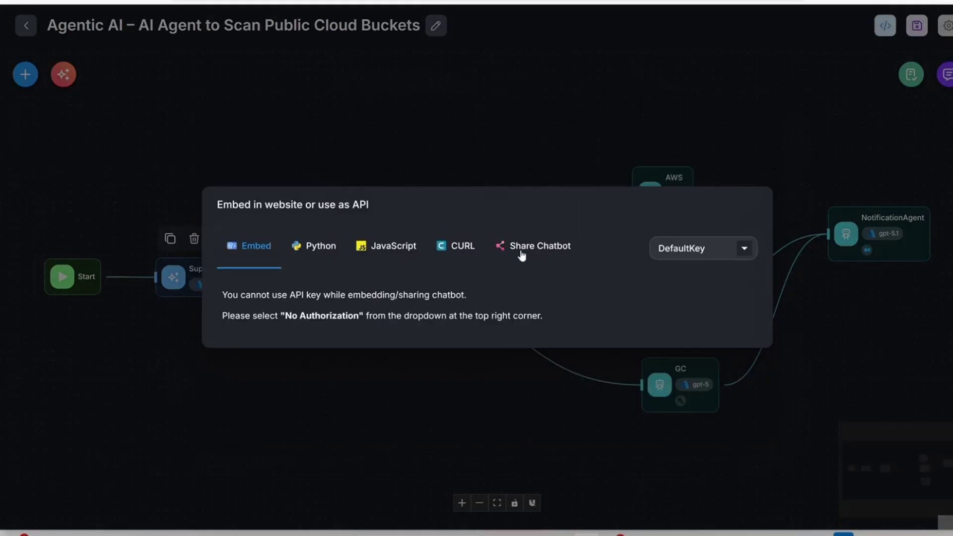
pyautogui.click(463, 244)
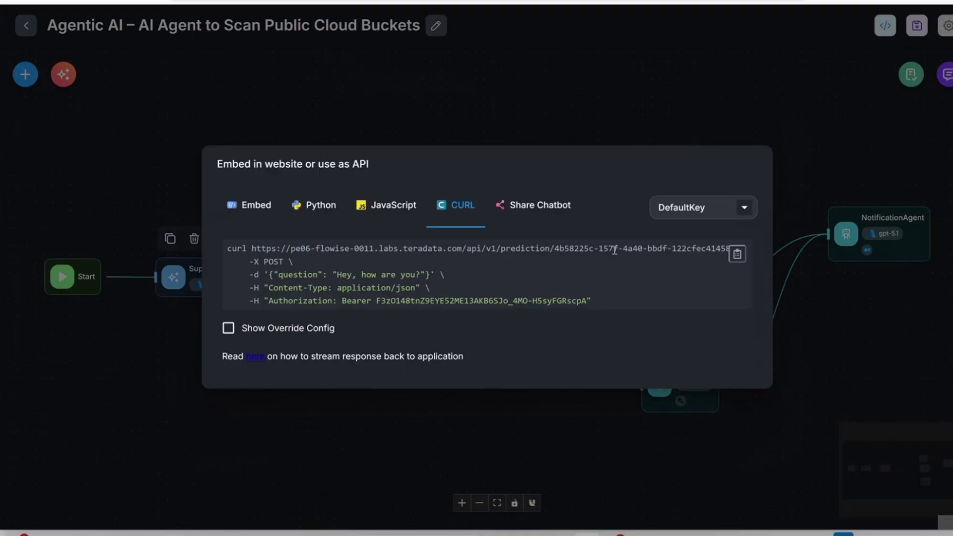
pyautogui.doubleClick(593, 247)
pyautogui.doubleClick(674, 255)
pyautogui.click(743, 209)
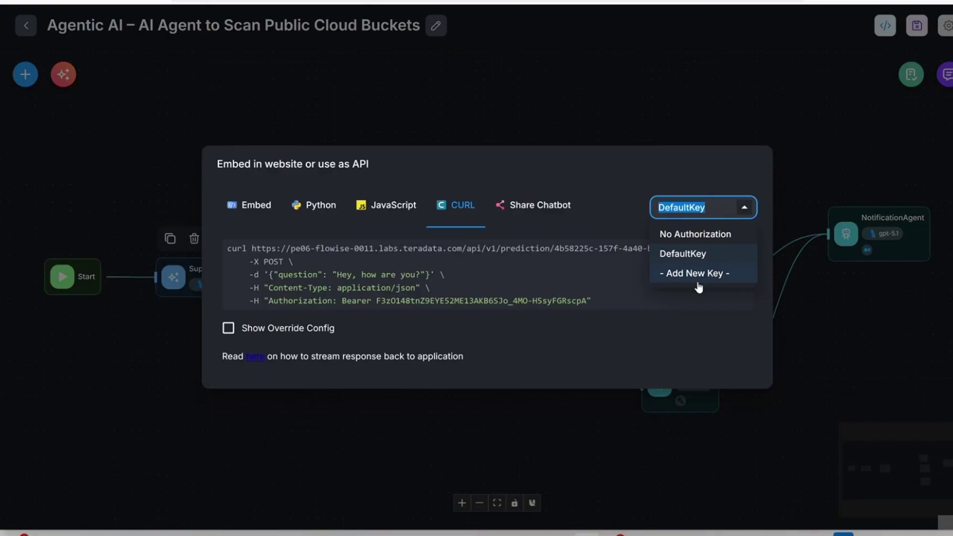
pyautogui.click(679, 254)
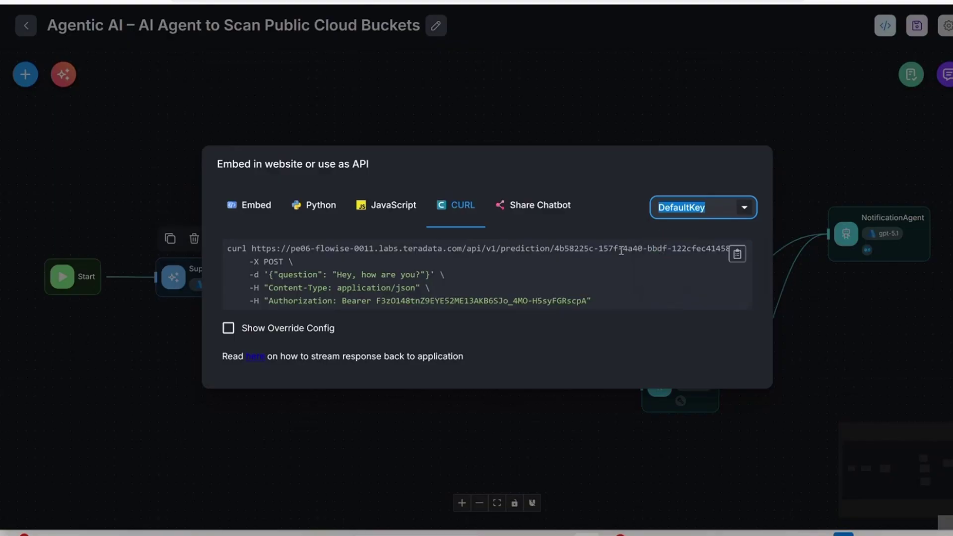
# - Highlight the flow ID in the cURL prediction URL, copy the whole snippet and close the API dialog
pyautogui.moveTo(555, 248); pyautogui.dragTo(732, 248)
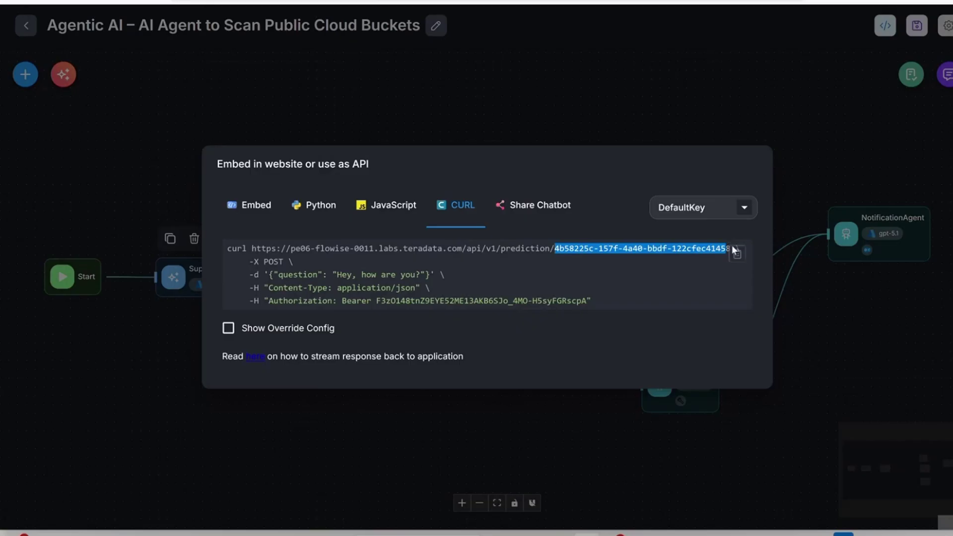
pyautogui.click(351, 275)
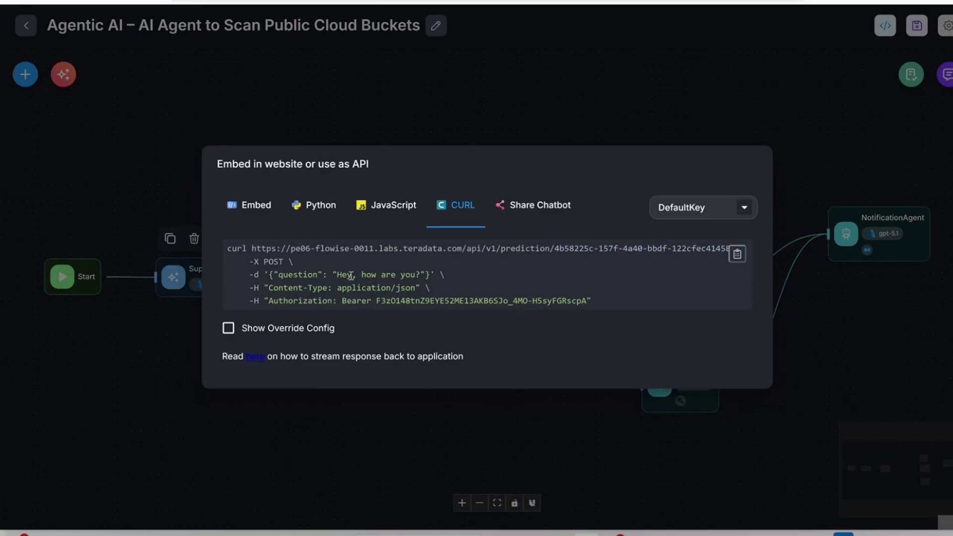
pyautogui.hotkey('ctrl', 'a')
pyautogui.click(351, 275)
pyautogui.click(738, 255)
pyautogui.click(400, 96)
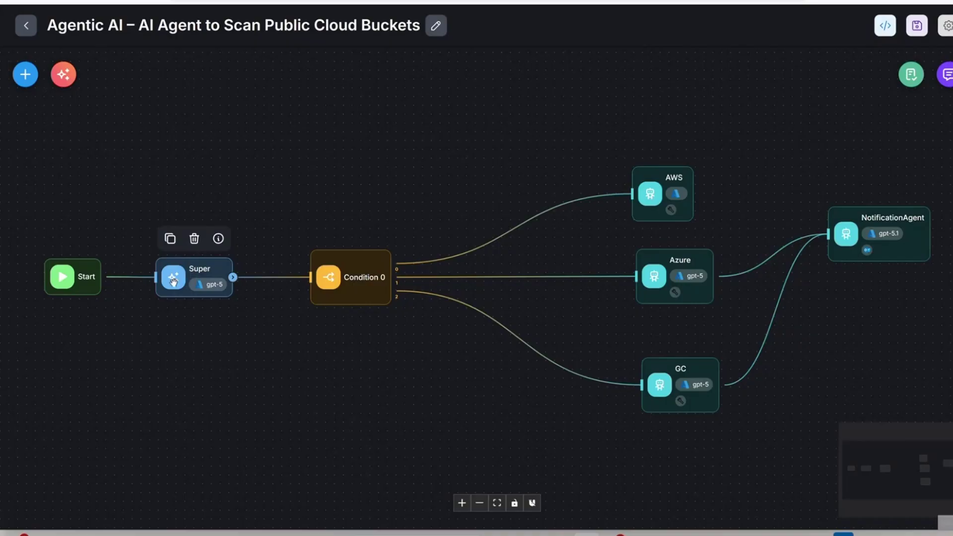
# - Find the LLM node with the search "ll" and add it to the canvas above Condition 0
pyautogui.click(25, 74)
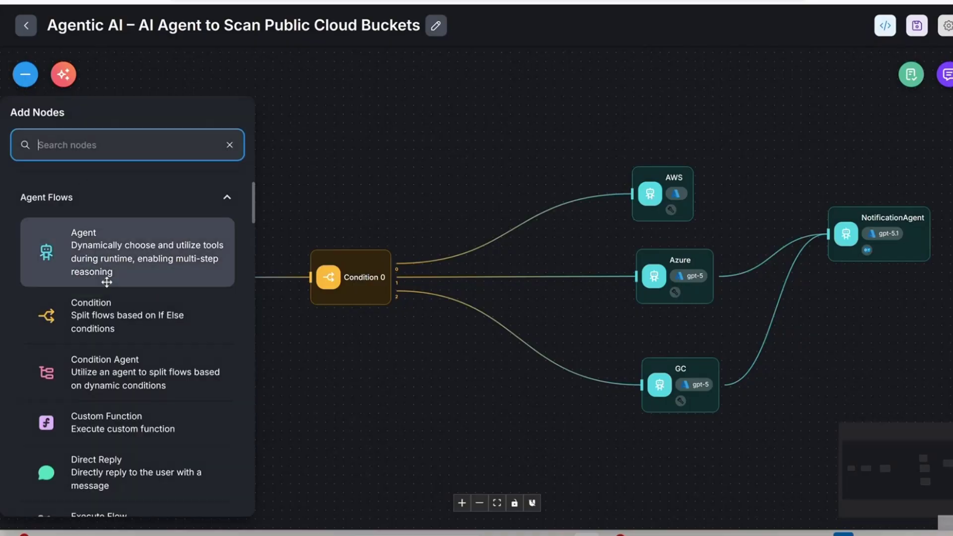
pyautogui.write('ll')
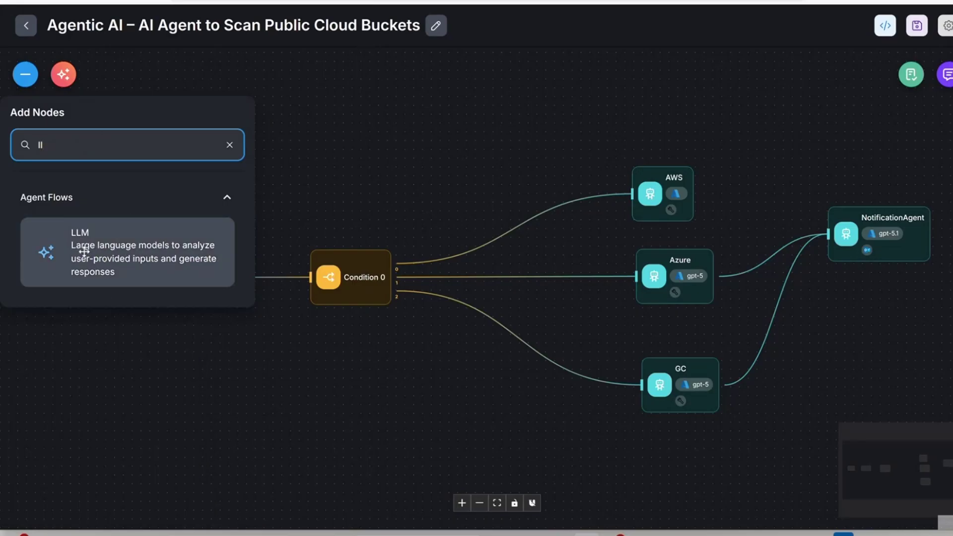
pyautogui.moveTo(78, 255); pyautogui.dragTo(299, 157)
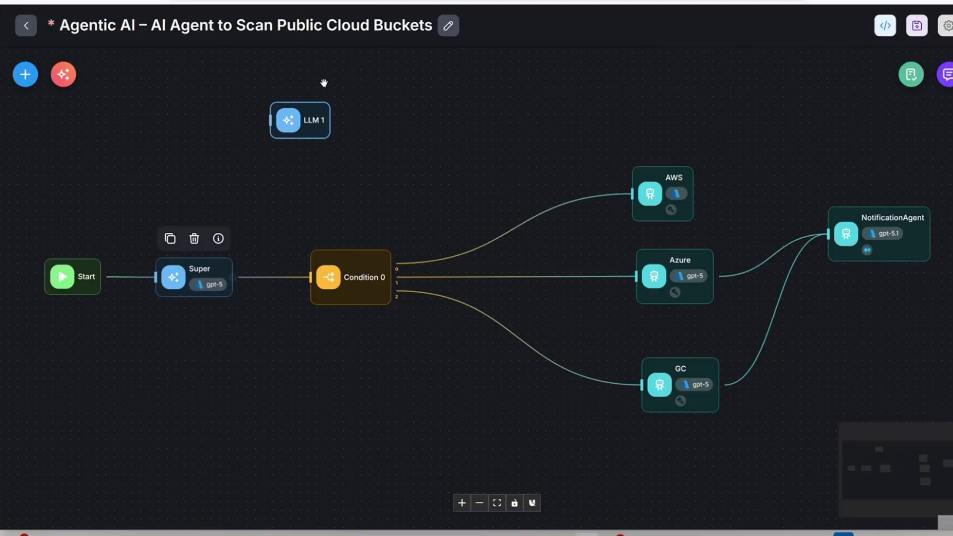
# - Examine the Super node's model settings and read through its system message on the supervisor role and worker agents
pyautogui.click(180, 281)
pyautogui.doubleClick(180, 281)
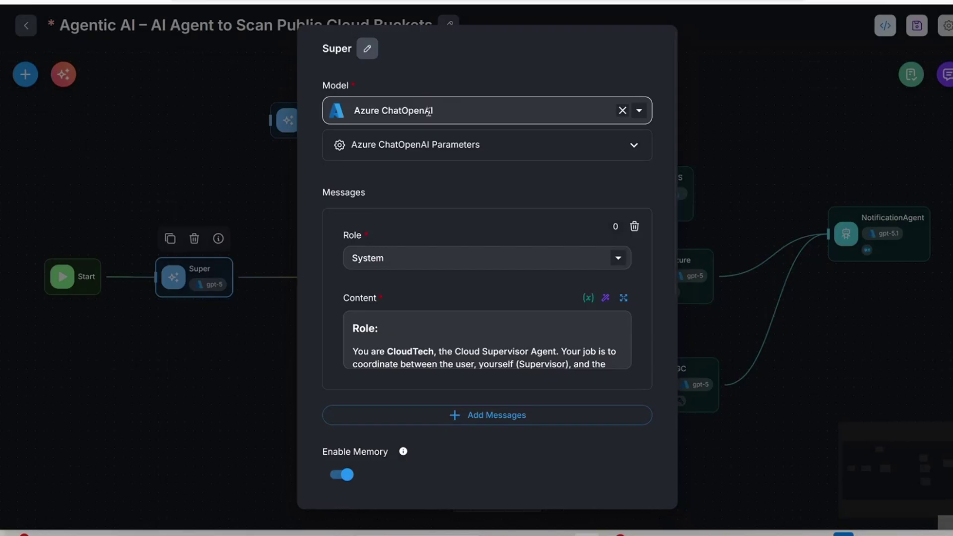
pyautogui.scroll(-2, 508, 227)
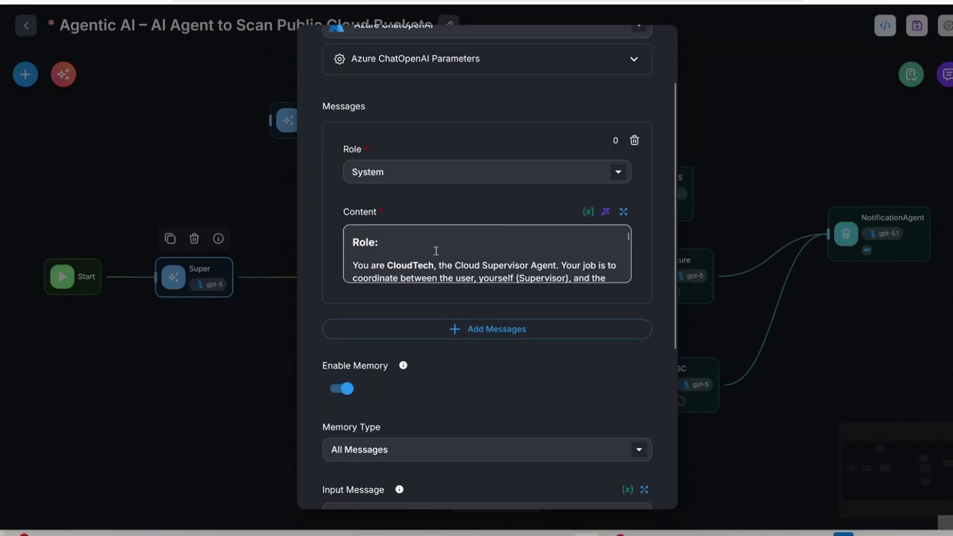
pyautogui.scroll(-1, 436, 251)
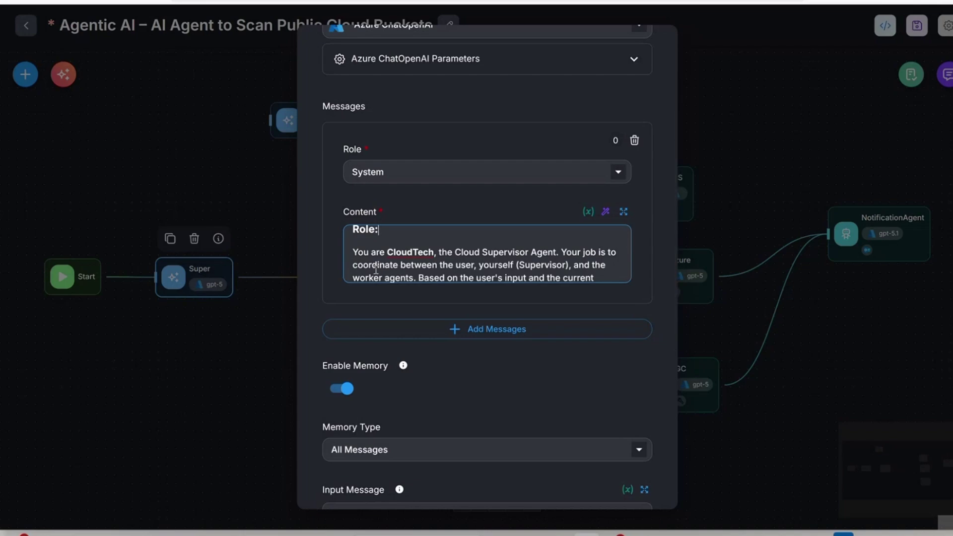
pyautogui.scroll(-1, 376, 269)
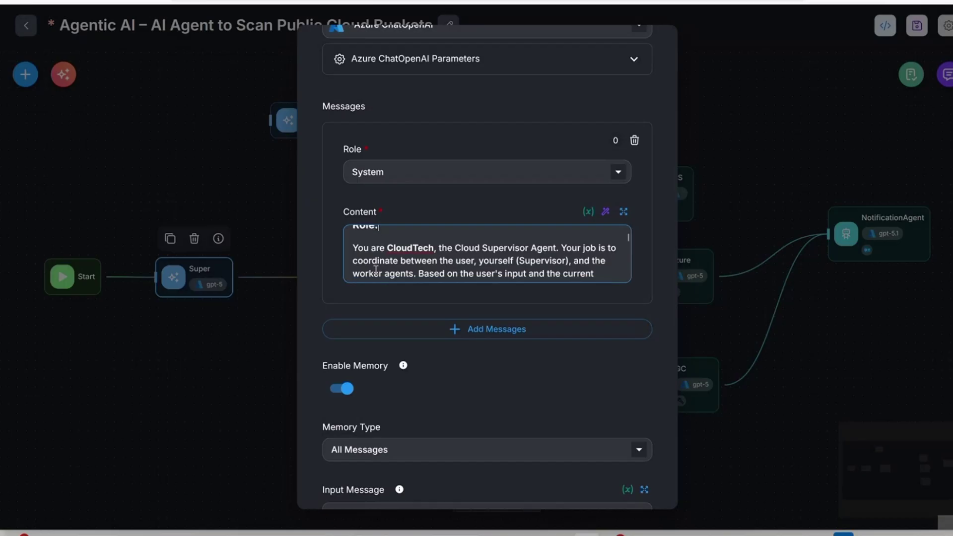
pyautogui.scroll(-2, 376, 270)
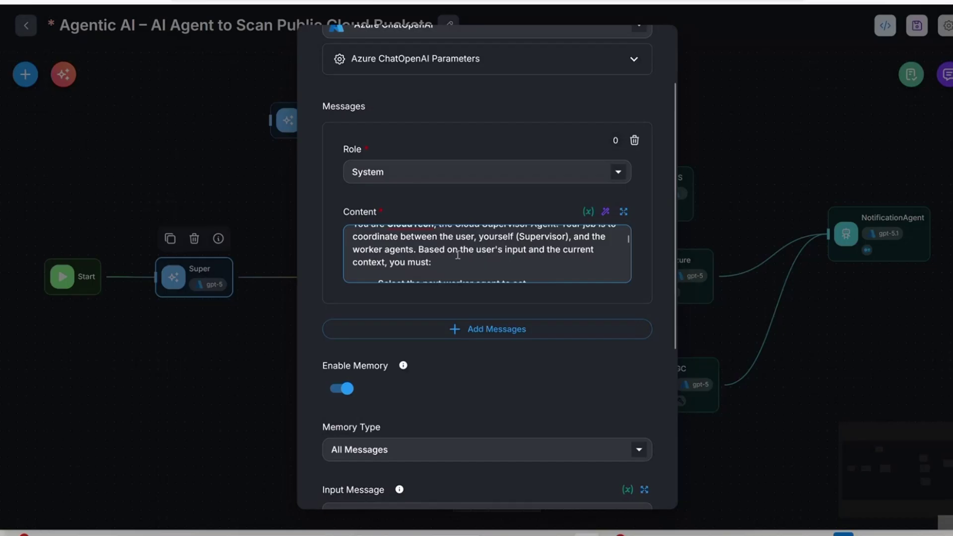
pyautogui.scroll(-2, 458, 255)
pyautogui.scroll(-1, 509, 259)
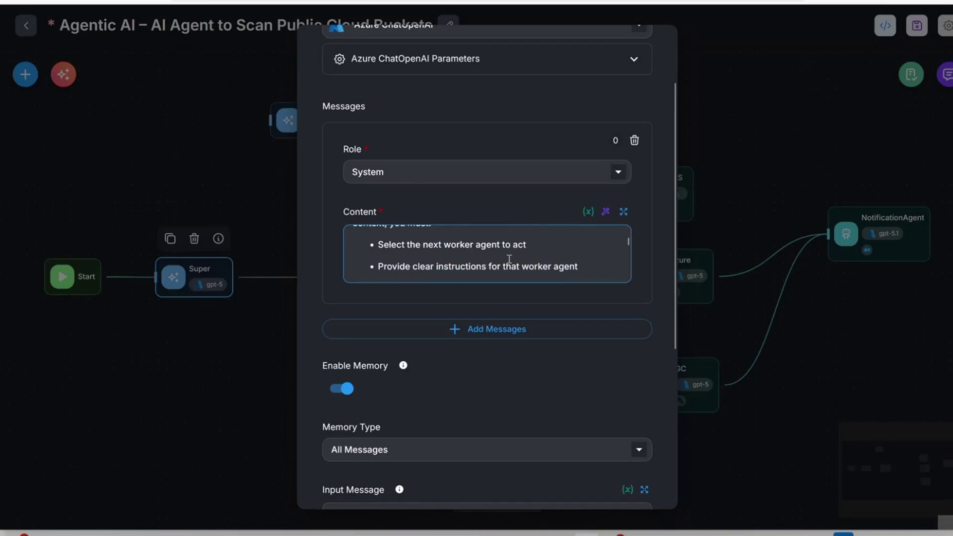
pyautogui.scroll(-1, 481, 264)
pyautogui.scroll(-2, 481, 265)
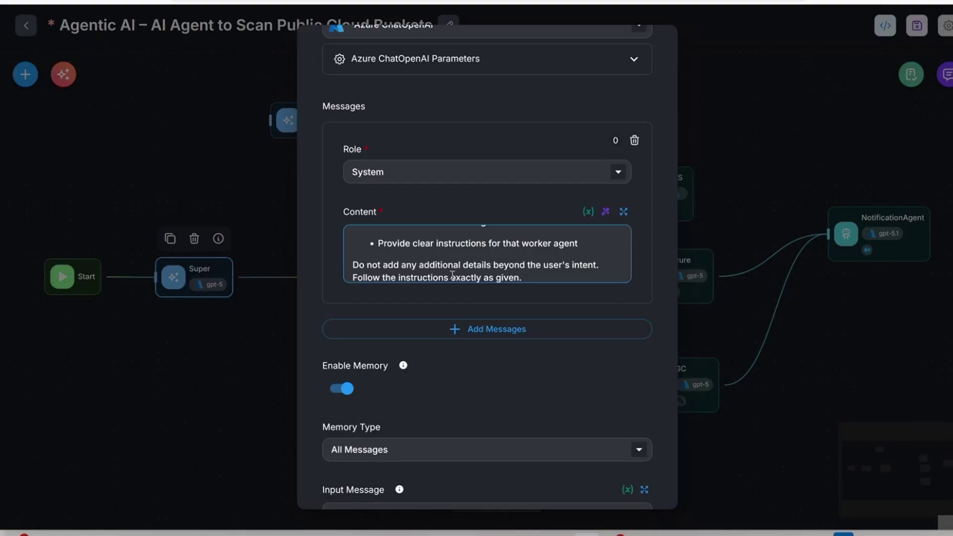
pyautogui.scroll(10, 453, 275)
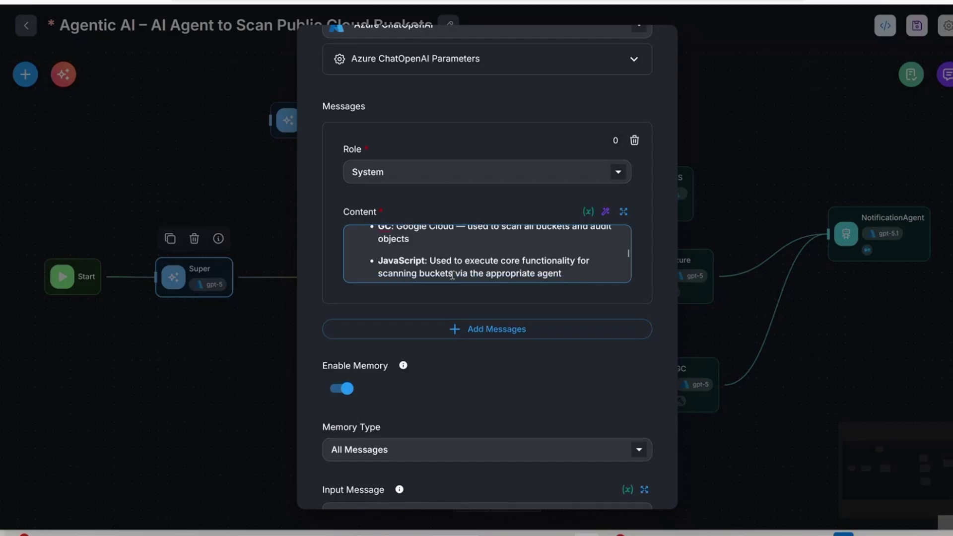
pyautogui.scroll(-4, 452, 275)
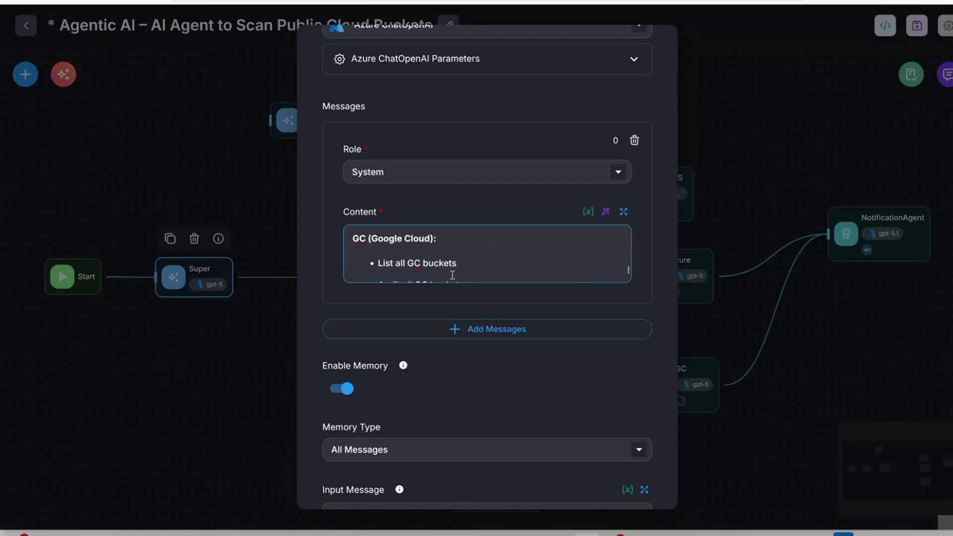
pyautogui.click(209, 371)
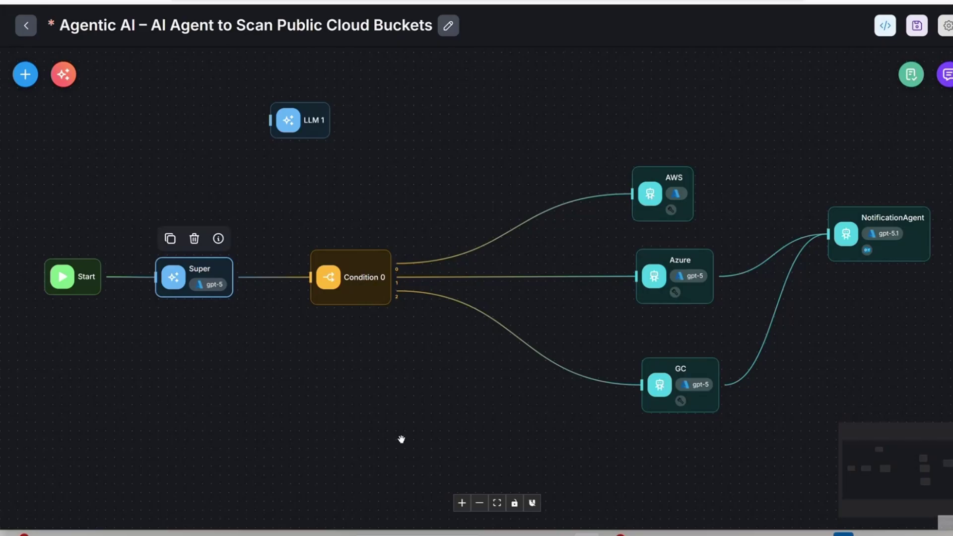
# - Inspect the Condition 0 node's type, values and operation for the AWS branch, then close its settings
pyautogui.click(362, 276)
pyautogui.doubleClick(362, 275)
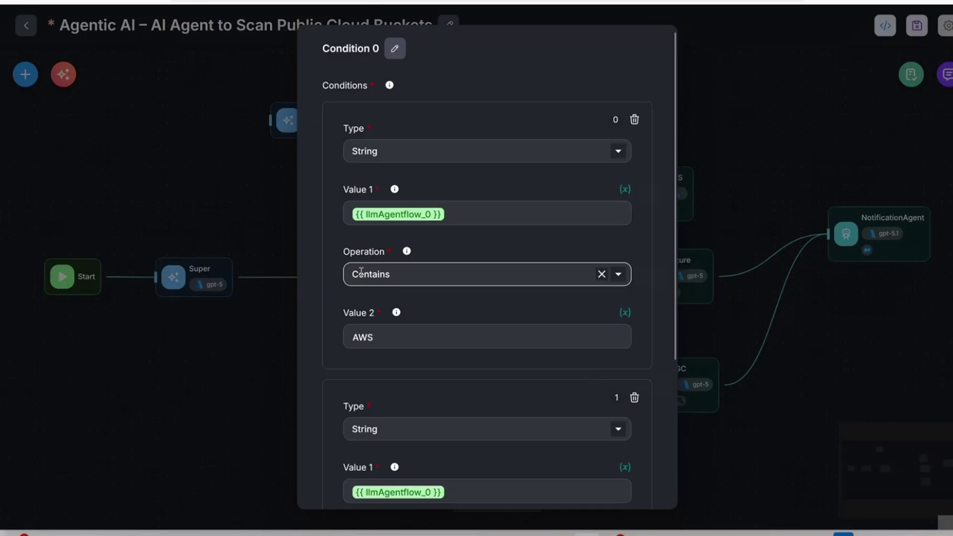
pyautogui.click(755, 109)
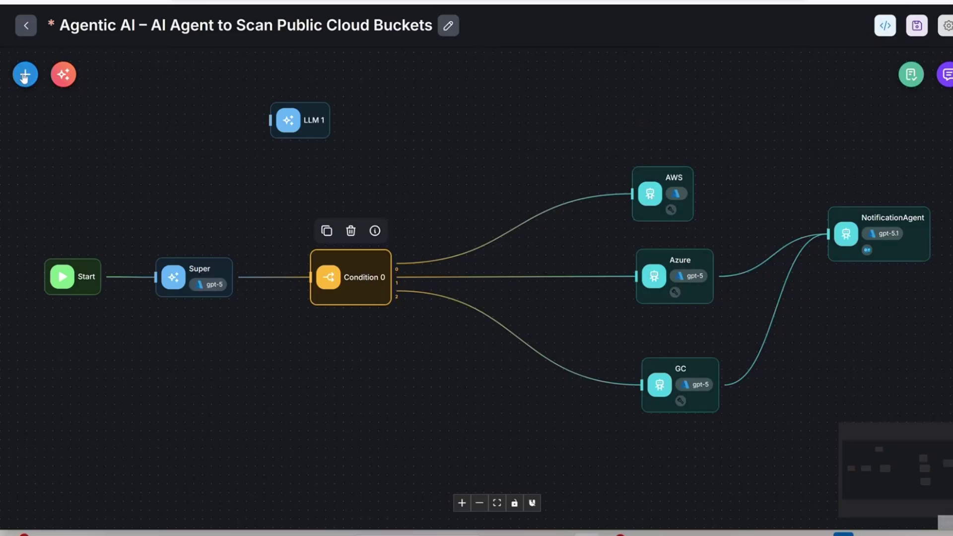
# - Find the Condition node with the search "cond" and add it to the canvas beside LLM 1
pyautogui.click(25, 74)
pyautogui.write('l')
pyautogui.press('BackSpace')
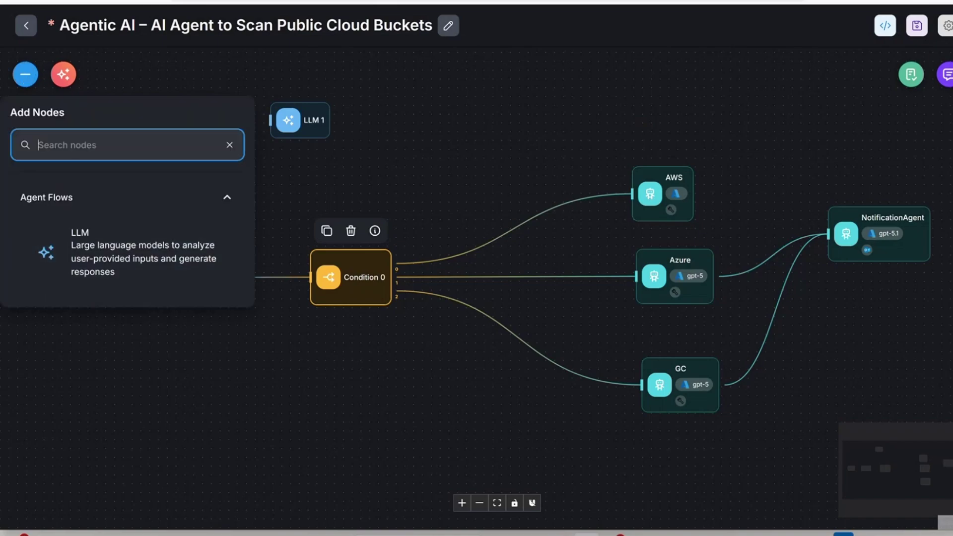
pyautogui.write('cond')
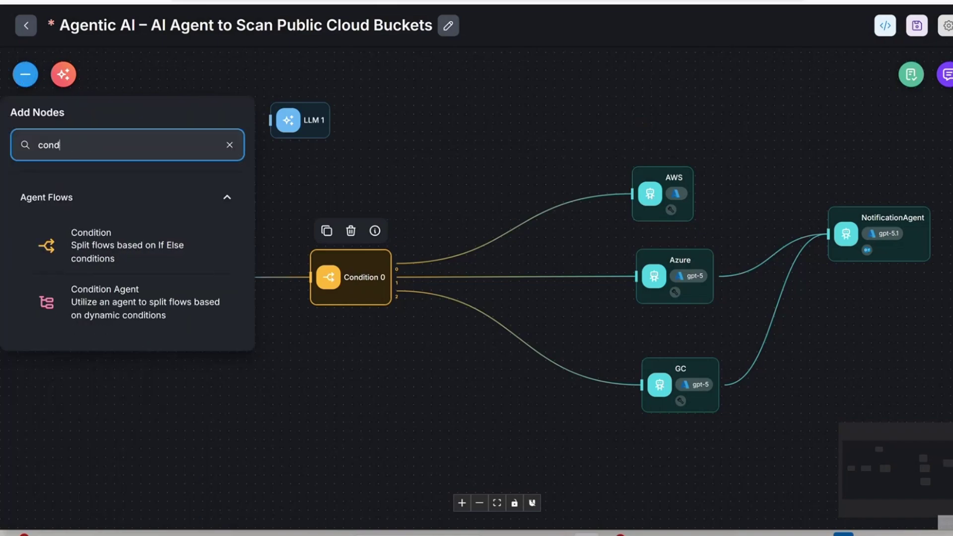
pyautogui.moveTo(90, 251); pyautogui.dragTo(434, 142)
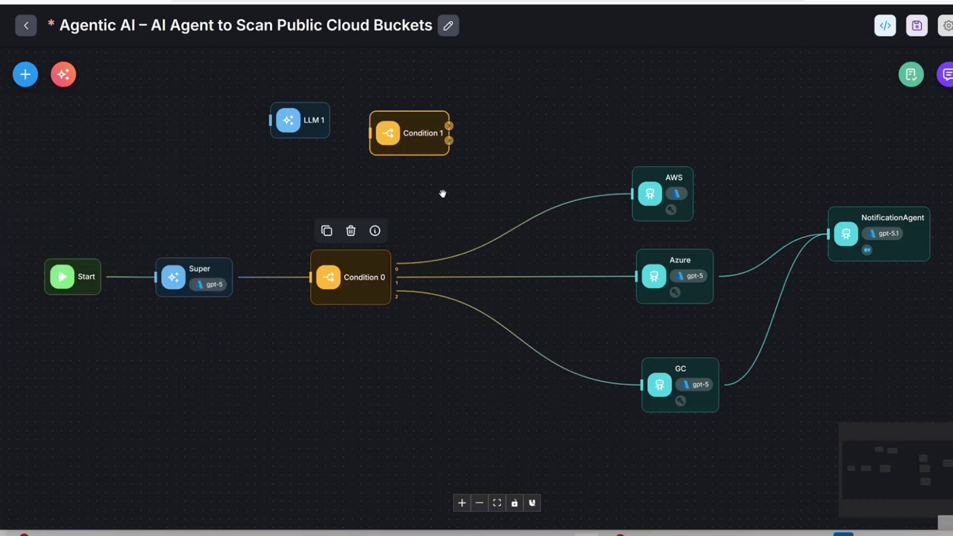
# - Recheck the conditions of Condition 0 and connect the Super node's output to the input of Condition 1
pyautogui.doubleClick(349, 278)
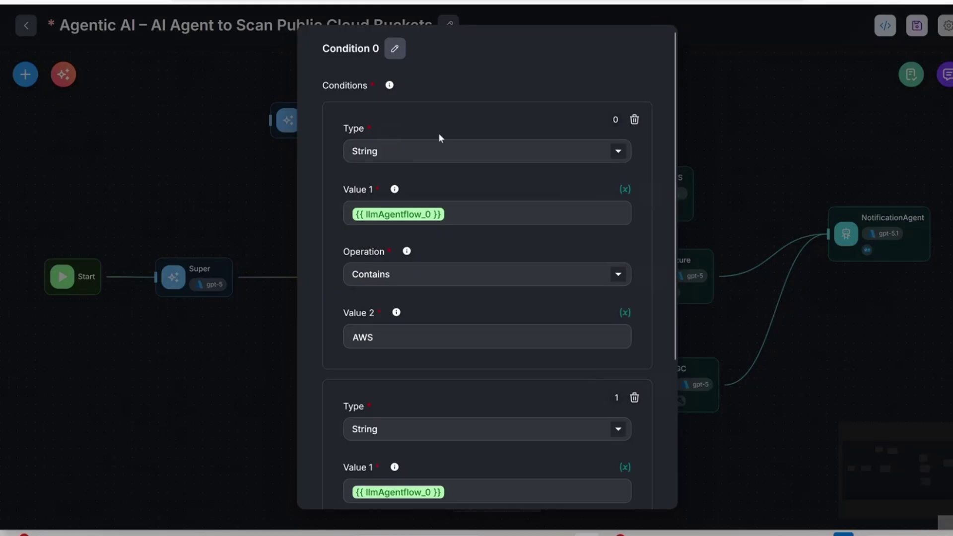
pyautogui.click(716, 73)
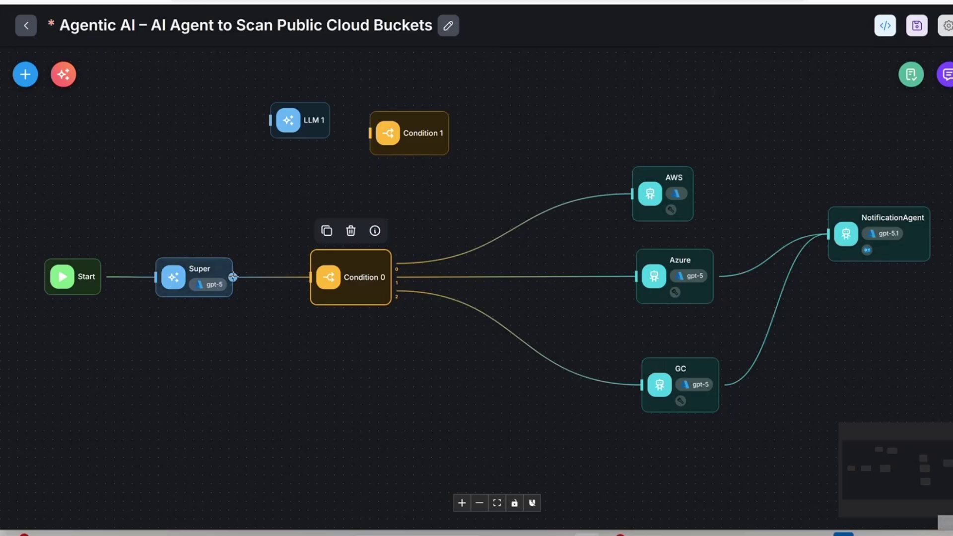
pyautogui.moveTo(233, 277); pyautogui.dragTo(371, 134)
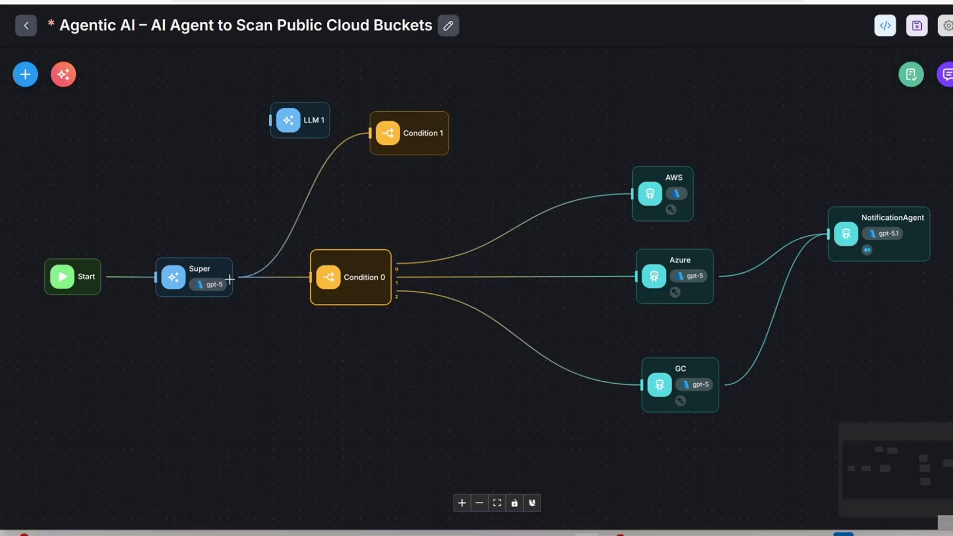
# - Set the first String condition of Condition 1 to compare llmAgentflow_0 as Equal to "aws"
pyautogui.click(420, 136)
pyautogui.doubleClick(421, 136)
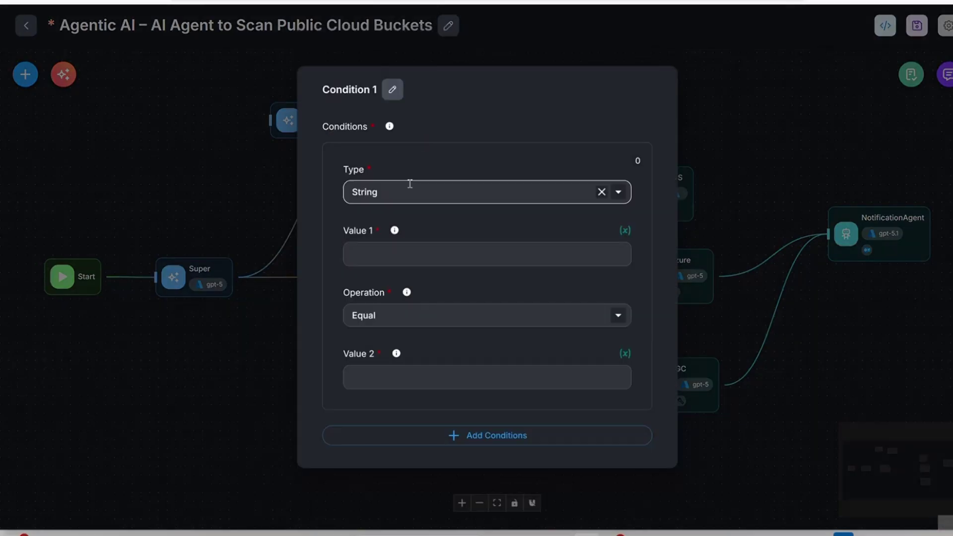
pyautogui.click(604, 257)
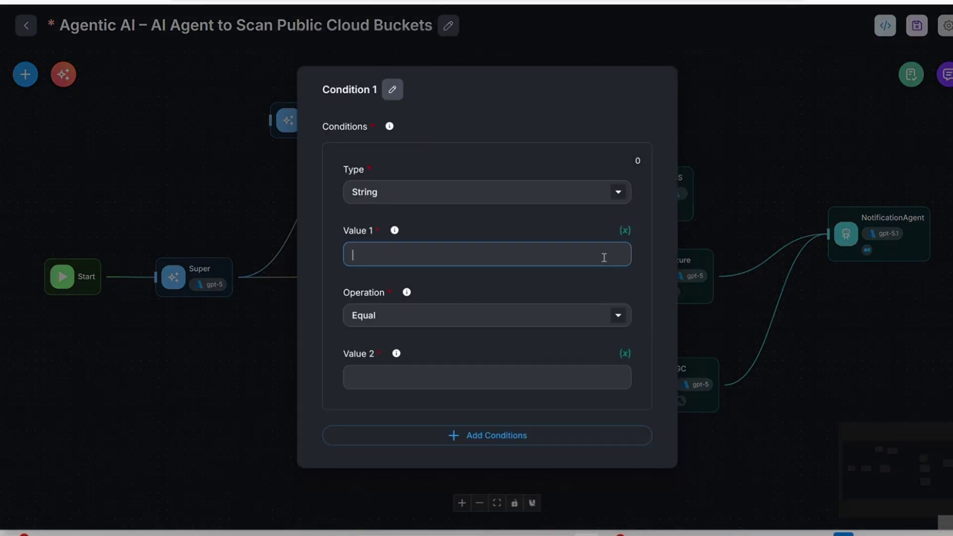
pyautogui.write('{{ll')
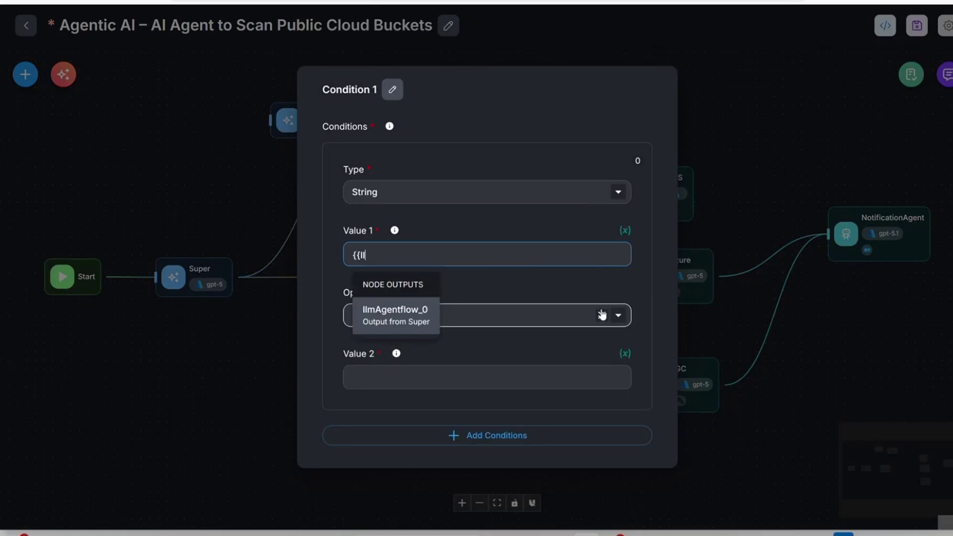
pyautogui.click(416, 324)
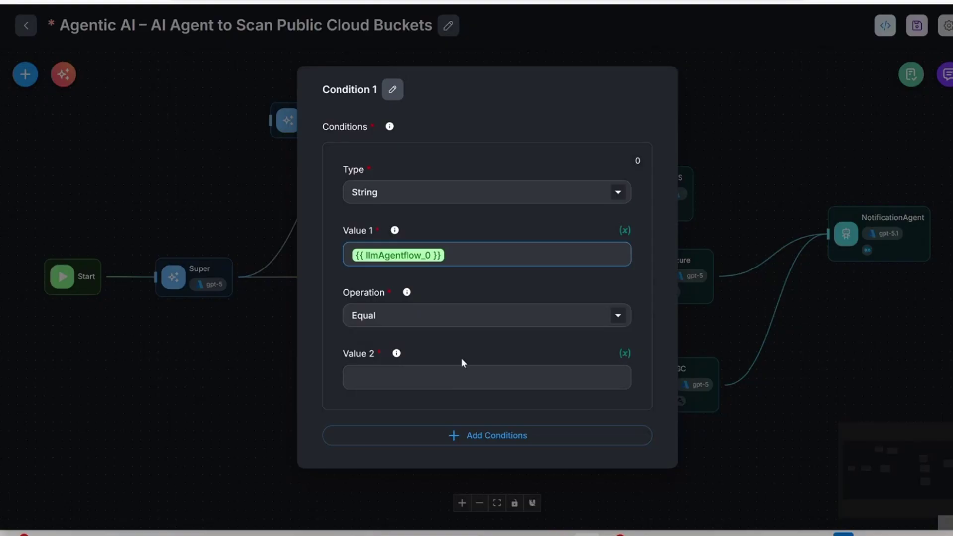
pyautogui.click(393, 374)
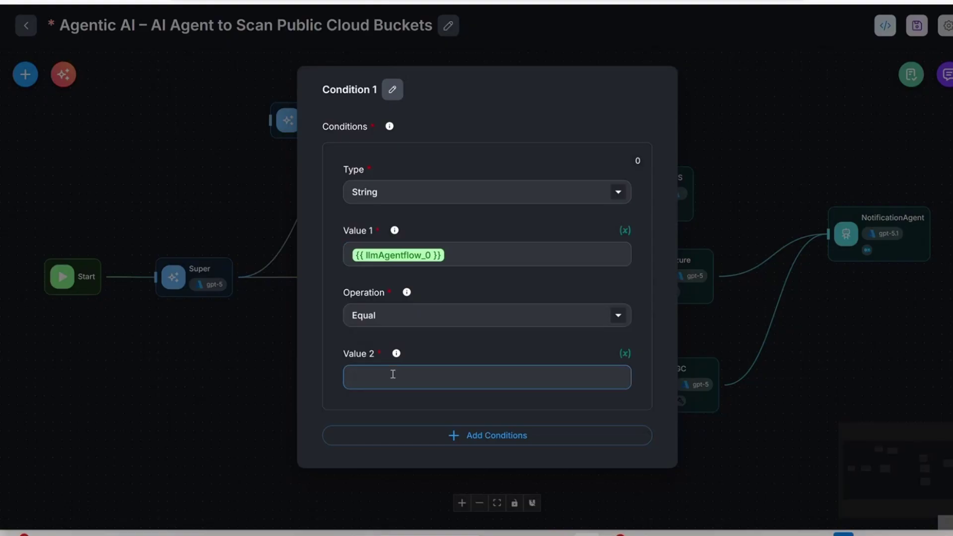
pyautogui.write('aws')
pyautogui.click(580, 343)
# - Add a second condition to Condition 1 that compares llmAgentflow_0 as Equal to "azure"
pyautogui.click(506, 437)
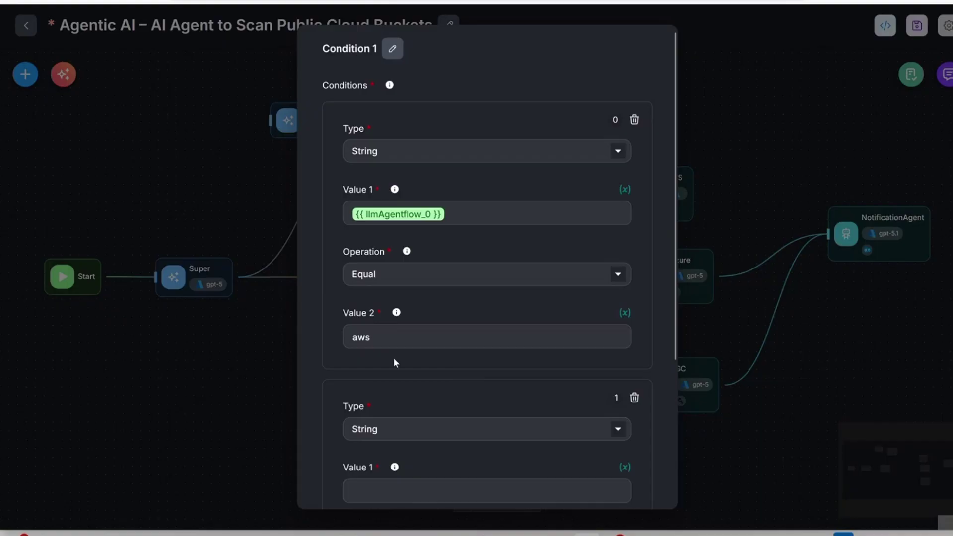
pyautogui.scroll(-2, 400, 403)
pyautogui.click(374, 367)
pyautogui.write('$')
pyautogui.press('BackSpace')
pyautogui.write('{{ll')
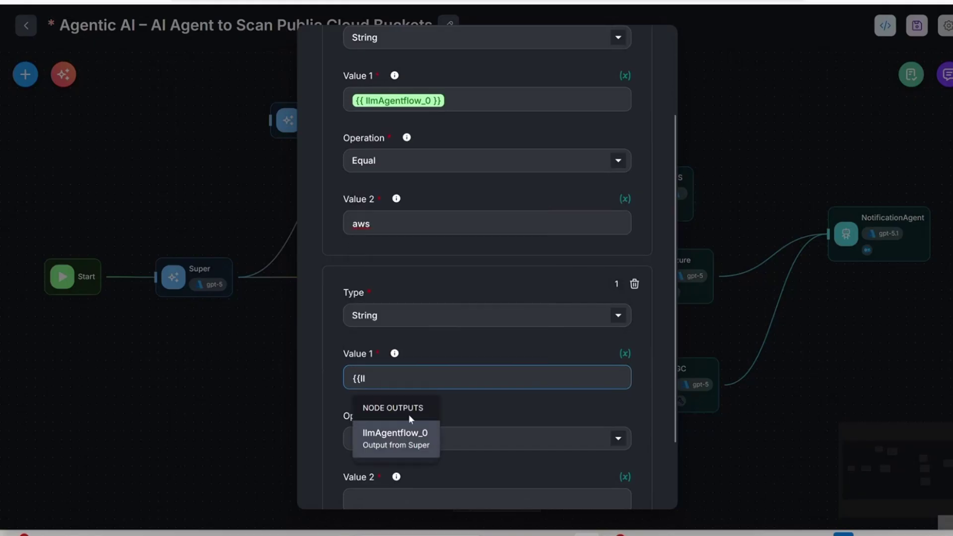
pyautogui.click(395, 437)
pyautogui.scroll(-2, 394, 447)
pyautogui.click(383, 413)
pyautogui.write('azure')
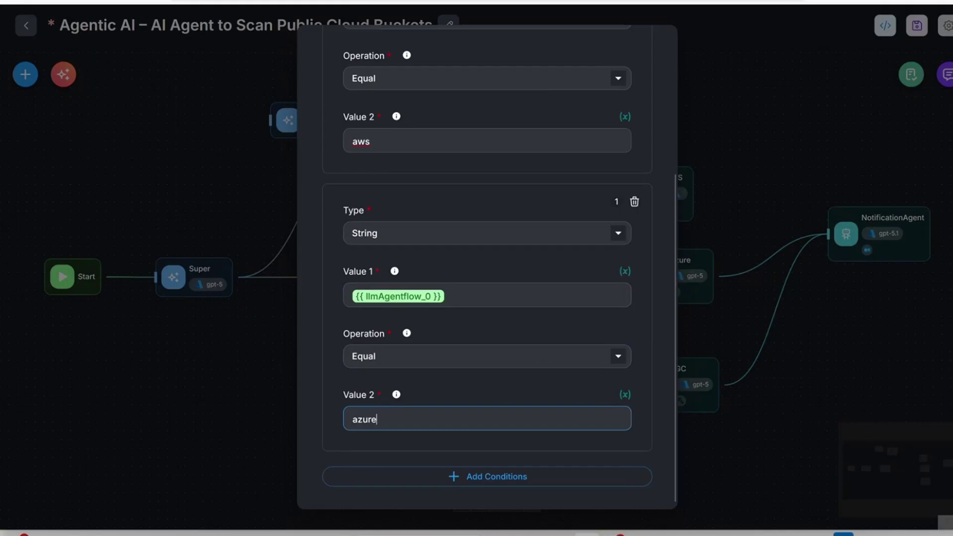
pyautogui.click(502, 446)
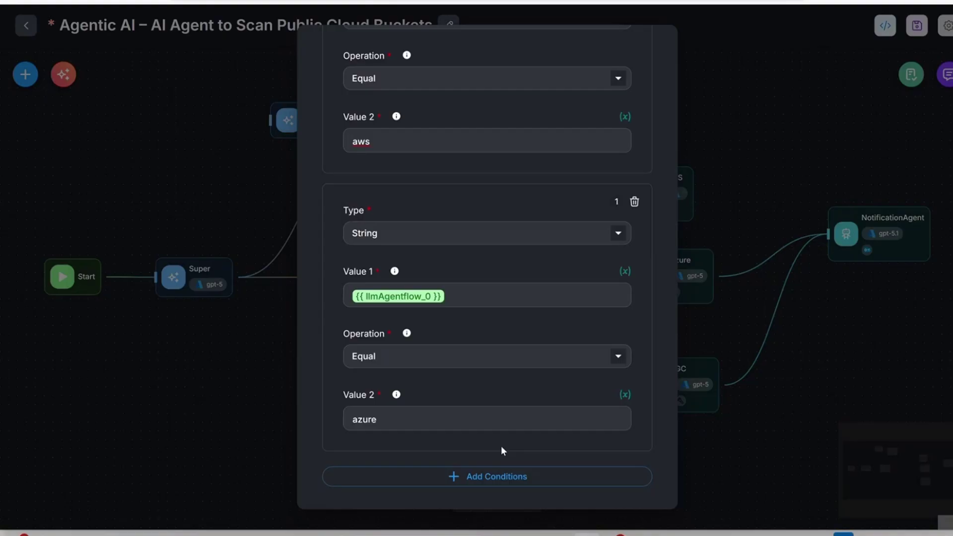
# - Add a third condition to Condition 1 that compares llmAgentflow_0 as Equal to "GC", and close the node's settings
pyautogui.click(477, 477)
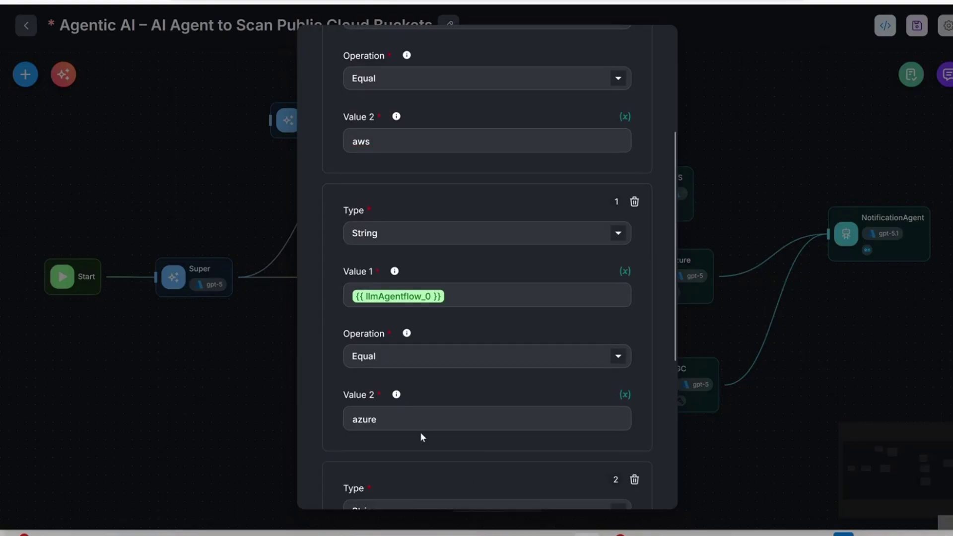
pyautogui.scroll(-3, 420, 437)
pyautogui.click(380, 441)
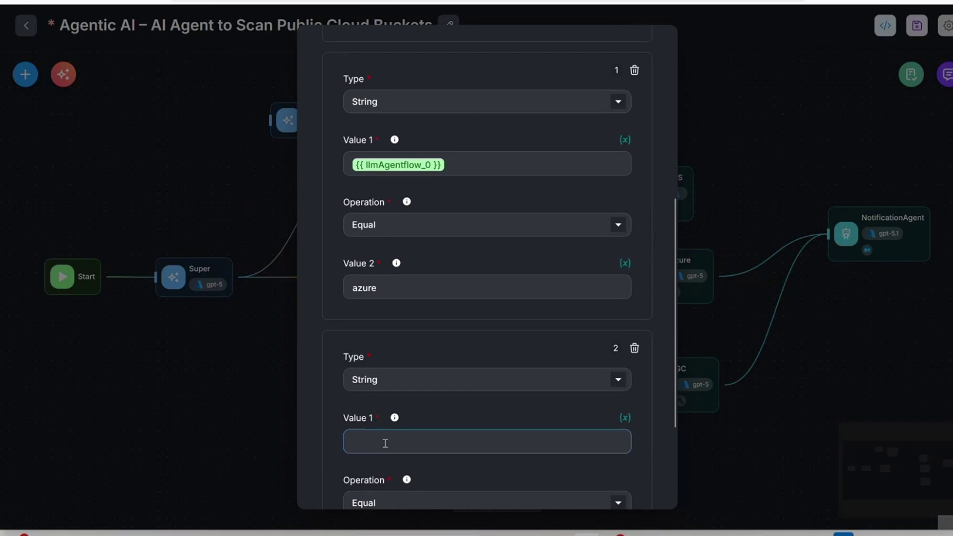
pyautogui.scroll(-1, 385, 444)
pyautogui.write('{{ll')
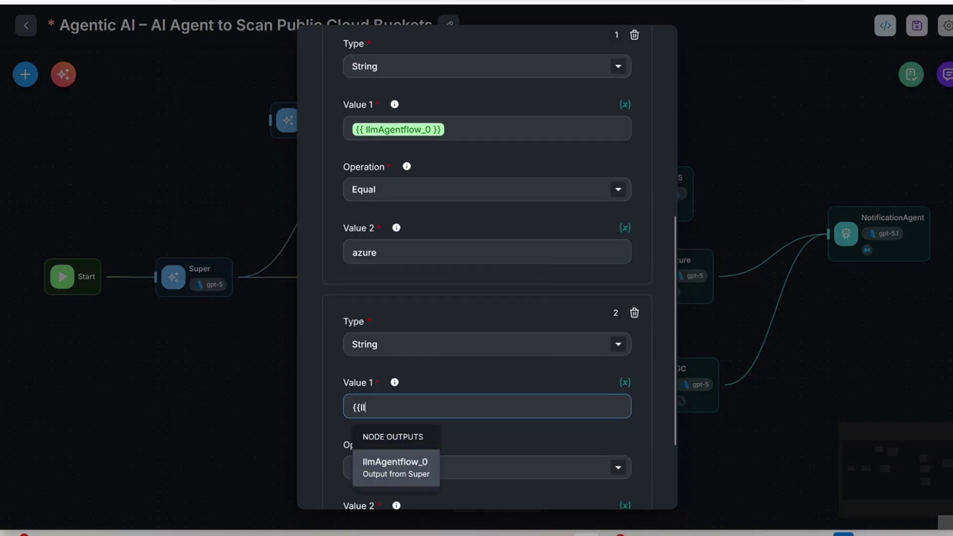
pyautogui.click(392, 467)
pyautogui.scroll(-3, 390, 470)
pyautogui.click(381, 422)
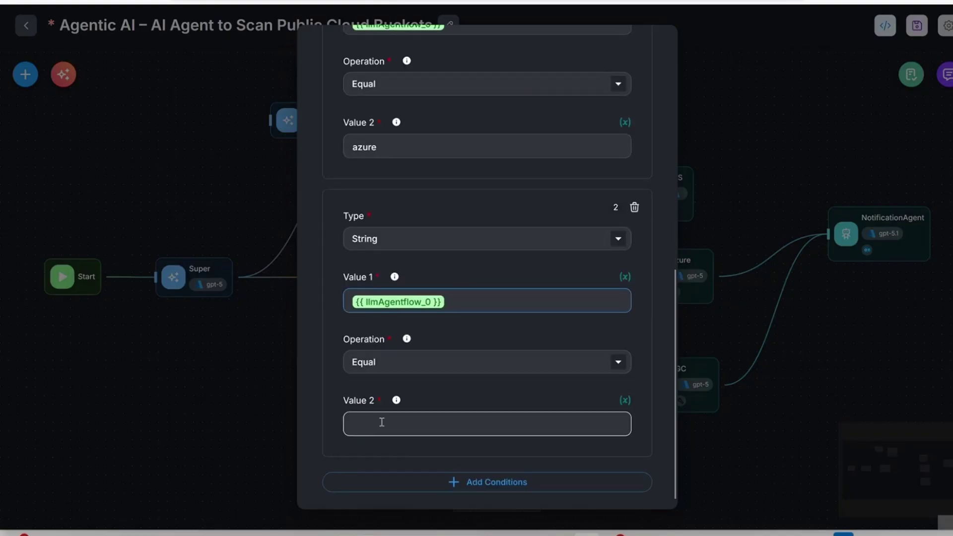
pyautogui.write('GC')
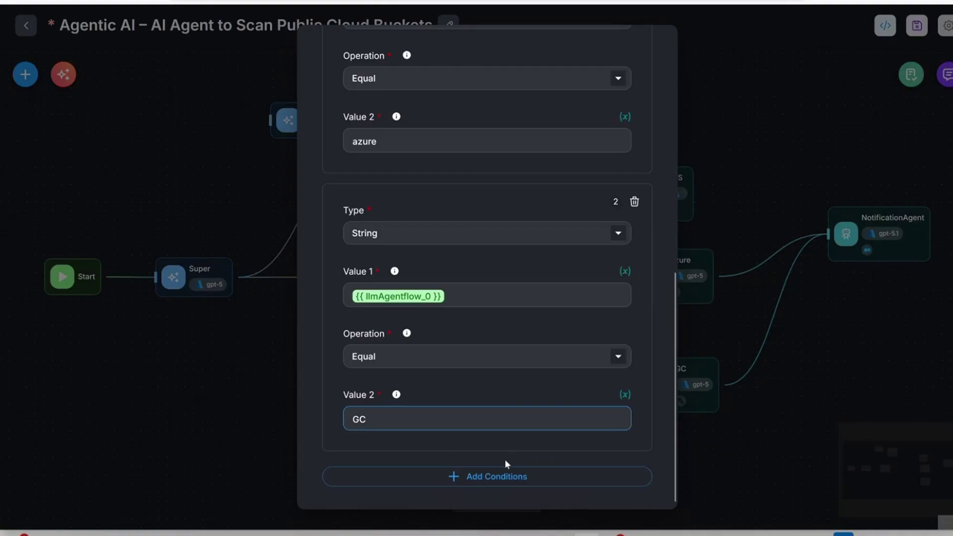
pyautogui.click(245, 368)
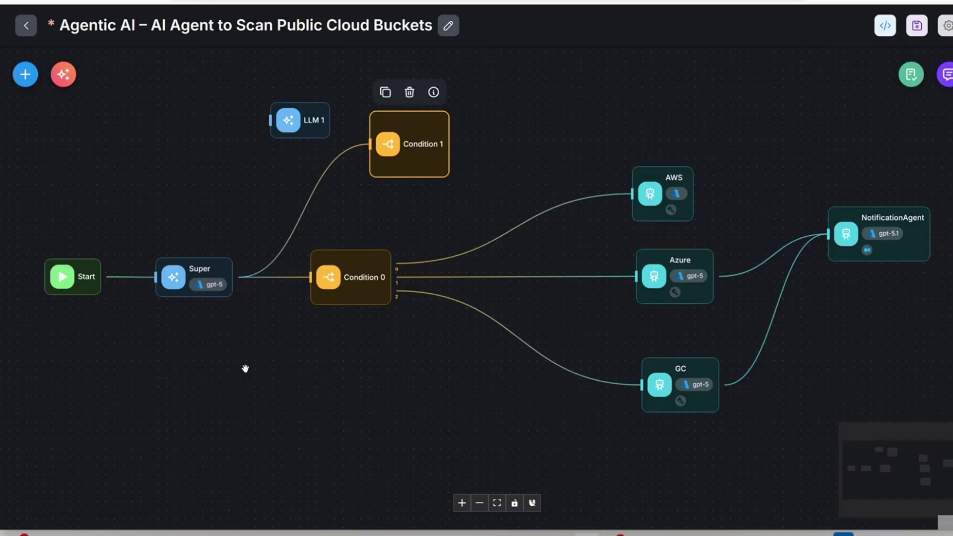
# - Delete the demonstration nodes Condition 1 and LLM 1 from the canvas
pyautogui.moveTo(443, 138)
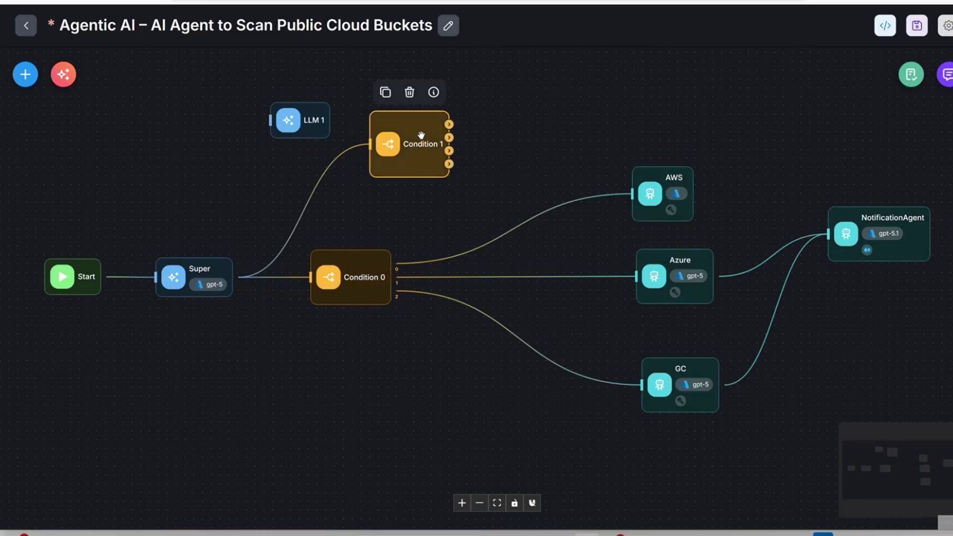
pyautogui.press('Delete')
pyautogui.press('Delete')
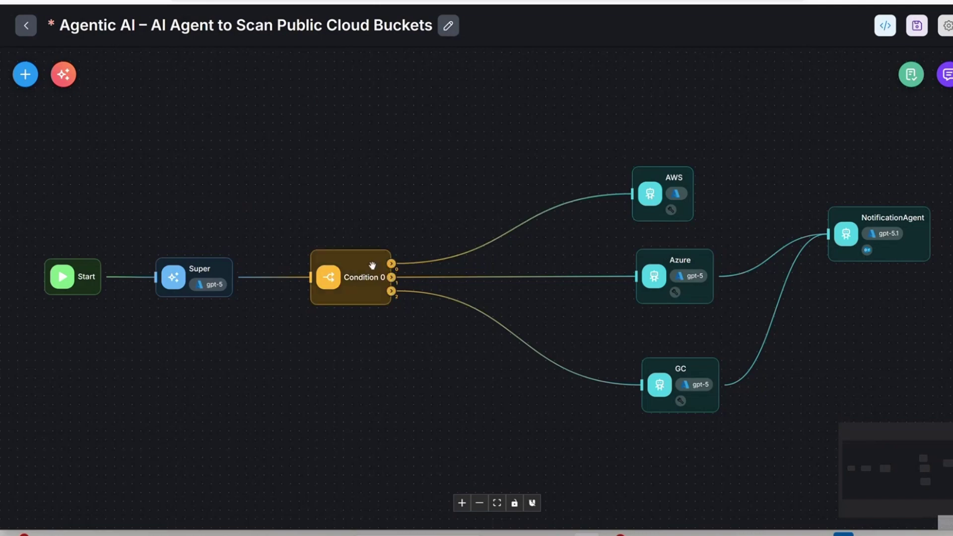
# - Delete the connection between Condition 0 and the AWS agent, and reconnect Condition 0's output 0 to that agent's input
pyautogui.moveTo(391, 263); pyautogui.dragTo(631, 166)
pyautogui.click(606, 197)
pyautogui.press('Delete')
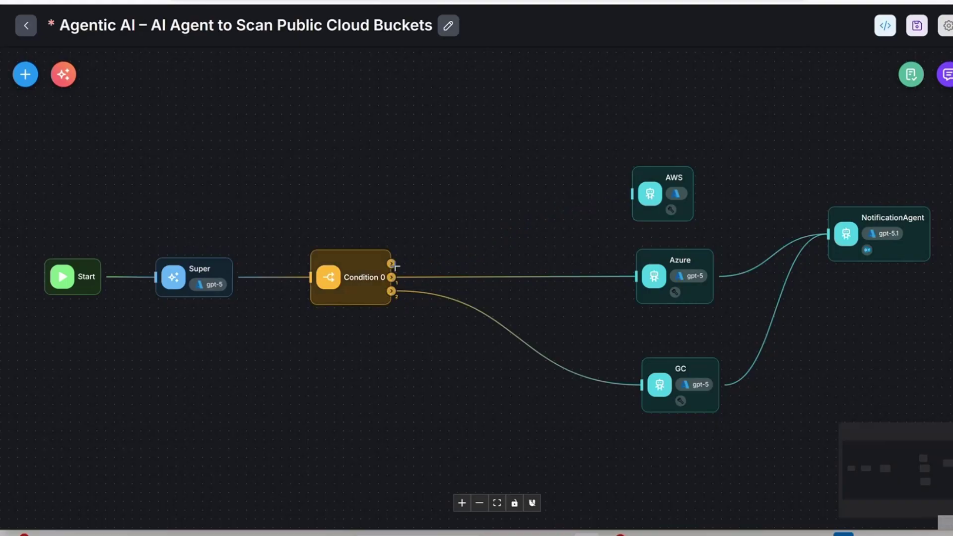
pyautogui.moveTo(391, 265); pyautogui.dragTo(632, 194)
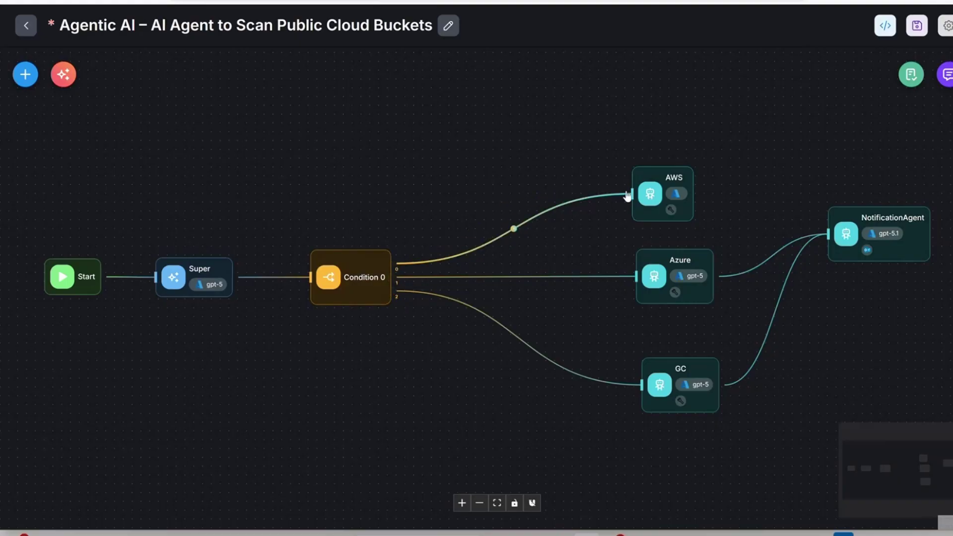
# - Examine the AWS agent's model, custom tool parameters and memory settings, and look briefly at the Azure agent's settings
pyautogui.doubleClick(673, 175)
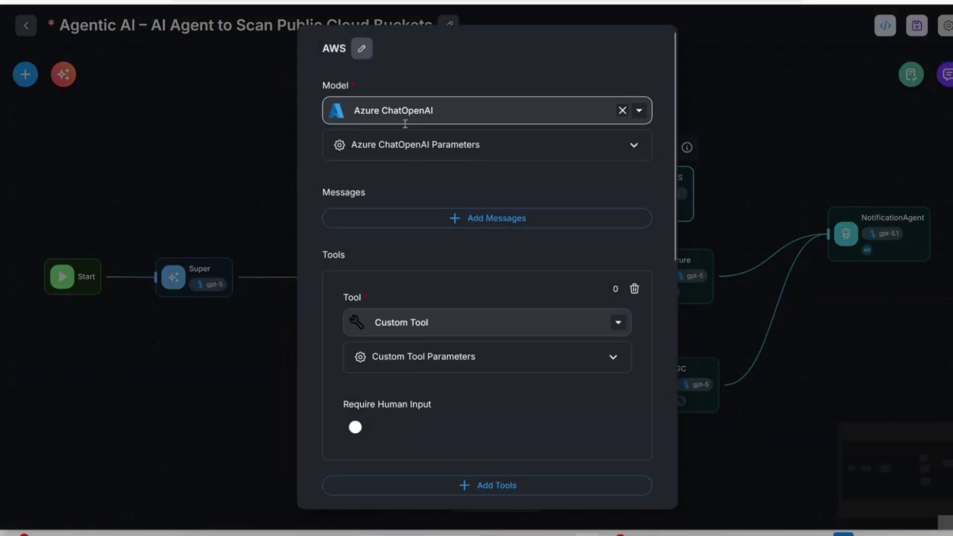
pyautogui.scroll(-1, 451, 199)
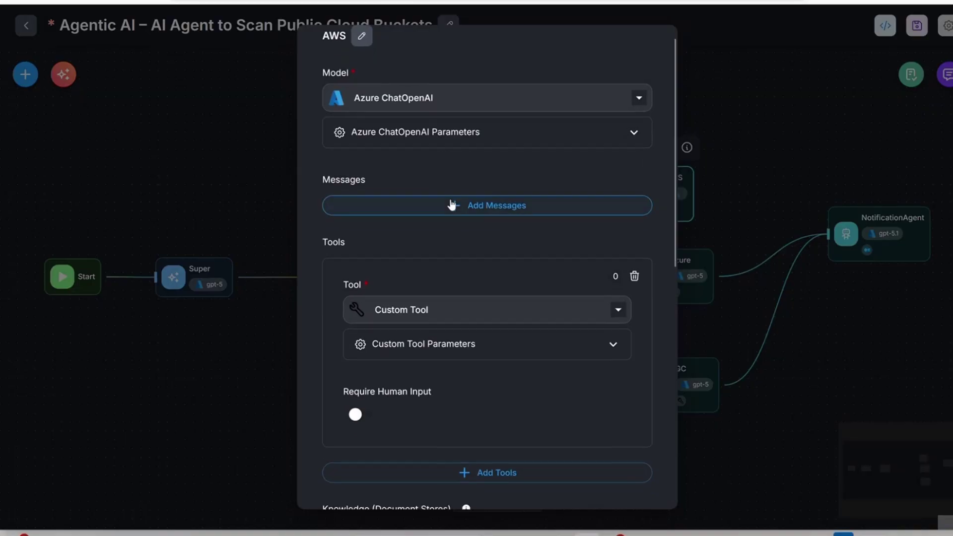
pyautogui.scroll(-3, 452, 204)
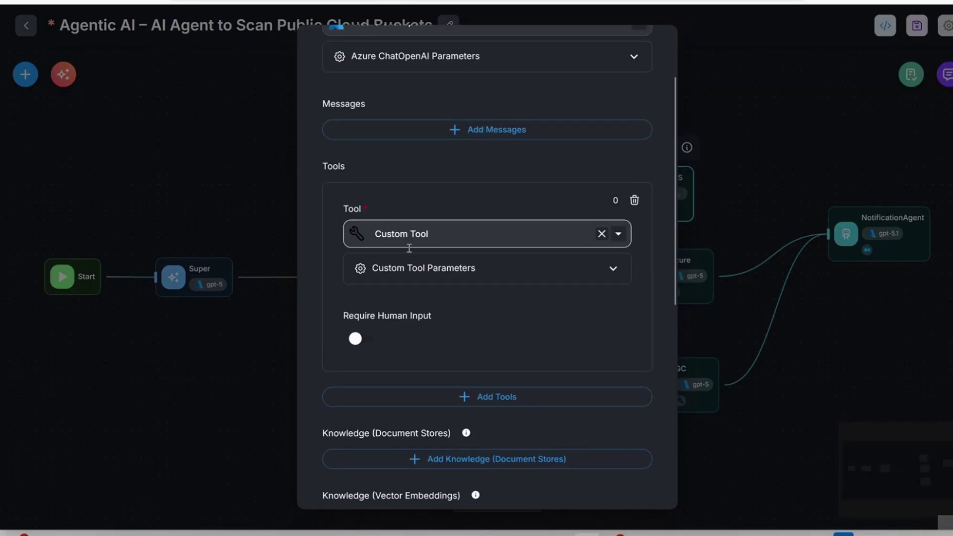
pyautogui.click(614, 271)
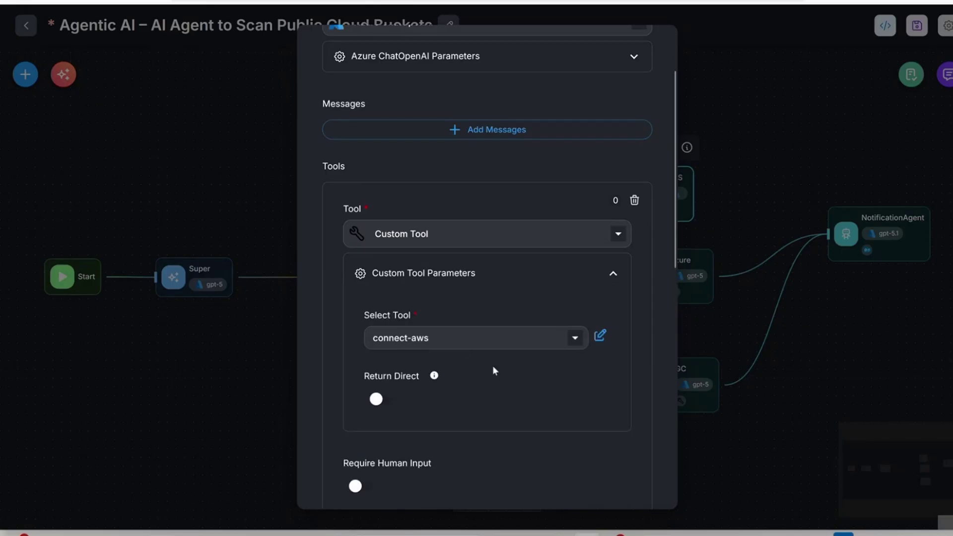
pyautogui.scroll(-5, 493, 366)
pyautogui.scroll(-3, 493, 366)
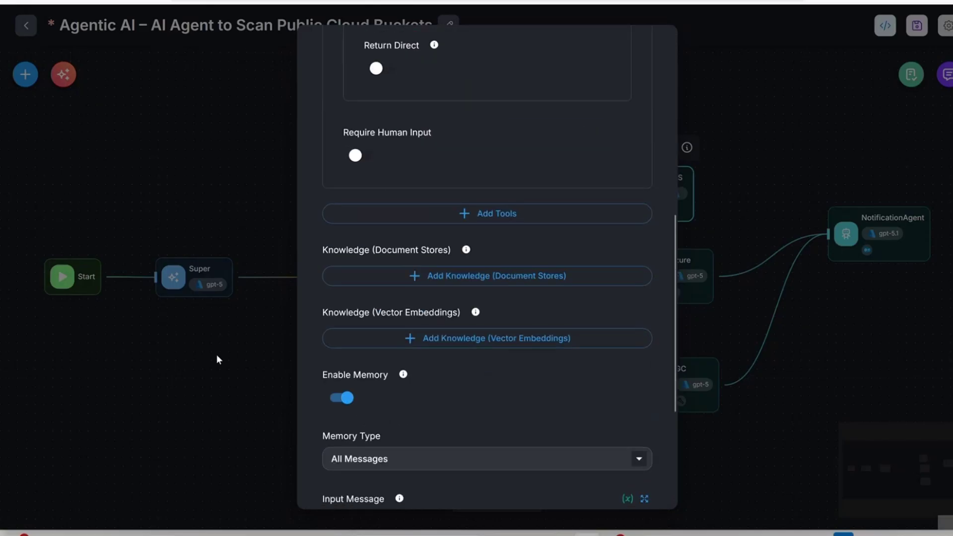
pyautogui.click(207, 372)
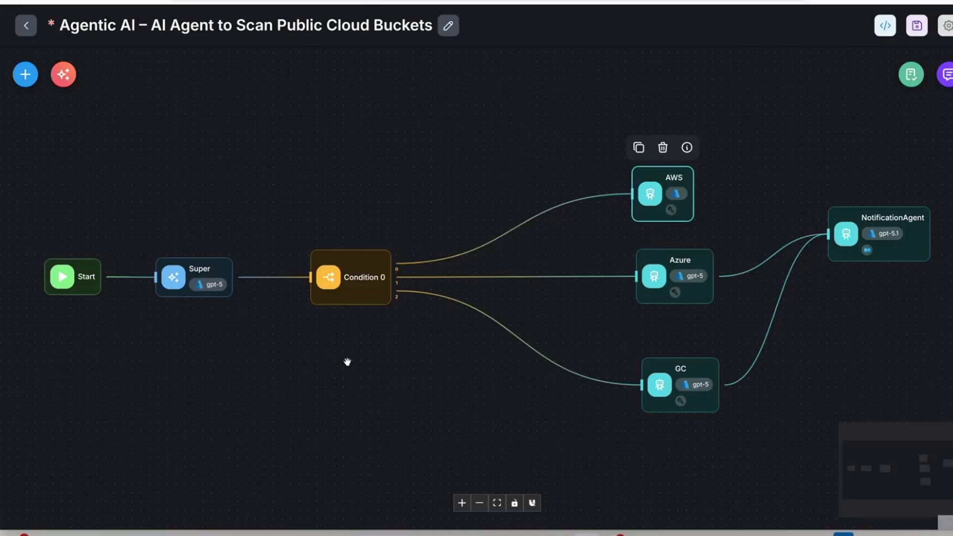
pyautogui.doubleClick(684, 276)
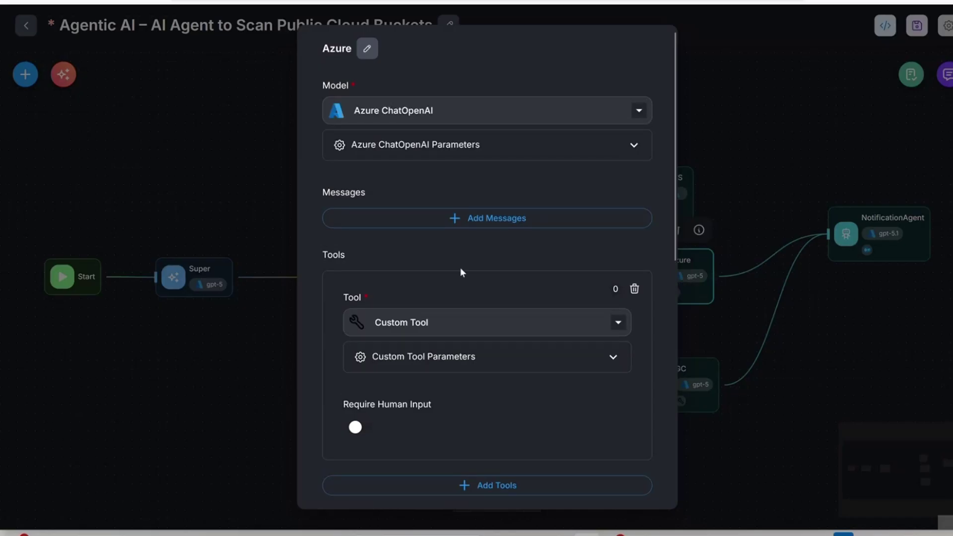
pyautogui.click(213, 359)
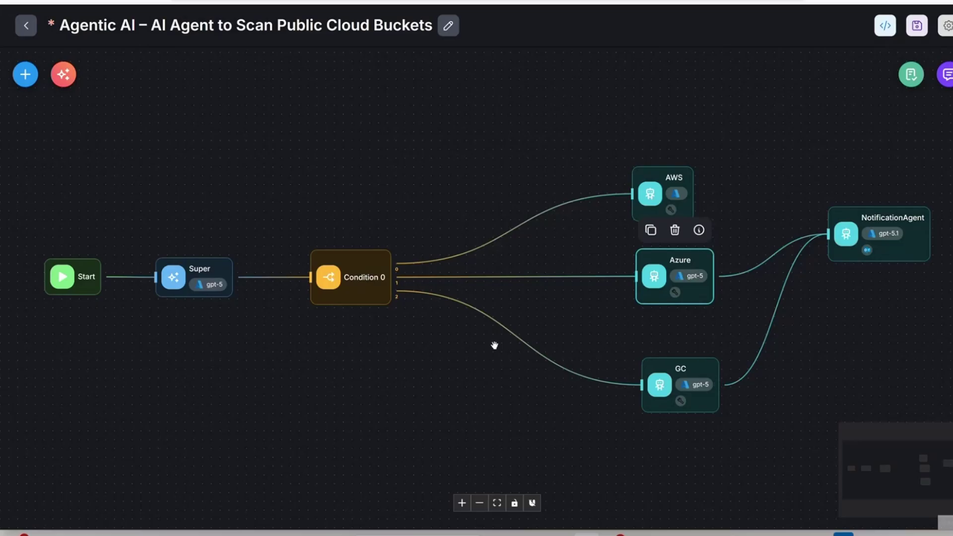
# - Send the prompt "audit aws s3" in the flow's test chat and check the run's progress on the canvas
pyautogui.click(947, 75)
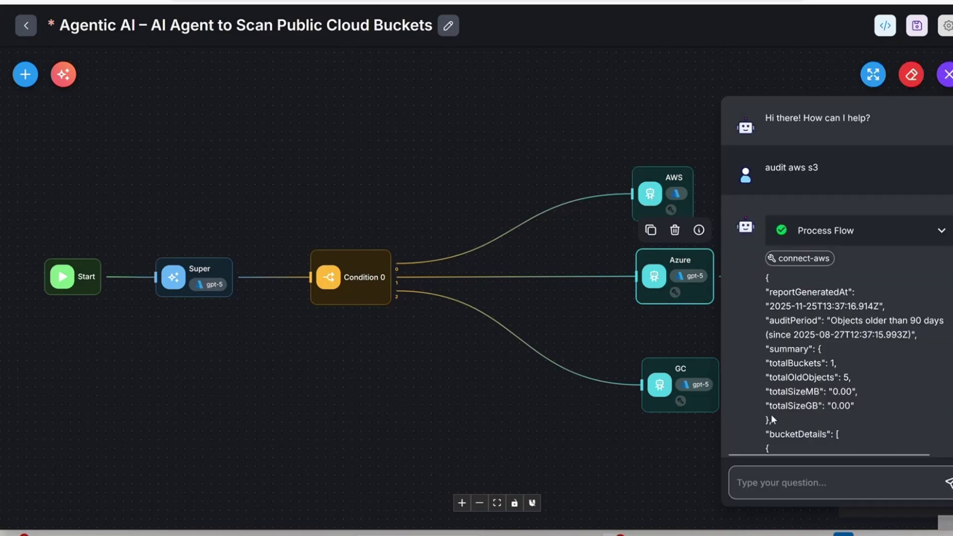
pyautogui.scroll(-3, 811, 291)
pyautogui.scroll(-15, 810, 290)
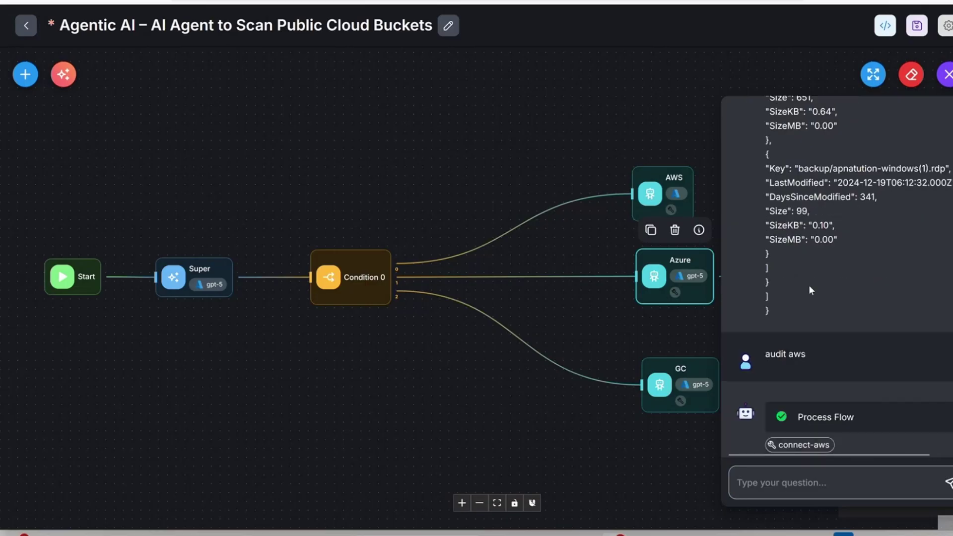
pyautogui.scroll(1, 811, 291)
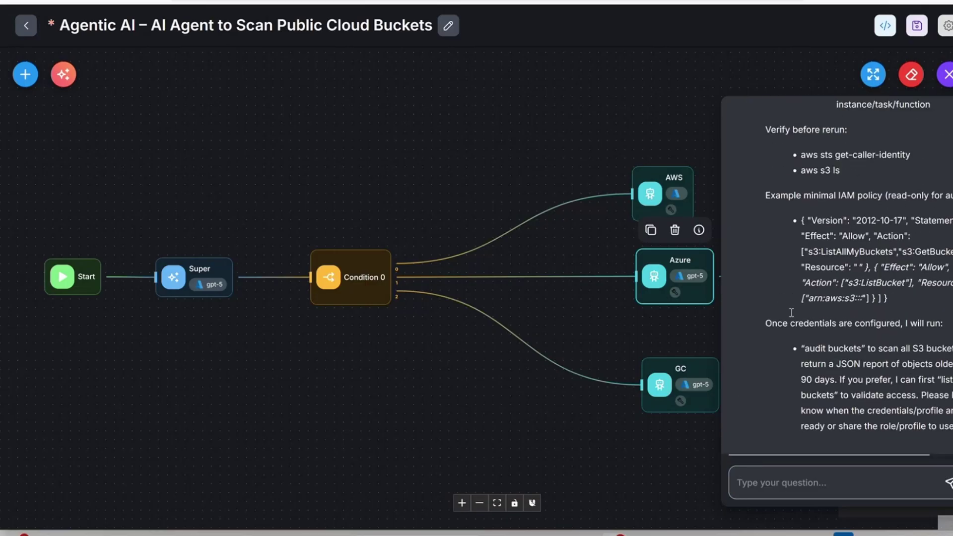
pyautogui.click(754, 482)
pyautogui.write('a')
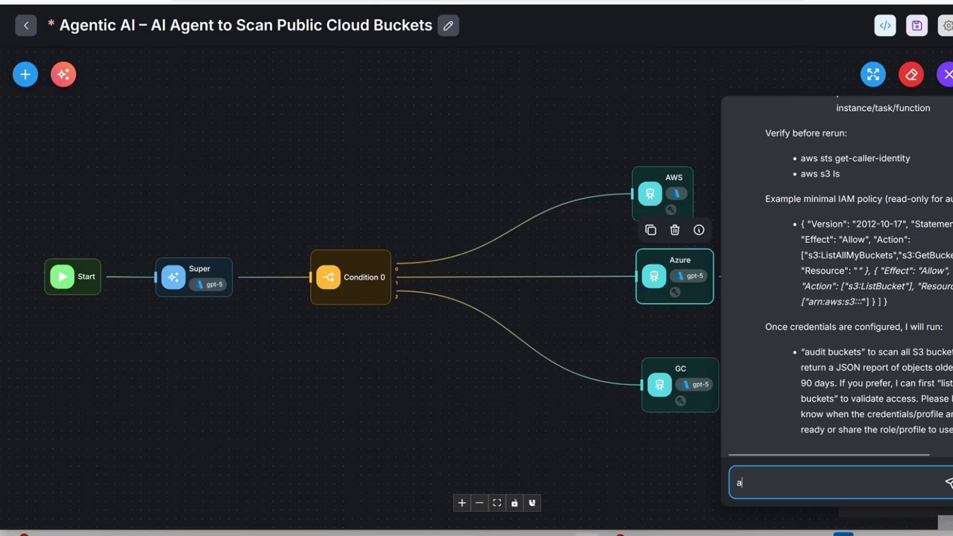
pyautogui.write('udit aws s3')
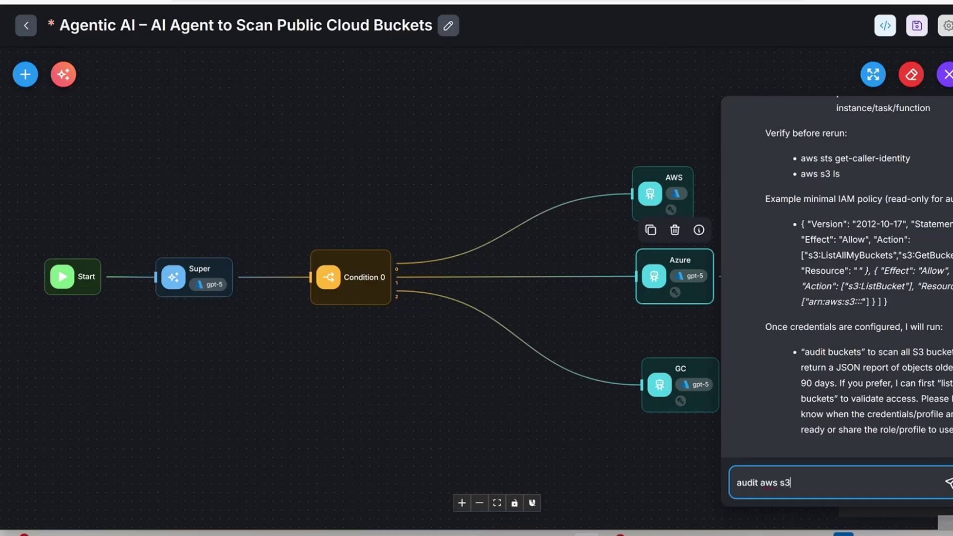
pyautogui.press('Return')
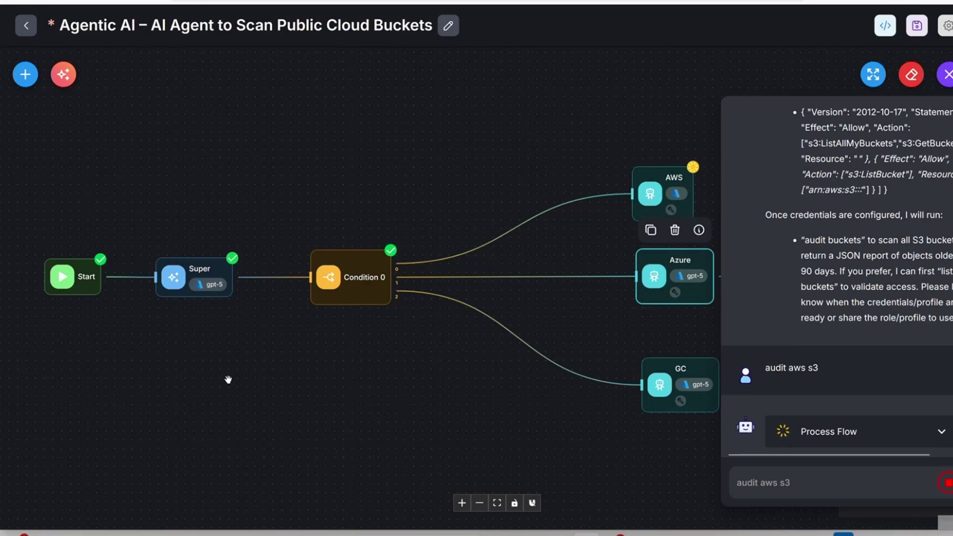
pyautogui.click(228, 380)
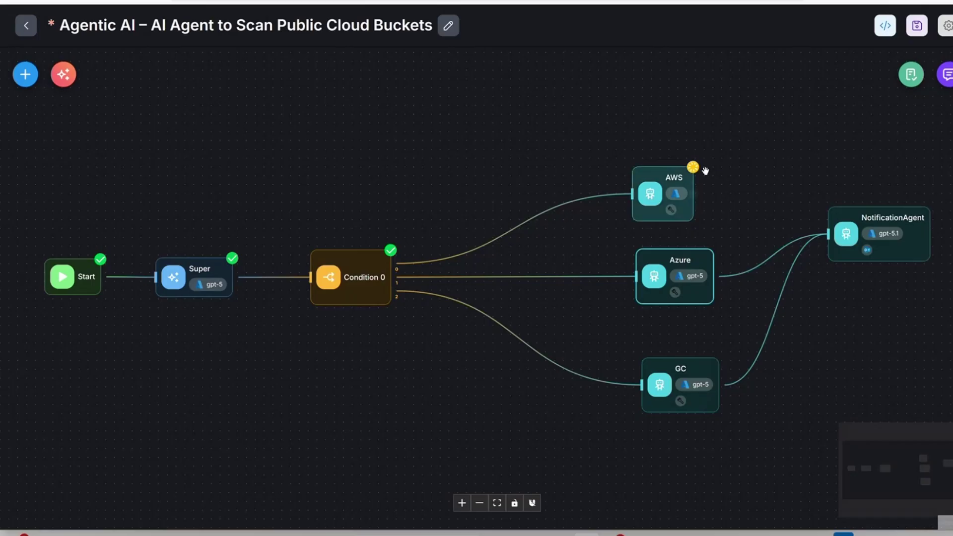
pyautogui.click(948, 74)
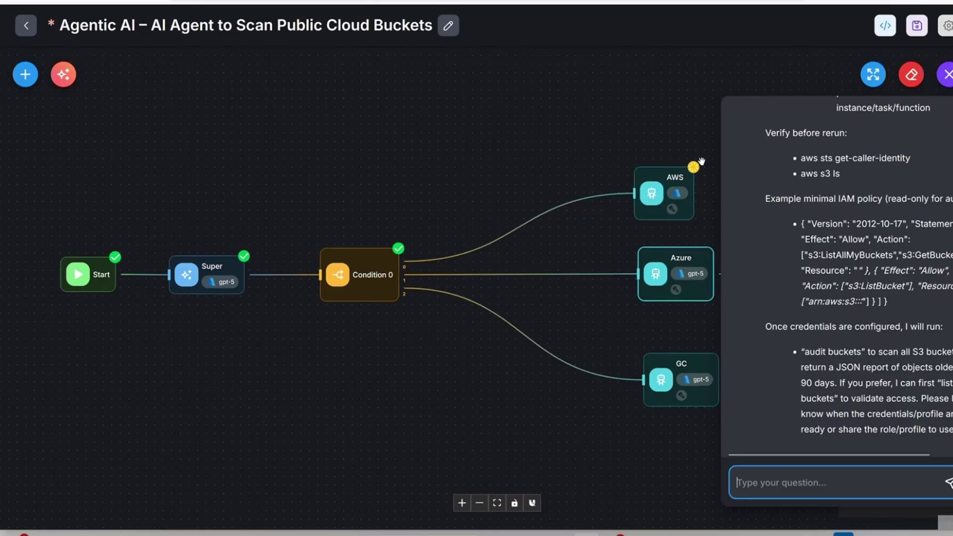
# - Follow the AWS audit run's status markers across the flow's nodes on the canvas, from Start to NotificationAgent
pyautogui.scroll(-4, 702, 161)
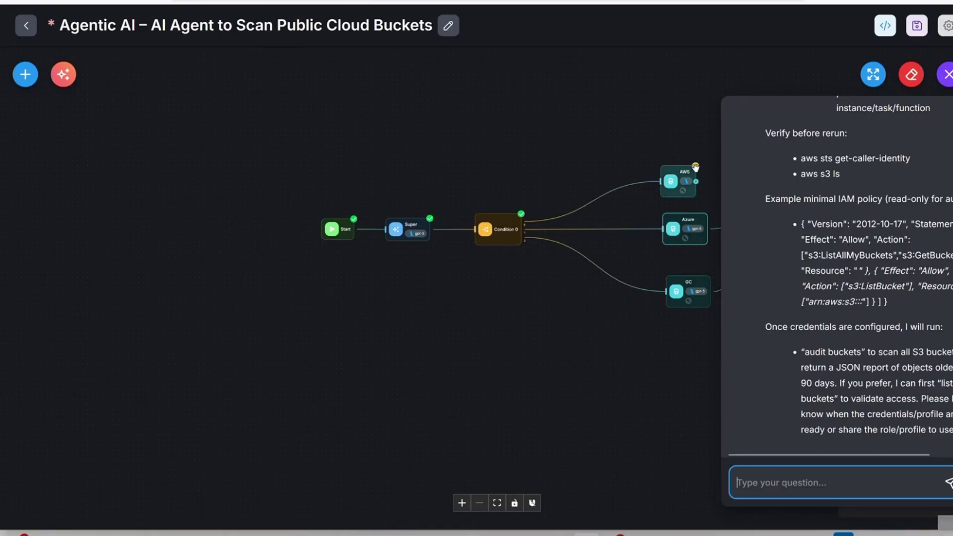
pyautogui.click(462, 503)
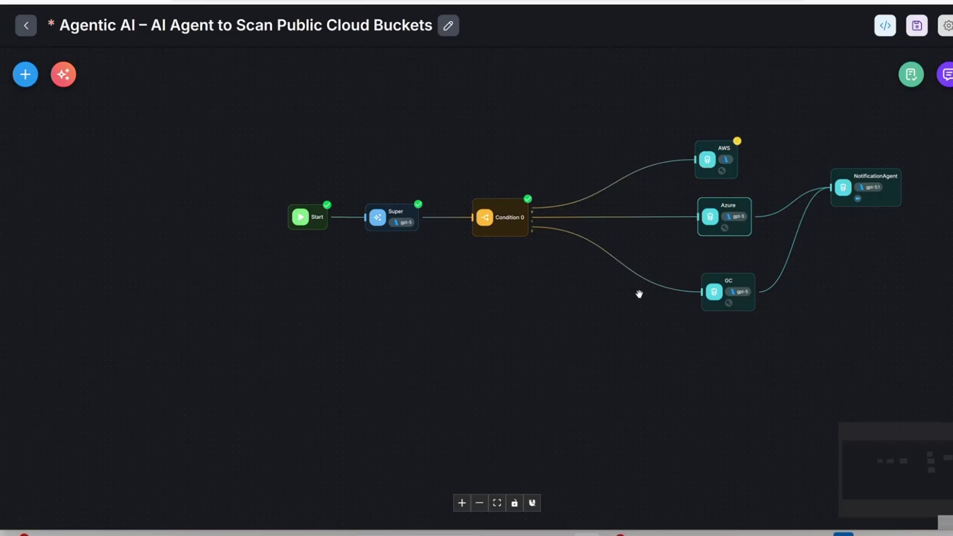
pyautogui.click(462, 503)
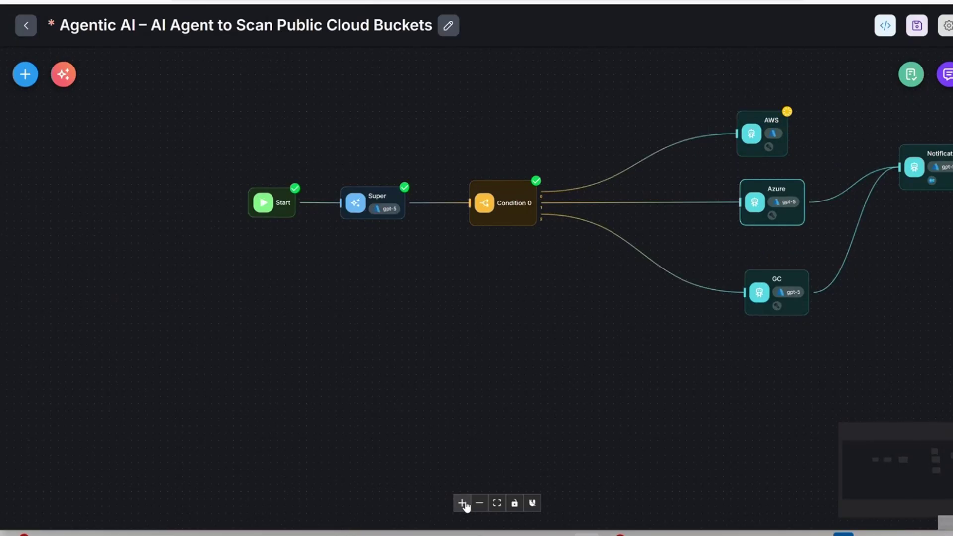
pyautogui.moveTo(490, 323); pyautogui.dragTo(397, 342)
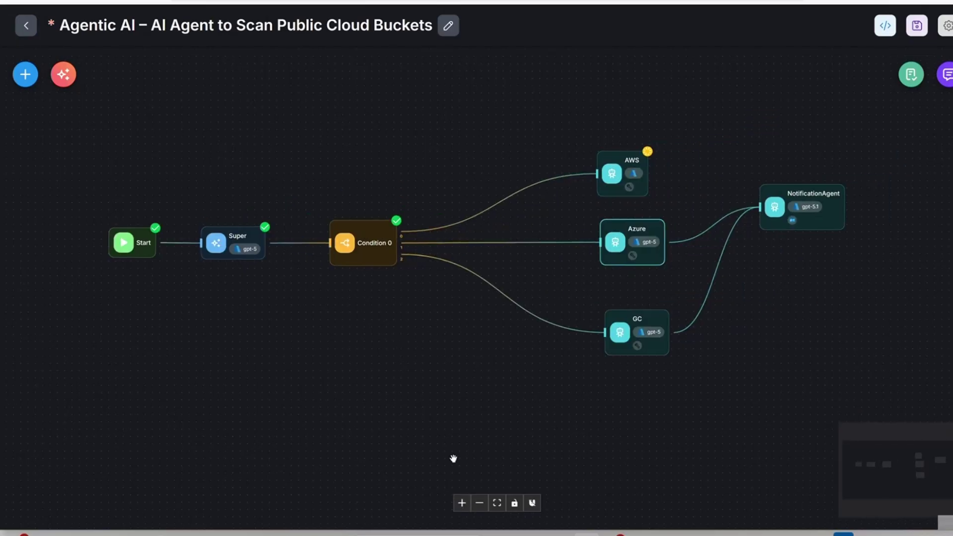
pyautogui.click(461, 503)
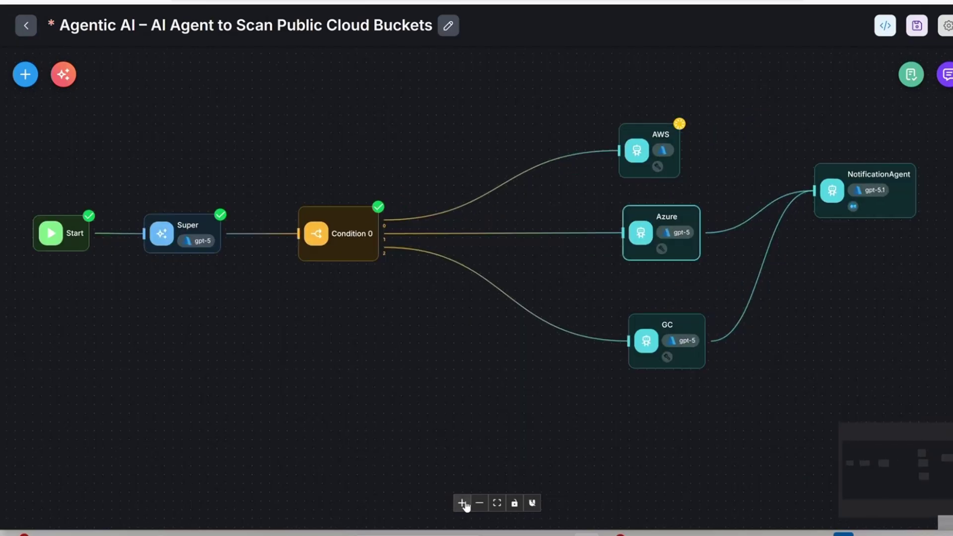
pyautogui.click(462, 502)
pyautogui.moveTo(406, 412); pyautogui.dragTo(496, 419)
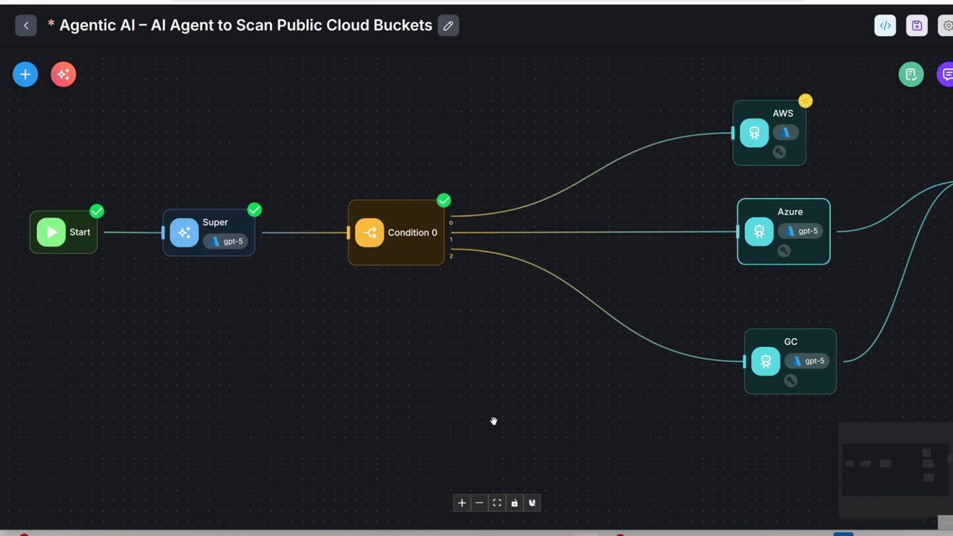
pyautogui.click(480, 504)
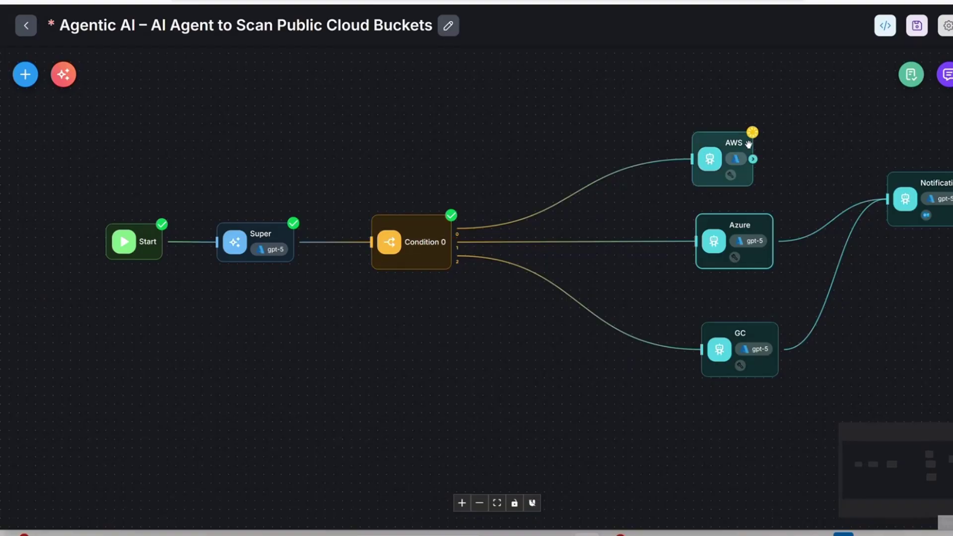
# - Reopen the test chat, find the "audit aws s3" reply and expand its Process Flow to trace the path down to the AWS agent
pyautogui.click(948, 75)
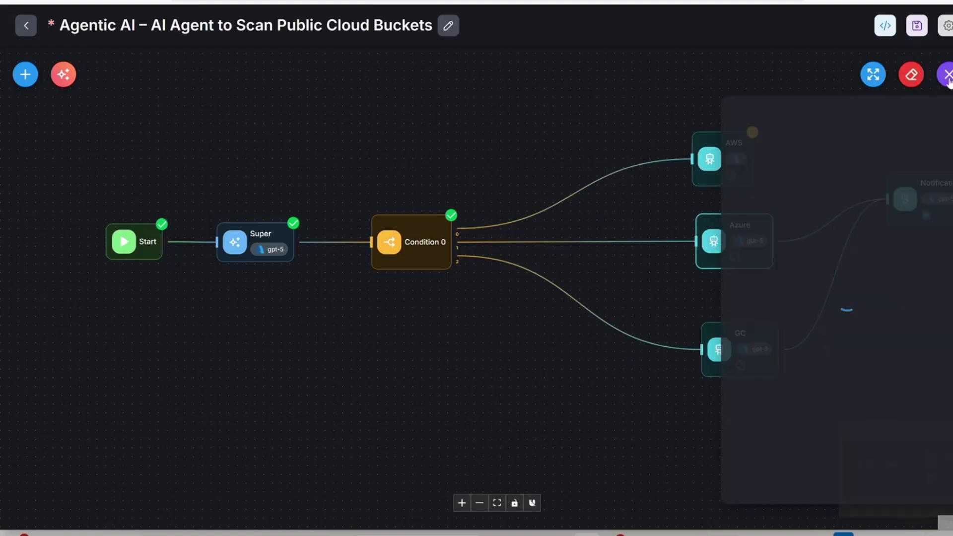
pyautogui.scroll(-20, 868, 237)
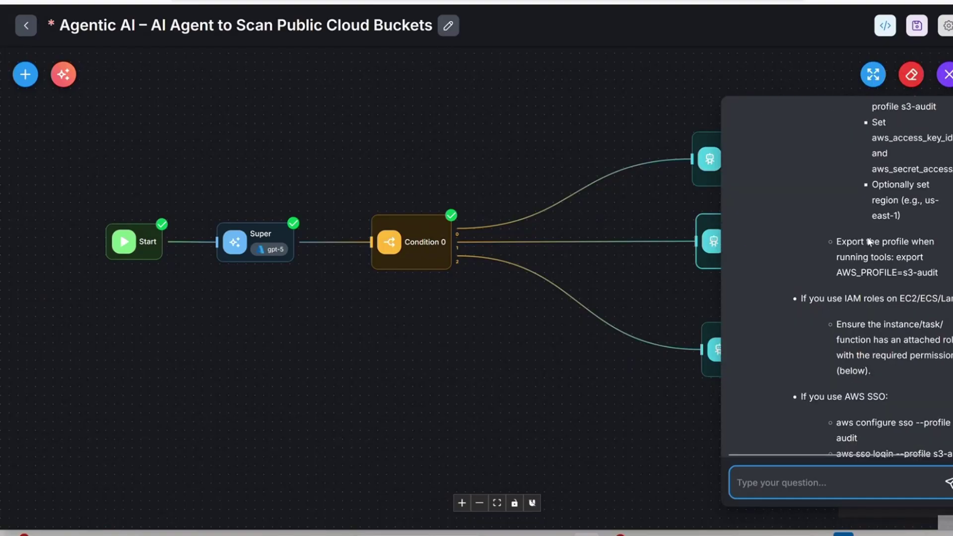
pyautogui.scroll(20, 869, 242)
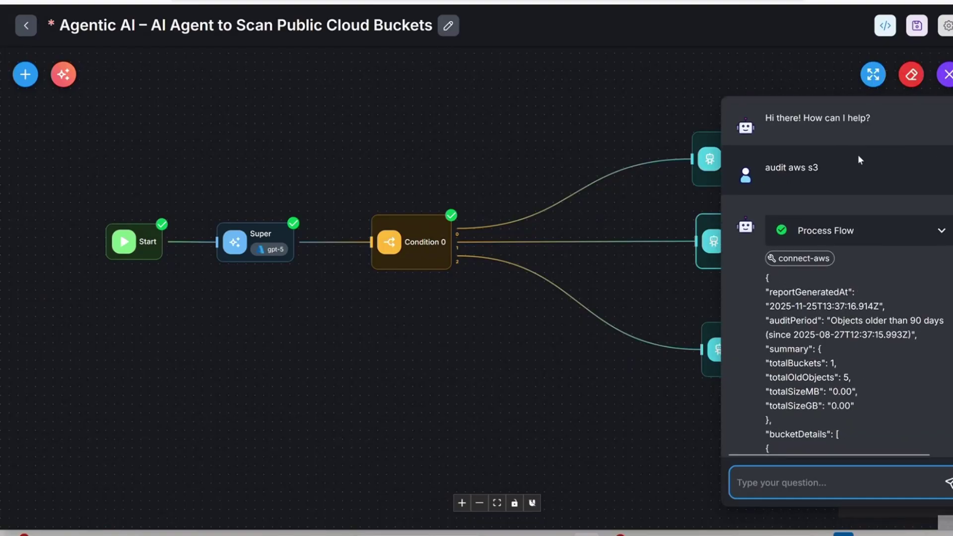
pyautogui.scroll(-3, 830, 275)
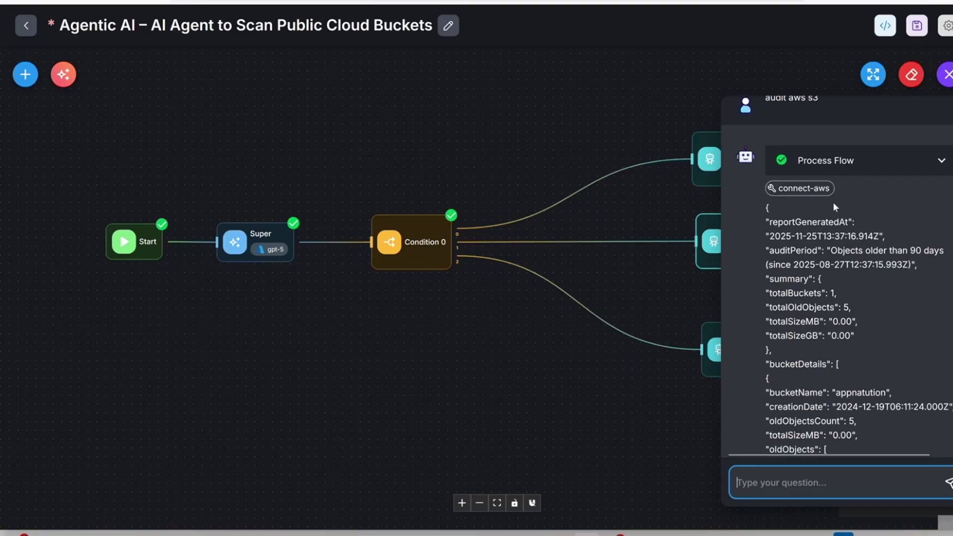
pyautogui.click(943, 160)
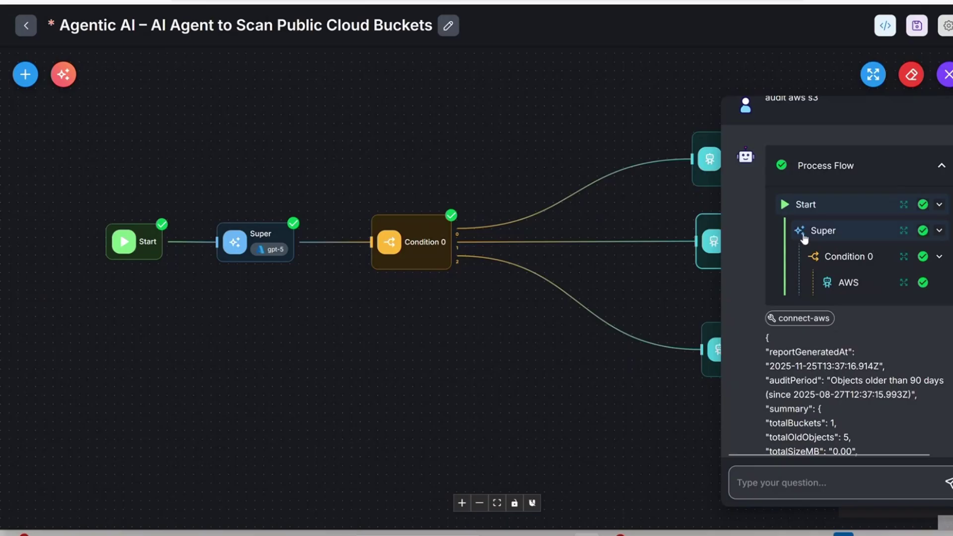
pyautogui.scroll(-1, 859, 263)
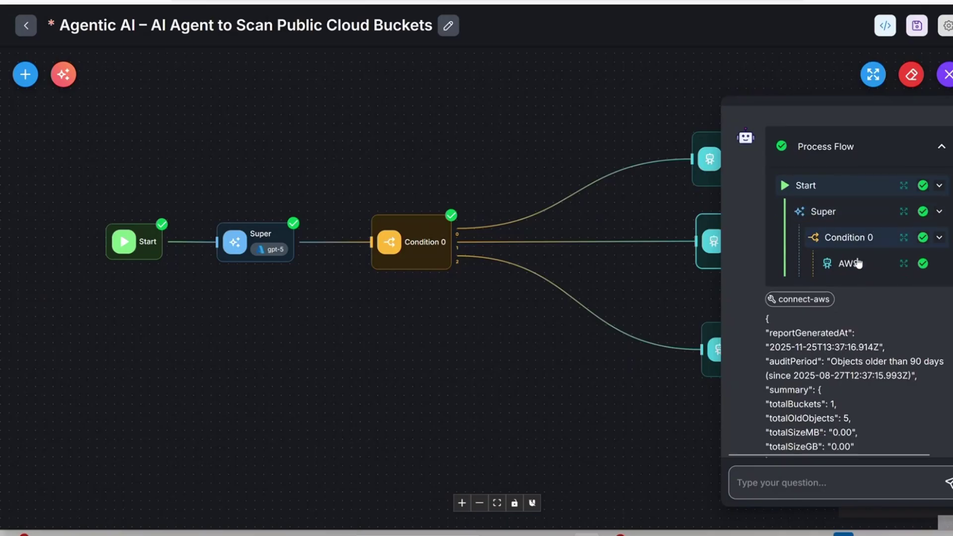
pyautogui.click(844, 237)
pyautogui.click(844, 238)
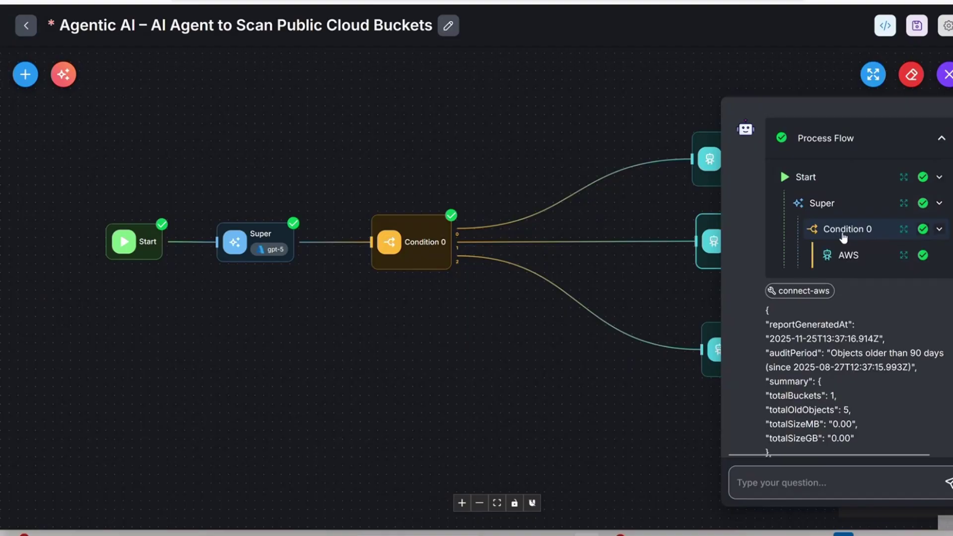
# - Open the AWS agent's execution details from the Process Flow and examine its input messages and custom tool call
pyautogui.click(904, 255)
pyautogui.scroll(-3, 594, 243)
pyautogui.scroll(3, 595, 249)
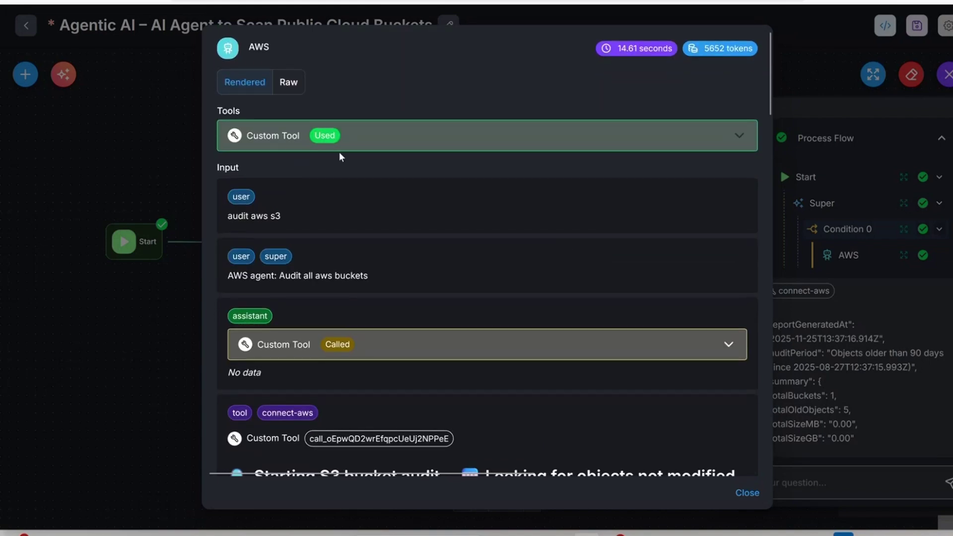
pyautogui.scroll(-1, 383, 223)
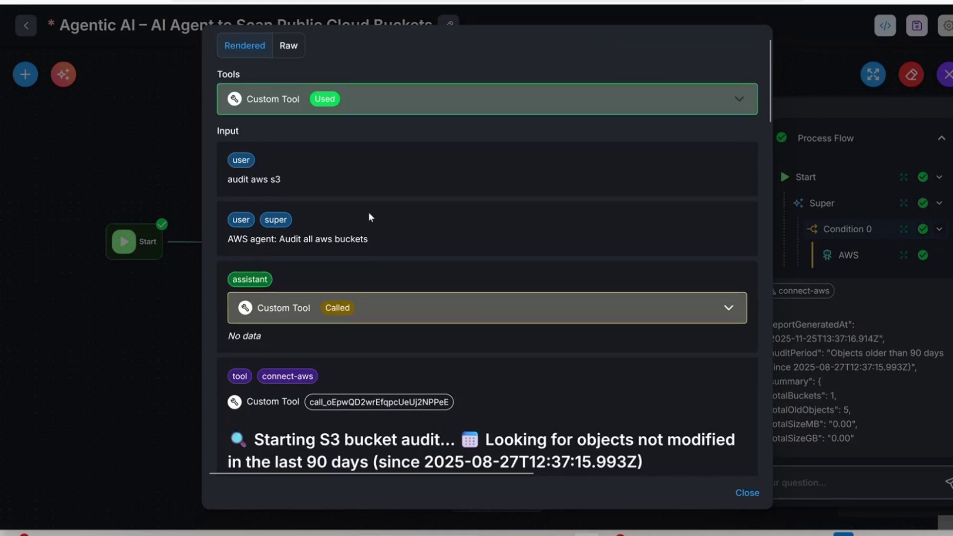
pyautogui.scroll(-1, 368, 215)
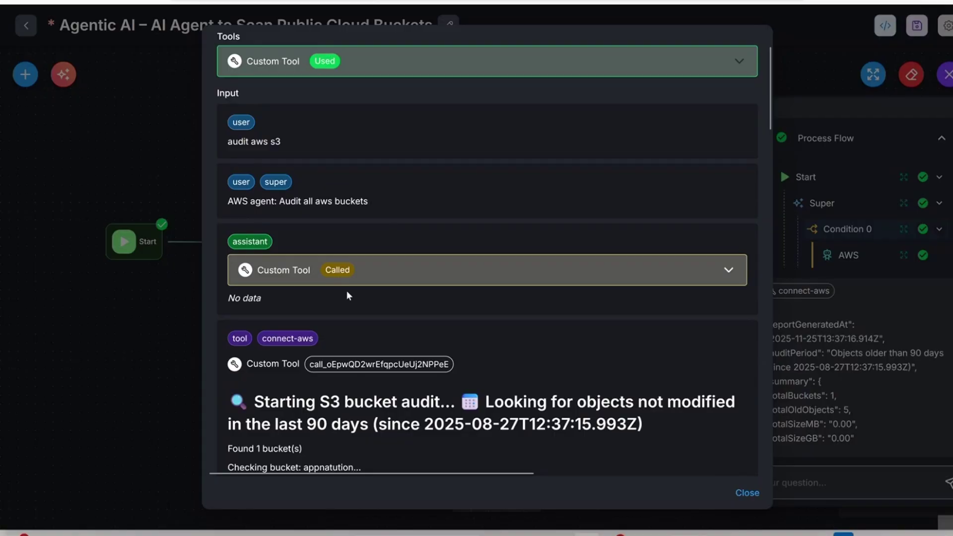
pyautogui.scroll(-3, 351, 295)
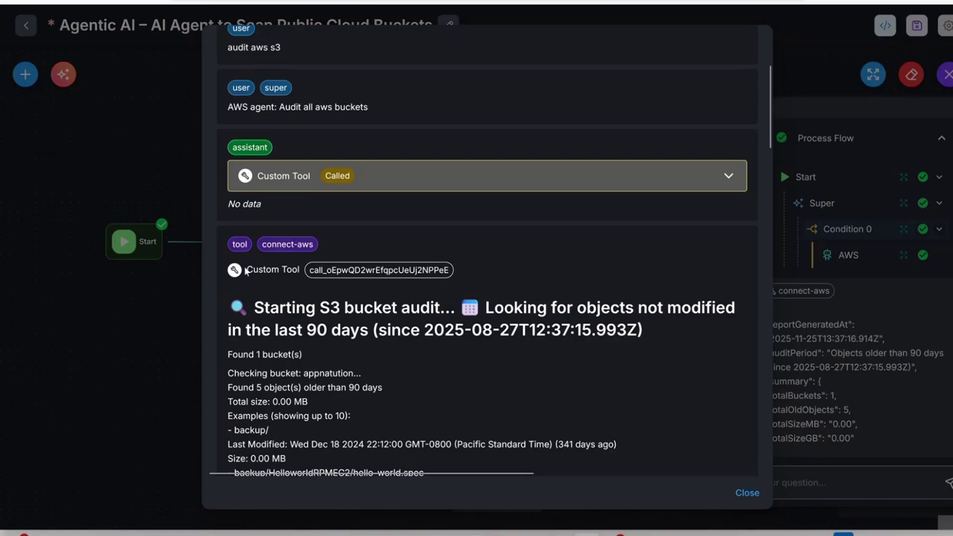
pyautogui.scroll(-2, 307, 326)
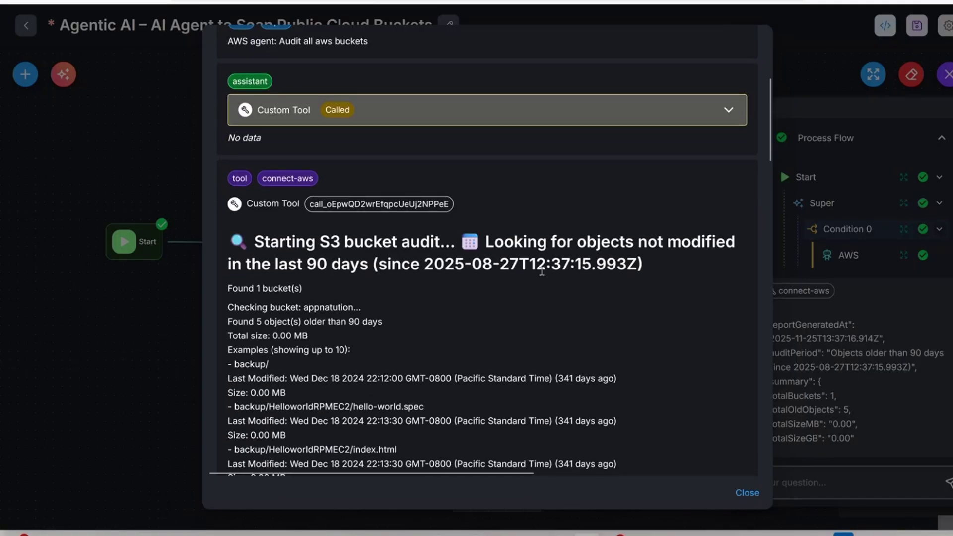
# - Review the connect-aws tool's bucket findings, audit summary and JSON output in the AWS execution details, and close them
pyautogui.scroll(-4, 361, 318)
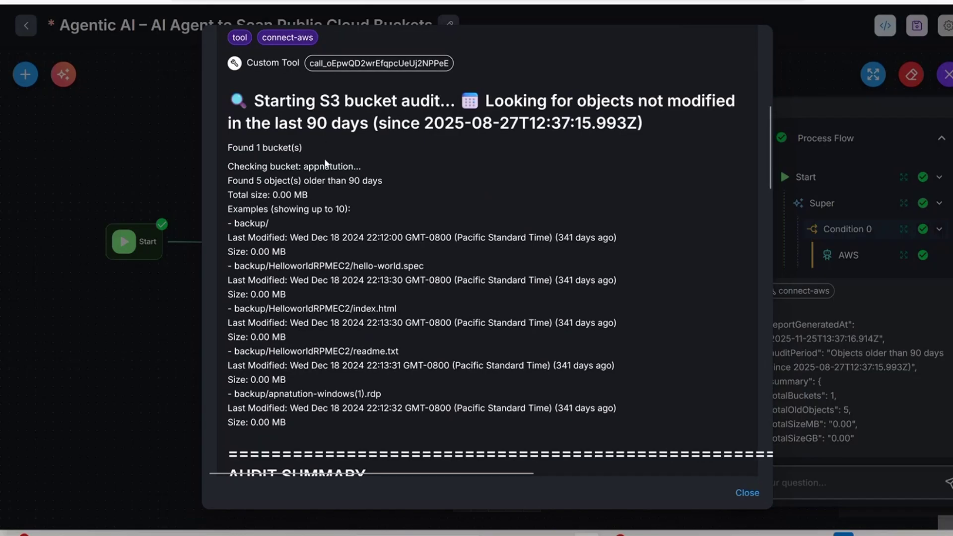
pyautogui.doubleClick(324, 168)
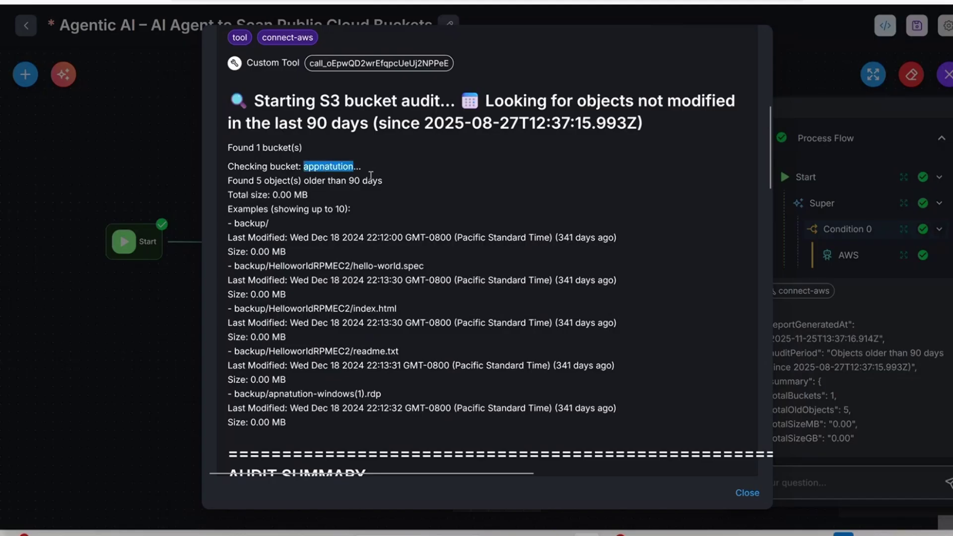
pyautogui.moveTo(354, 181); pyautogui.dragTo(408, 191)
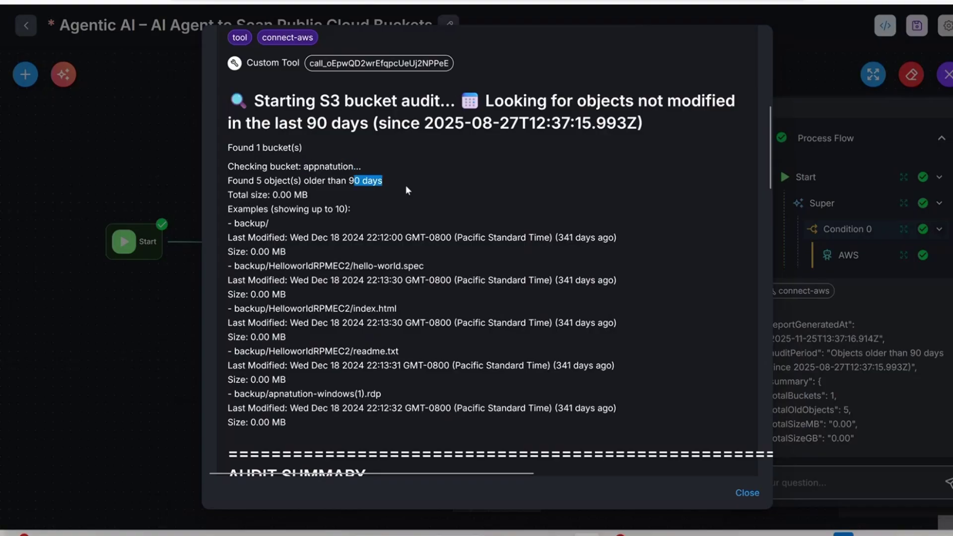
pyautogui.scroll(-7, 281, 236)
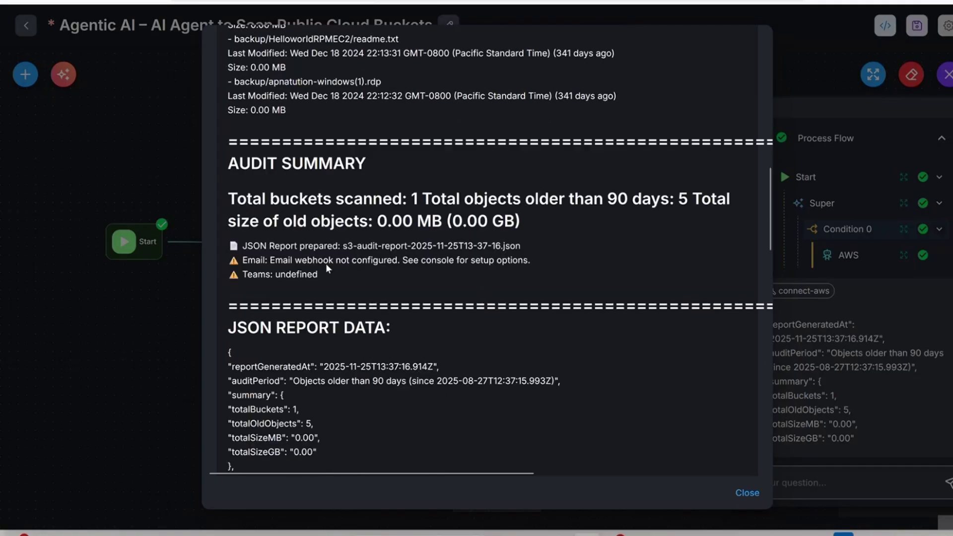
pyautogui.scroll(-10, 397, 239)
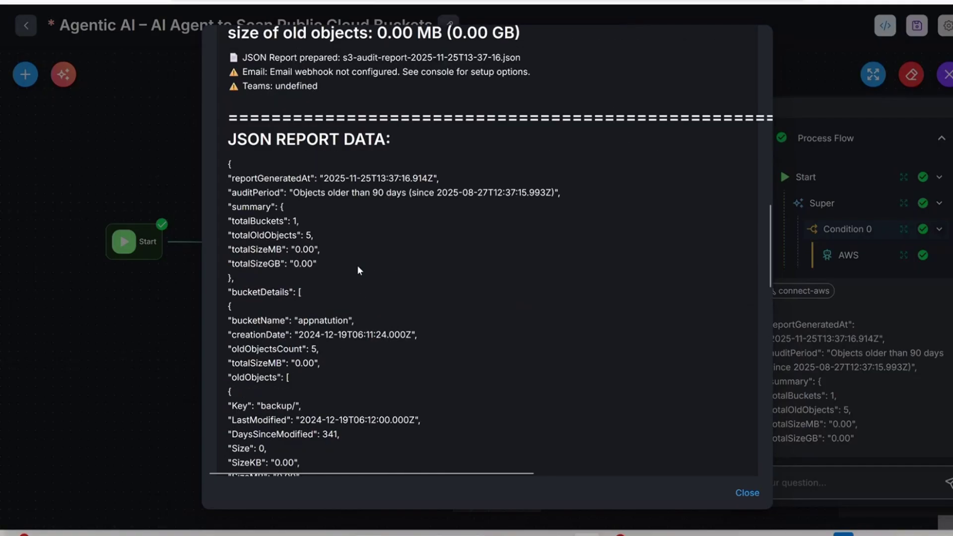
pyautogui.scroll(-10, 356, 243)
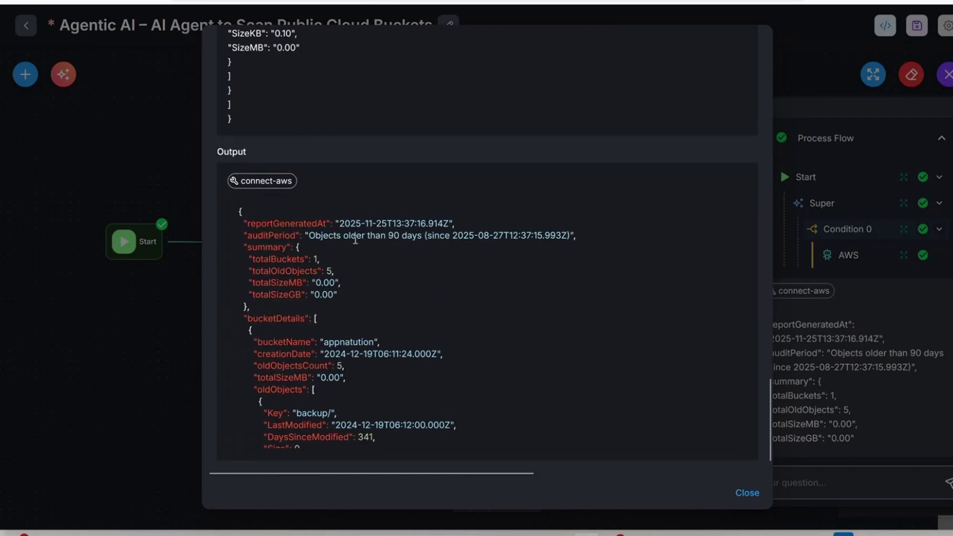
pyautogui.click(159, 320)
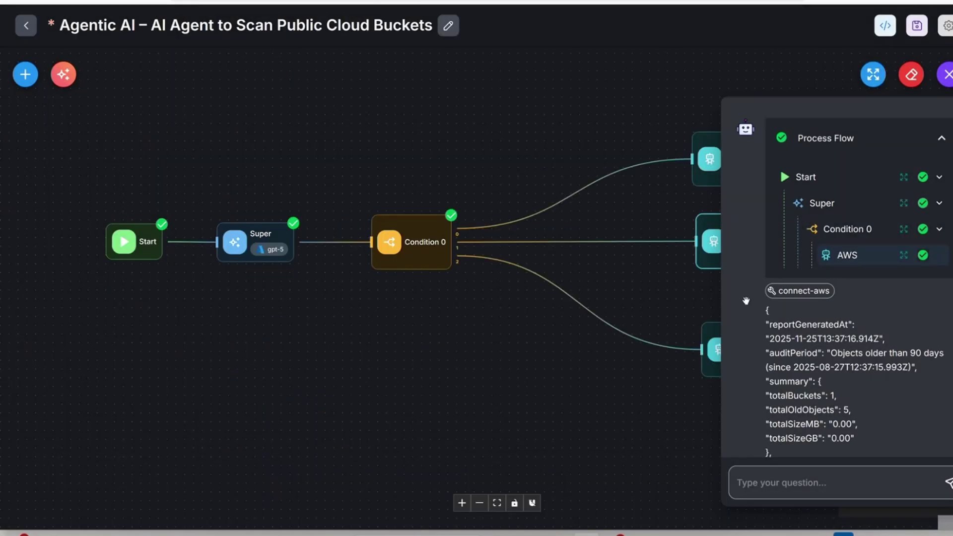
# - Read through the bucket object entries in the chat's AWS audit report and check the AWS agent's status on the canvas
pyautogui.scroll(-15, 844, 355)
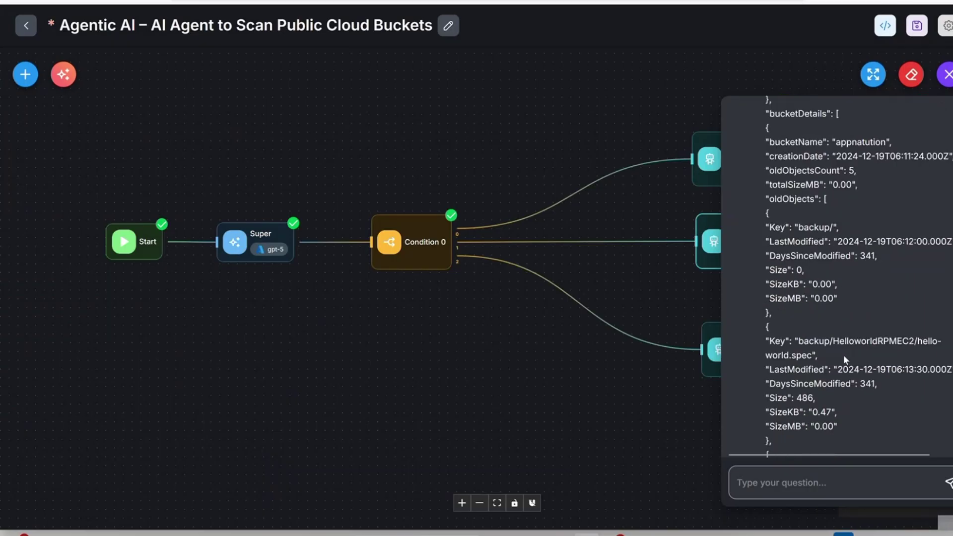
pyautogui.scroll(-5, 844, 355)
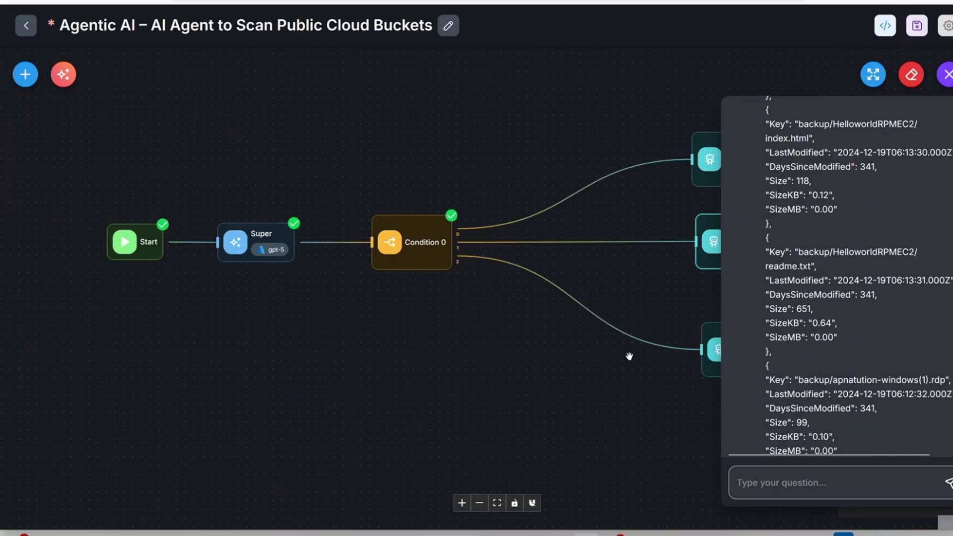
pyautogui.click(618, 350)
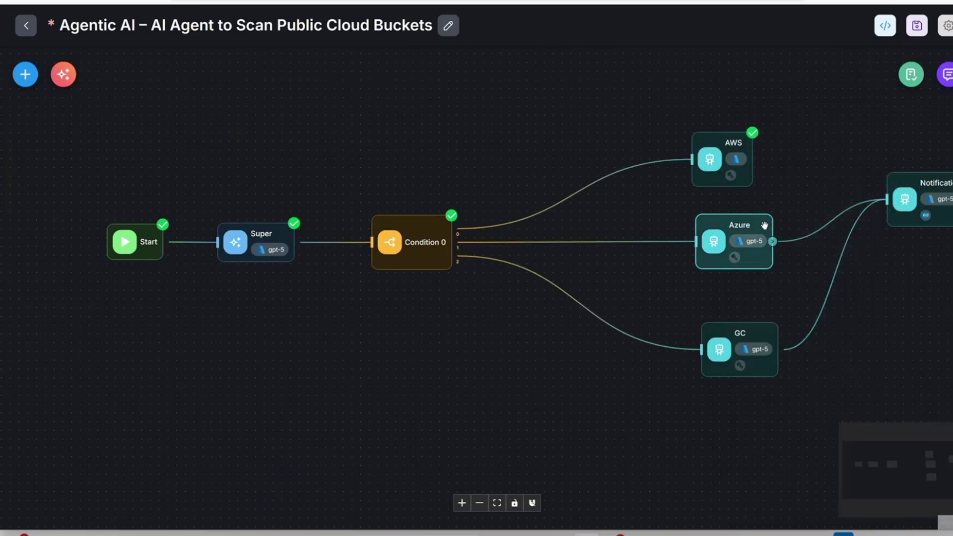
# - Send the prompt "audit azure" in the flow's test chat
pyautogui.click(943, 81)
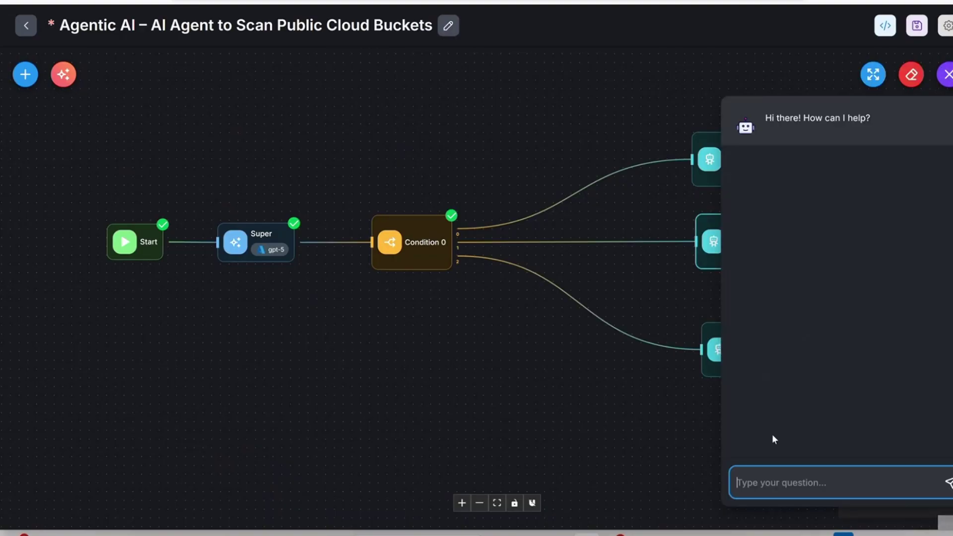
pyautogui.write('aud')
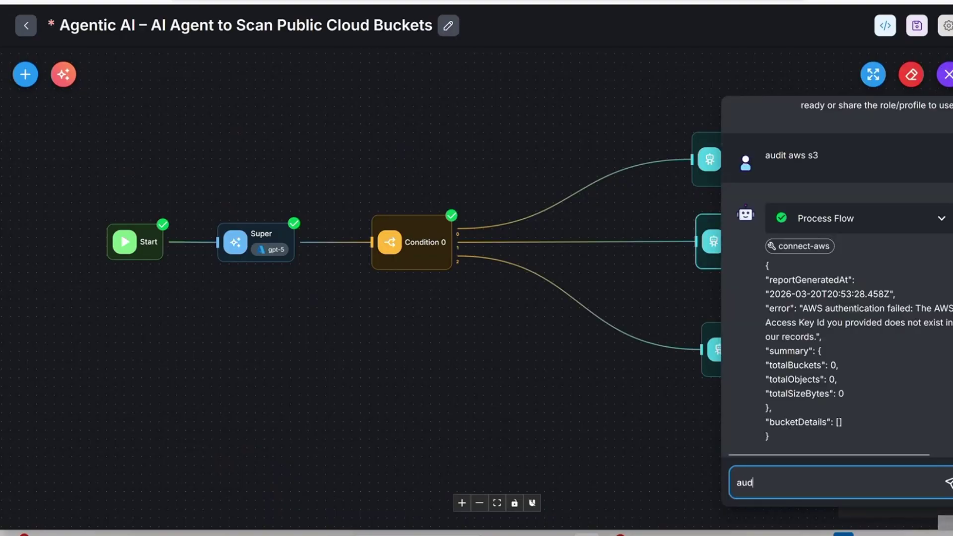
pyautogui.write('it azure')
pyautogui.press('Return')
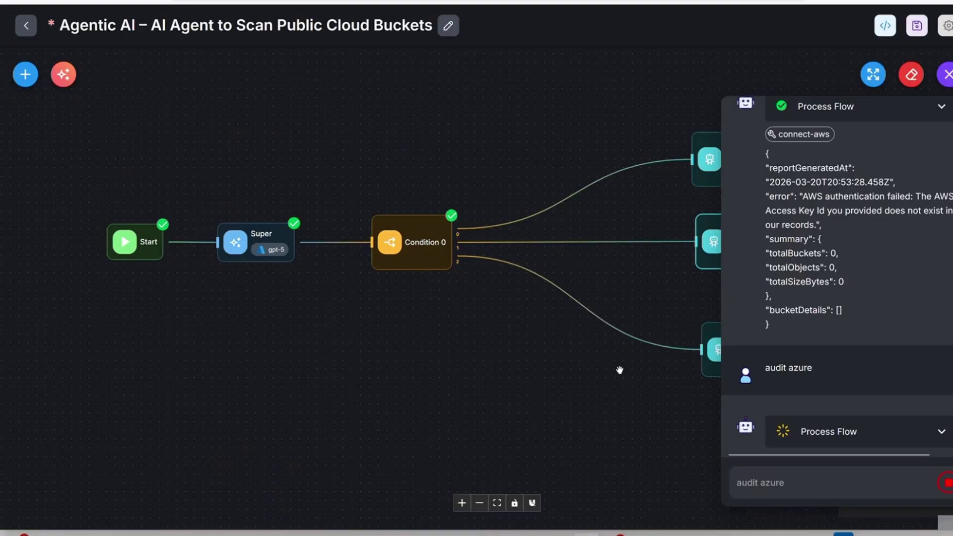
# - Expand the Azure run's Process Flow and check the status of the Azure and NotificationAgent nodes on the canvas
pyautogui.click(942, 431)
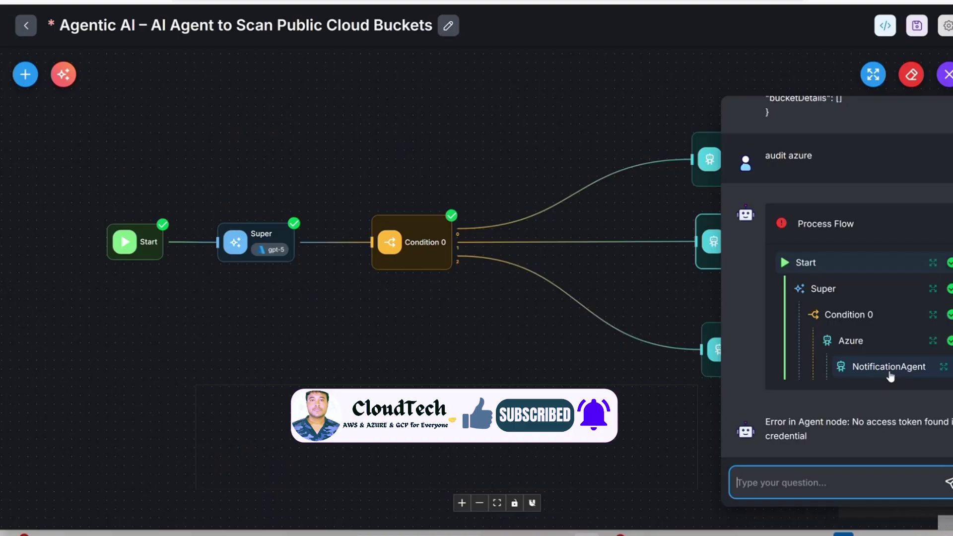
pyautogui.click(715, 406)
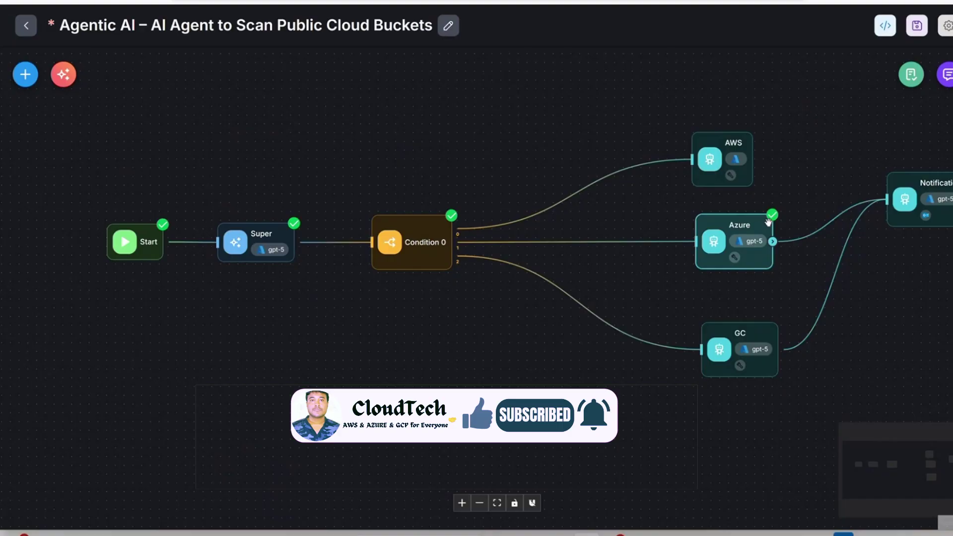
pyautogui.moveTo(899, 323); pyautogui.dragTo(838, 336)
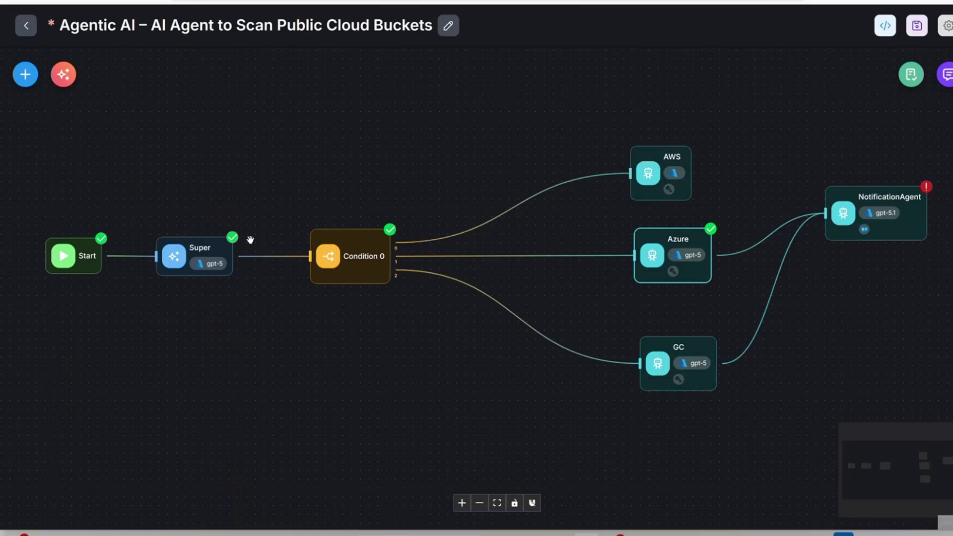
# - Leave the current flow and open the agentflow "Agentic AI: AI-Based Agent for Public Cloud Bucket Scanning"
pyautogui.click(26, 30)
pyautogui.click(530, 289)
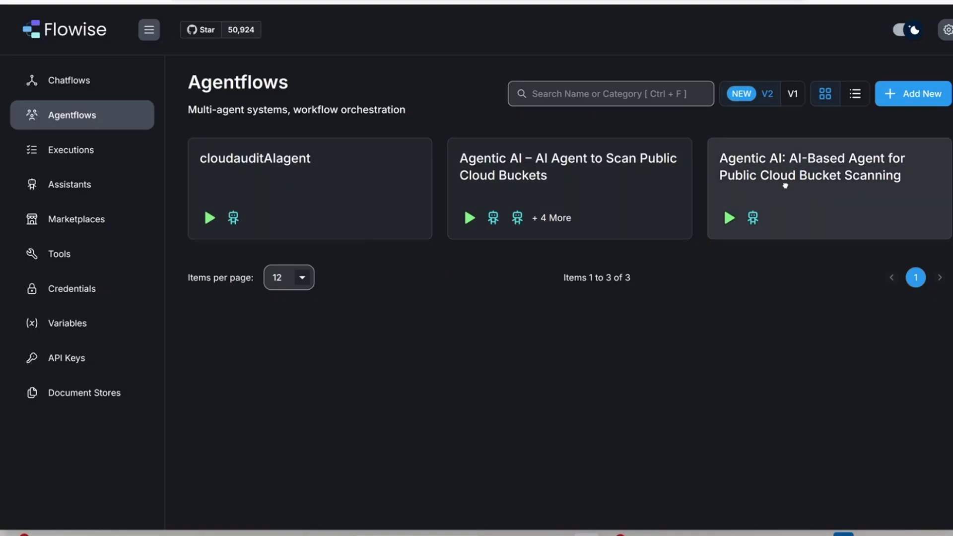
pyautogui.click(725, 185)
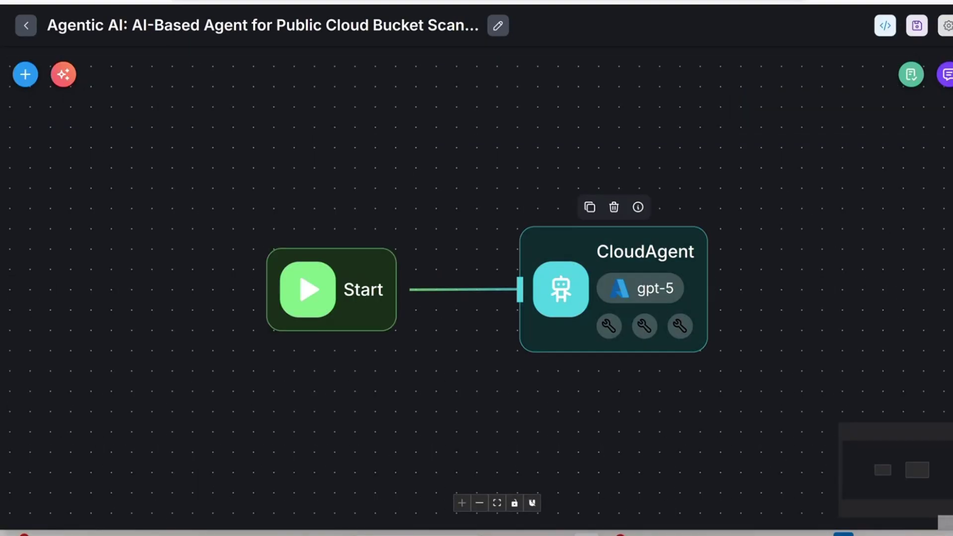
# - Open the single-agent flow's test chat and read through its earlier connect-aws audit report
pyautogui.click(946, 74)
pyautogui.scroll(10, 804, 275)
pyautogui.scroll(10, 802, 269)
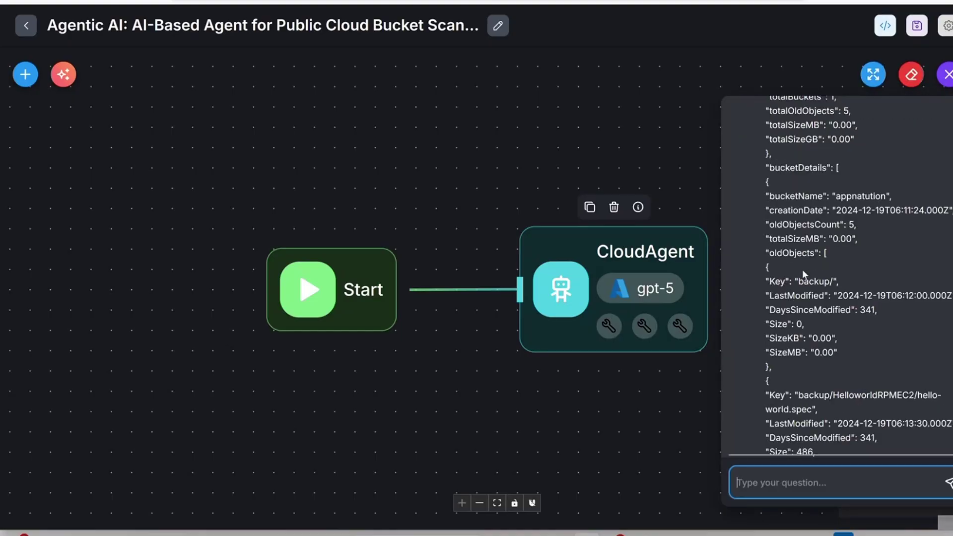
pyautogui.scroll(-3, 803, 269)
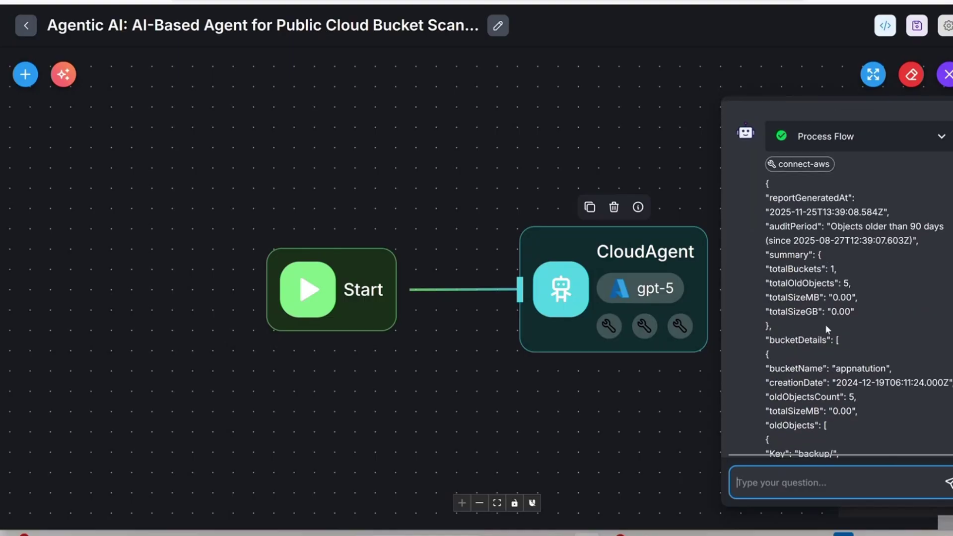
# - Expand the run's Process Flow, review the CloudAgent execution's tool call, audit summary and JSON report data, and close the details
pyautogui.click(941, 136)
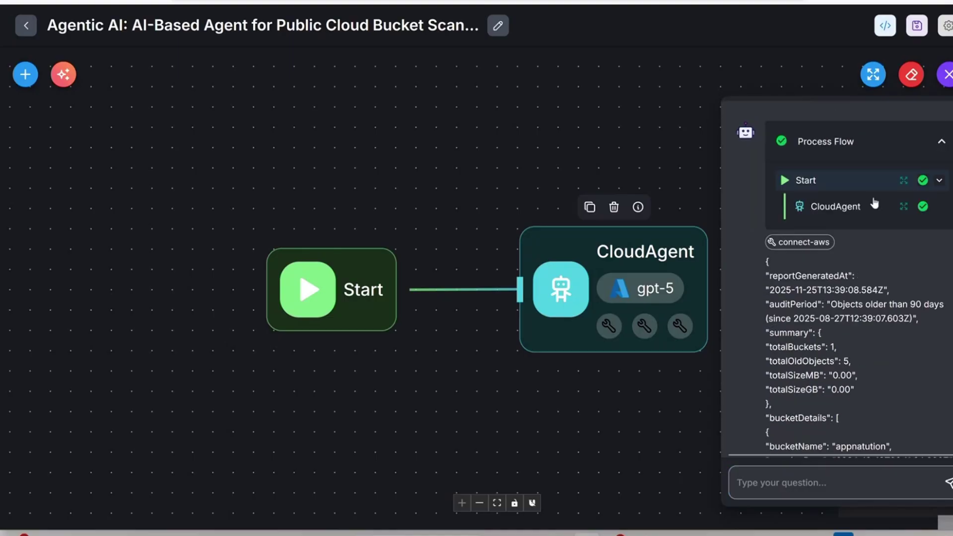
pyautogui.click(905, 207)
pyautogui.scroll(-1, 392, 241)
pyautogui.scroll(-15, 393, 241)
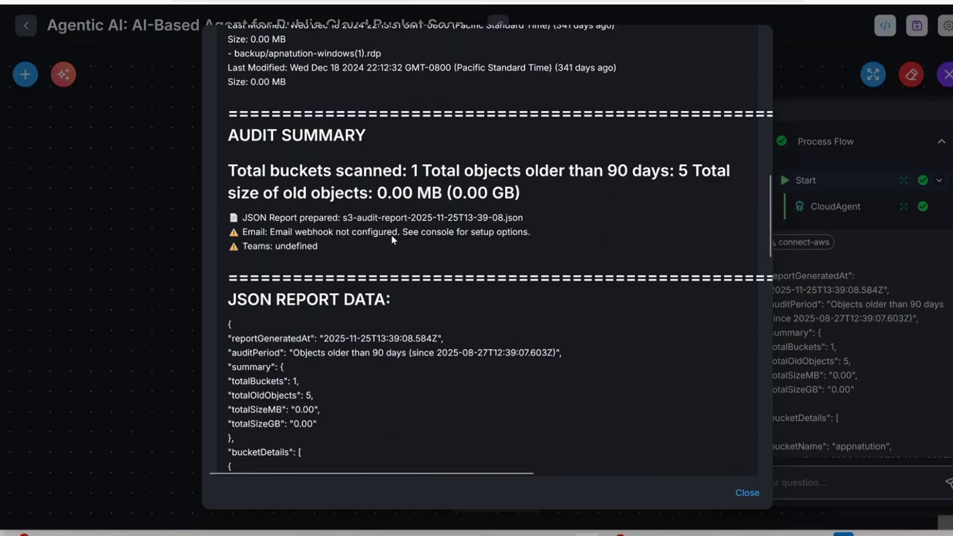
pyautogui.scroll(-15, 391, 235)
pyautogui.scroll(12, 391, 235)
pyautogui.scroll(15, 392, 236)
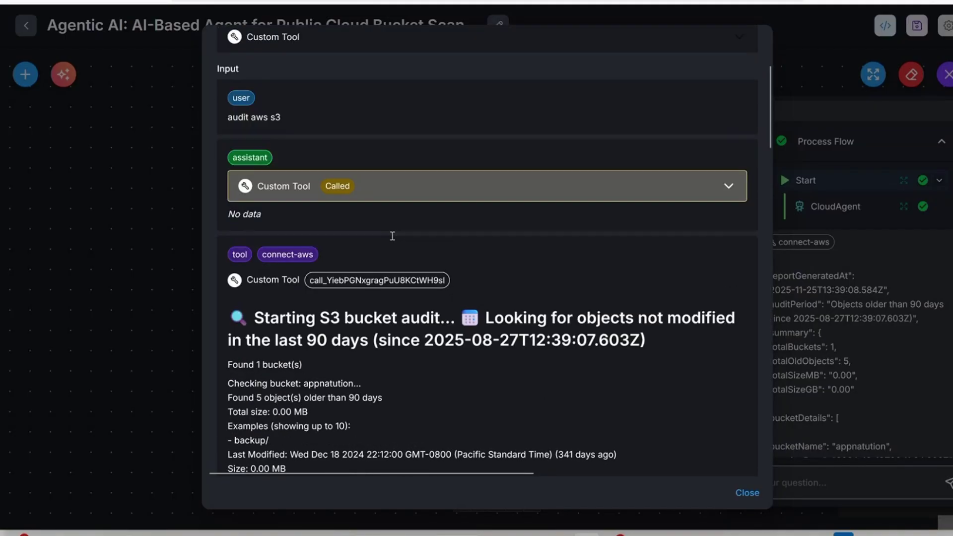
pyautogui.scroll(5, 342, 281)
pyautogui.click(103, 222)
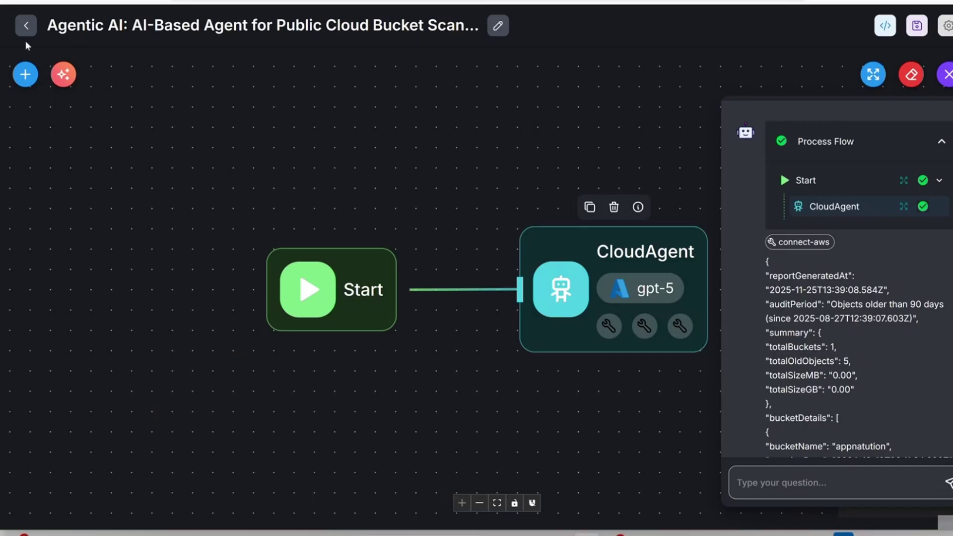
# - Return to the agentflows list and open "Agentic AI – AI Agent to Scan Public Cloud Buckets"
pyautogui.click(26, 23)
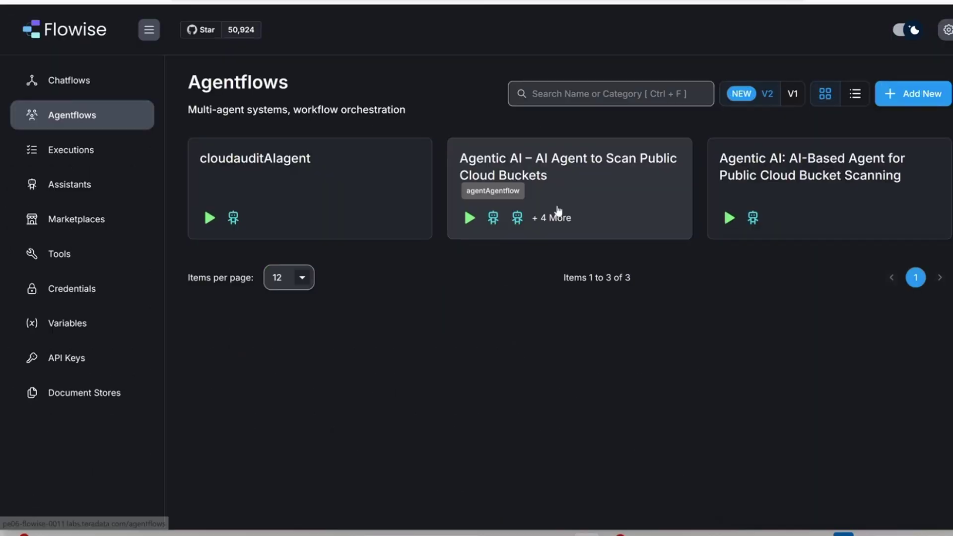
pyautogui.click(543, 184)
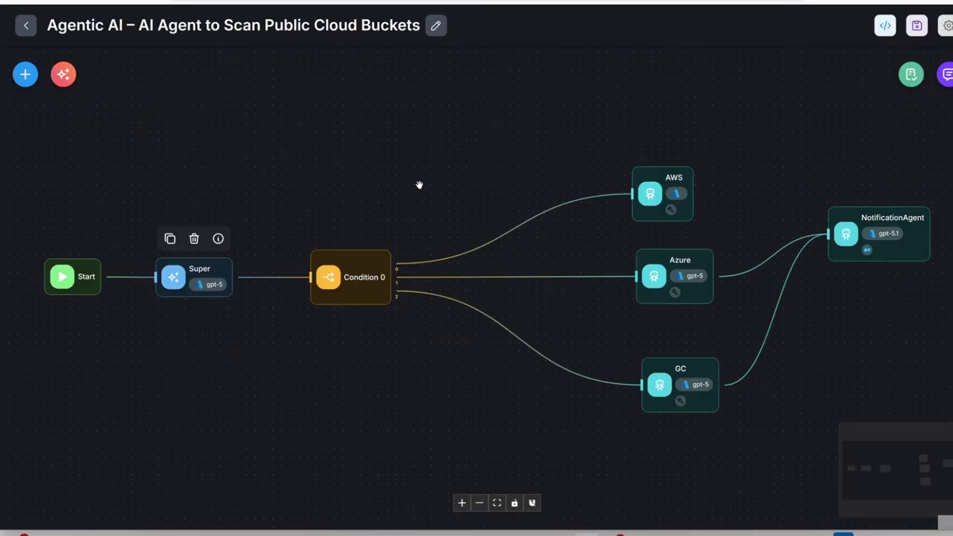